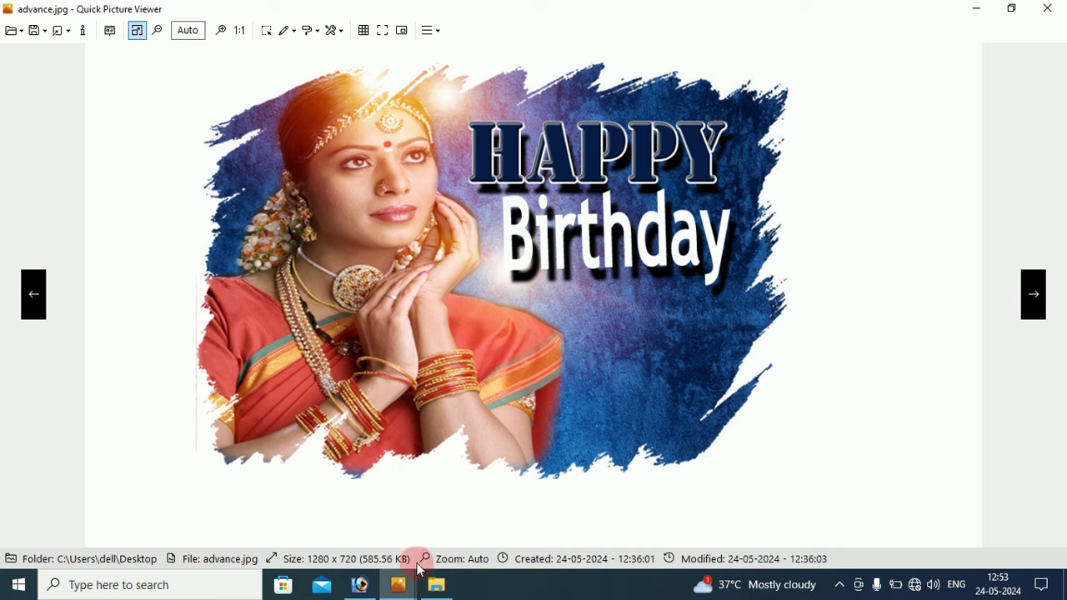
Step: Compare design.jpg and advance.jpg in Quick Picture Viewer, then return to Photoshop
left_click(400, 587)
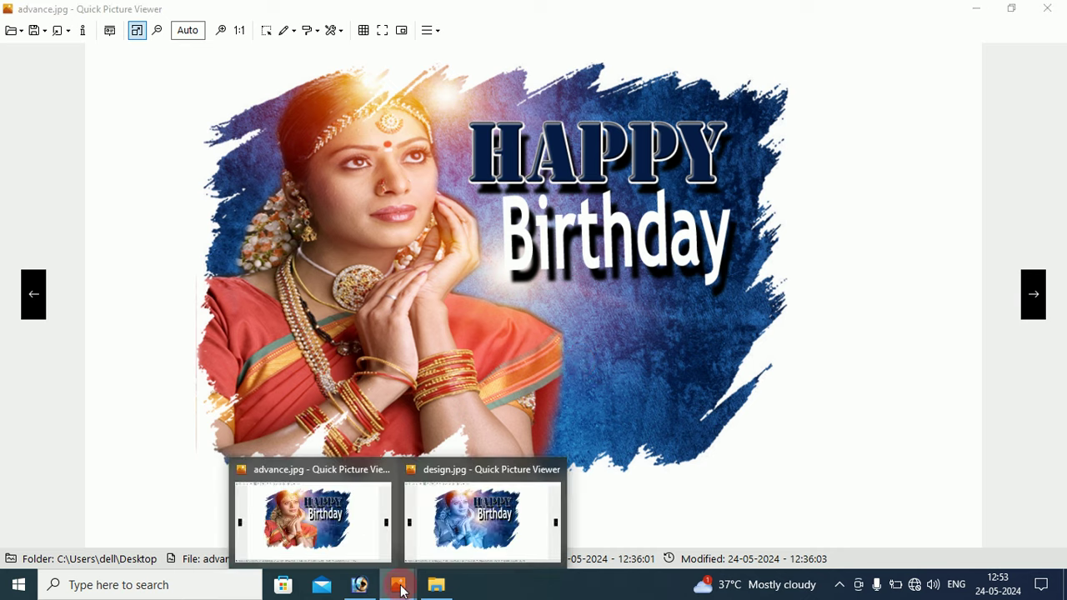
left_click(450, 477)
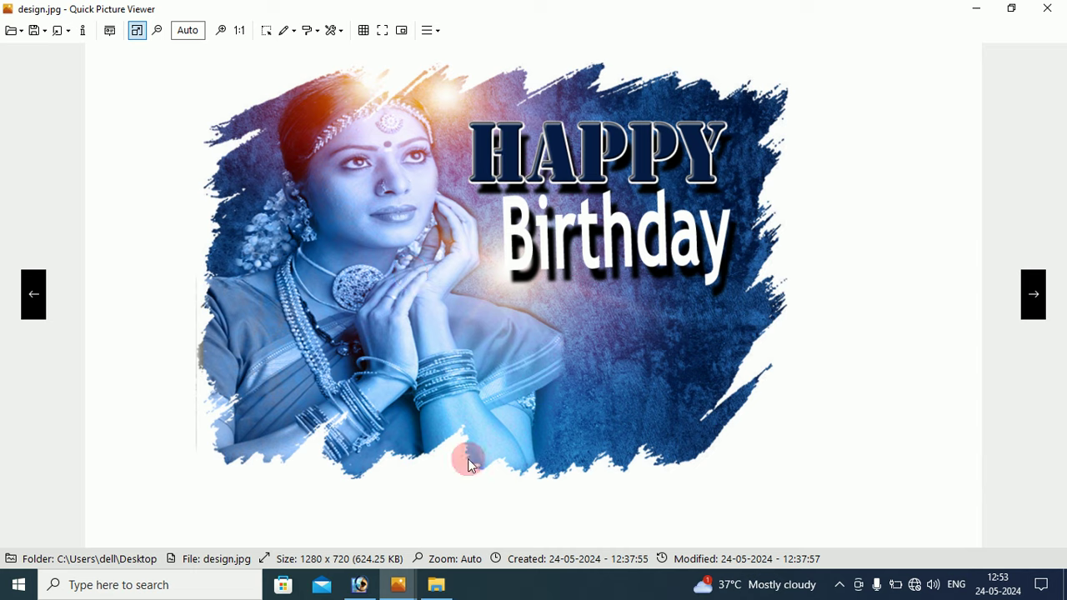
left_click(403, 590)
mouse_move(398, 584)
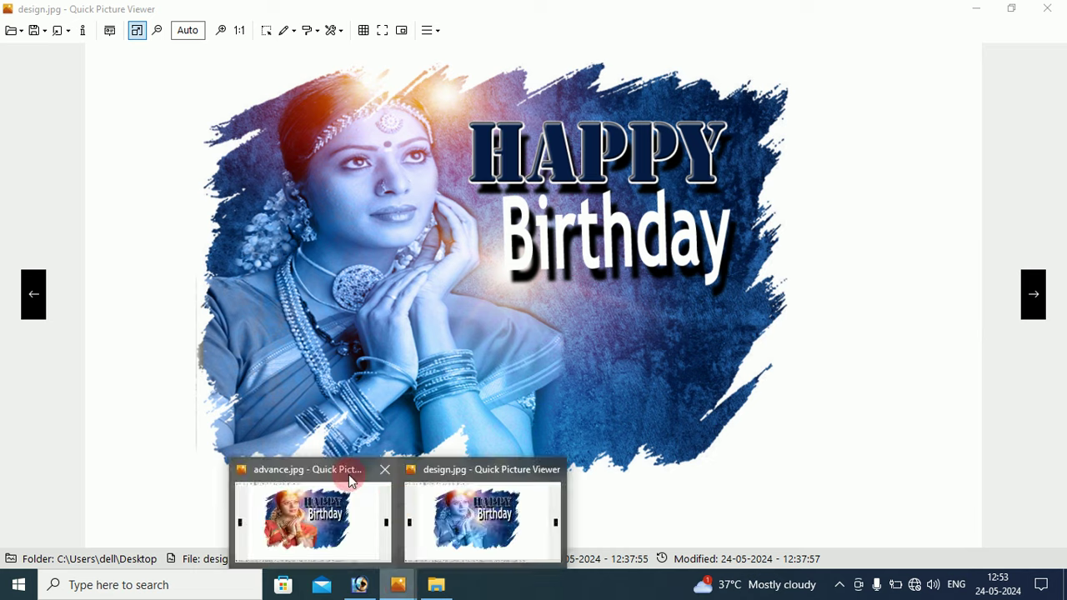
left_click(332, 482)
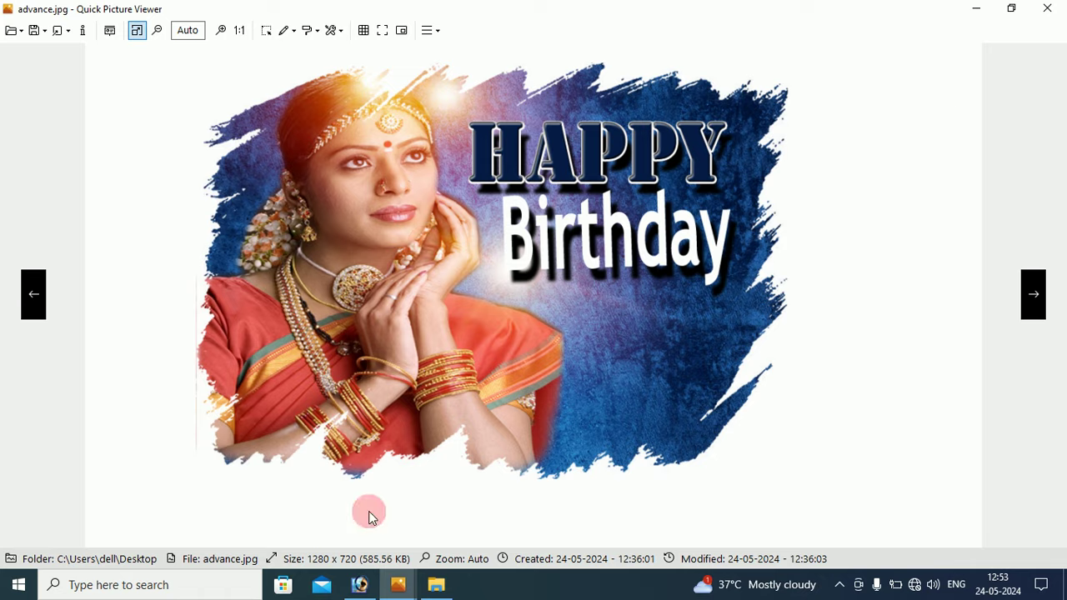
left_click(359, 586)
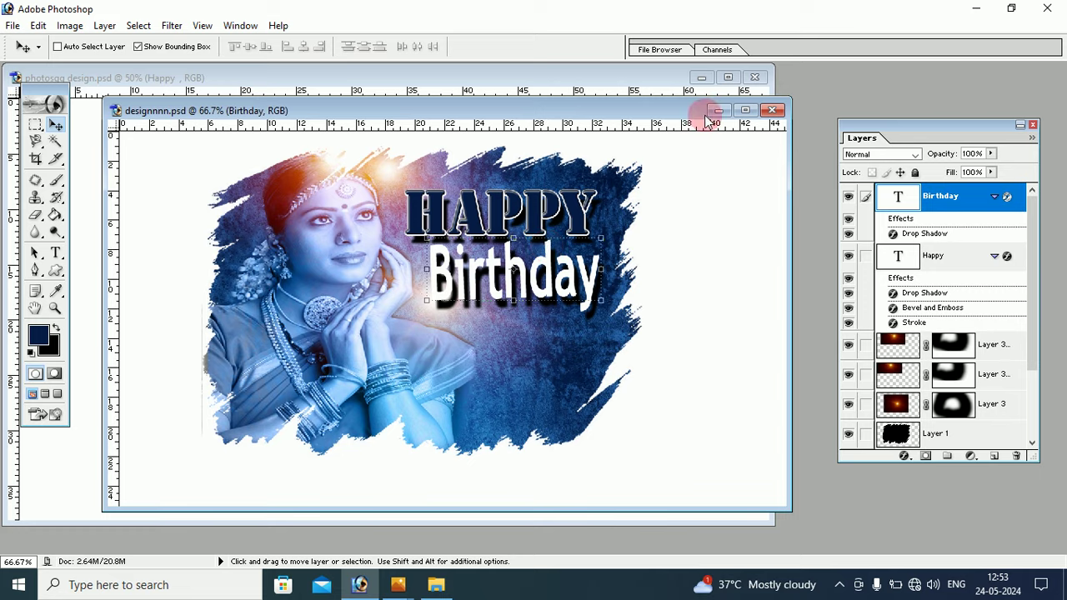
Step: Minimise the designnnn.psd and photosqq design.psd documents
left_click(717, 110)
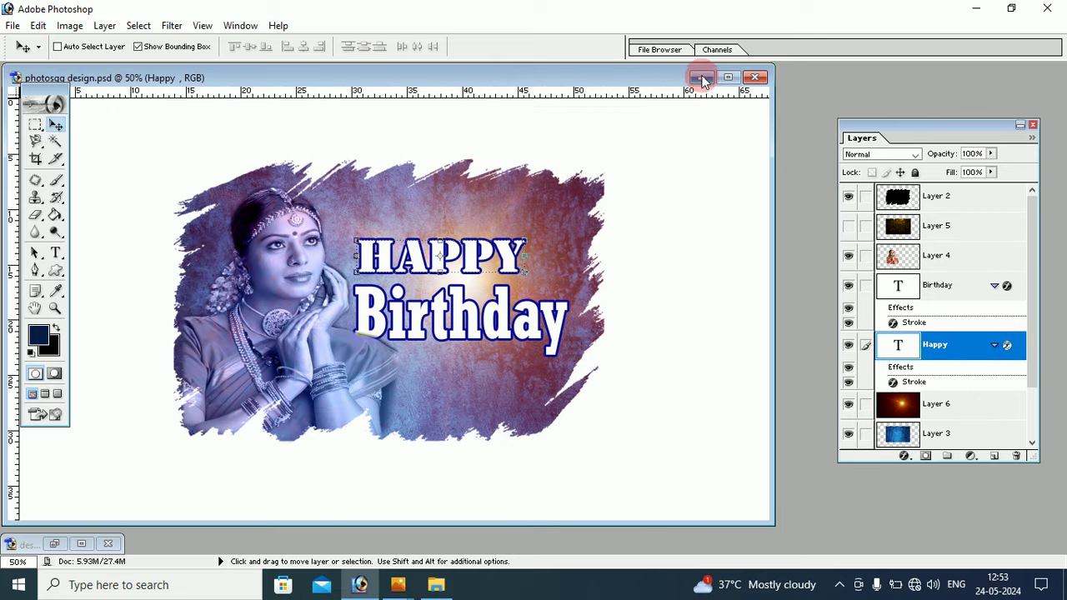
left_click(701, 78)
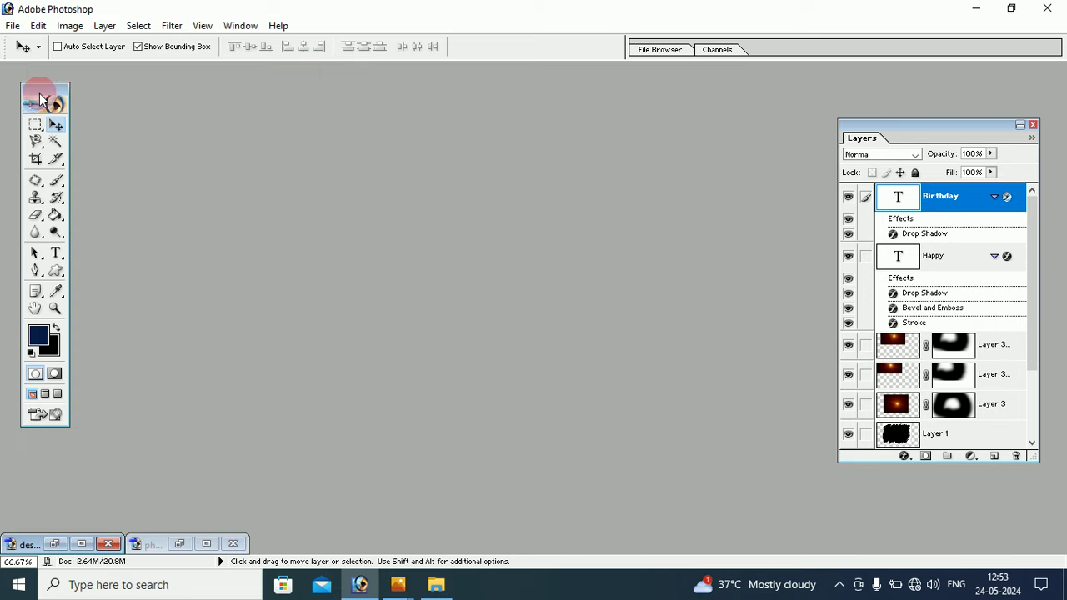
left_click_drag(40, 99, 35, 90)
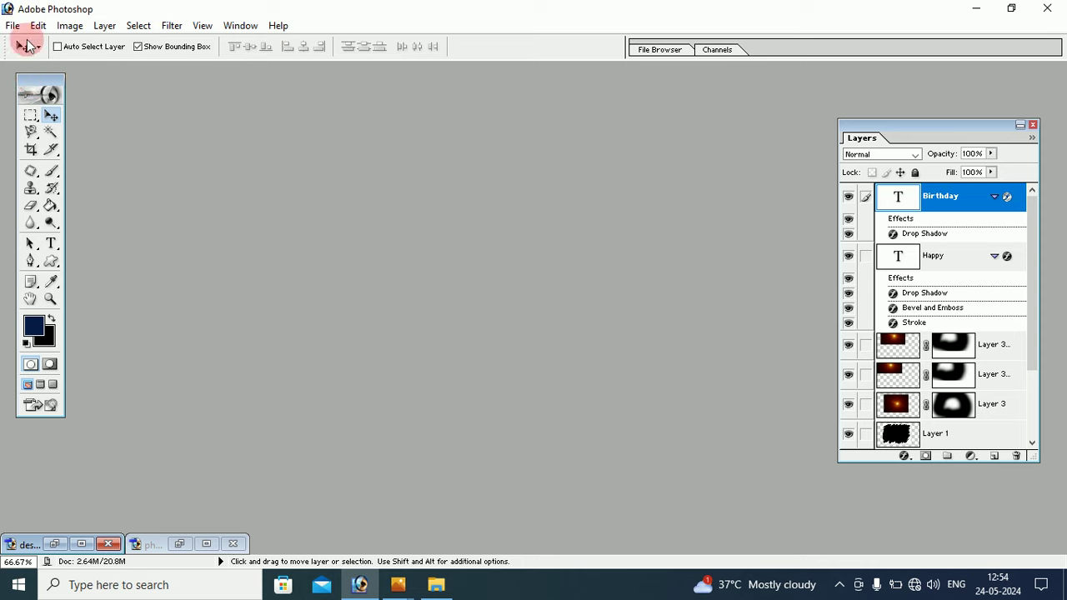
Step: Create a new white 1280 x 720 document using the HDTV 720P preset
left_click(12, 25)
left_click(25, 42)
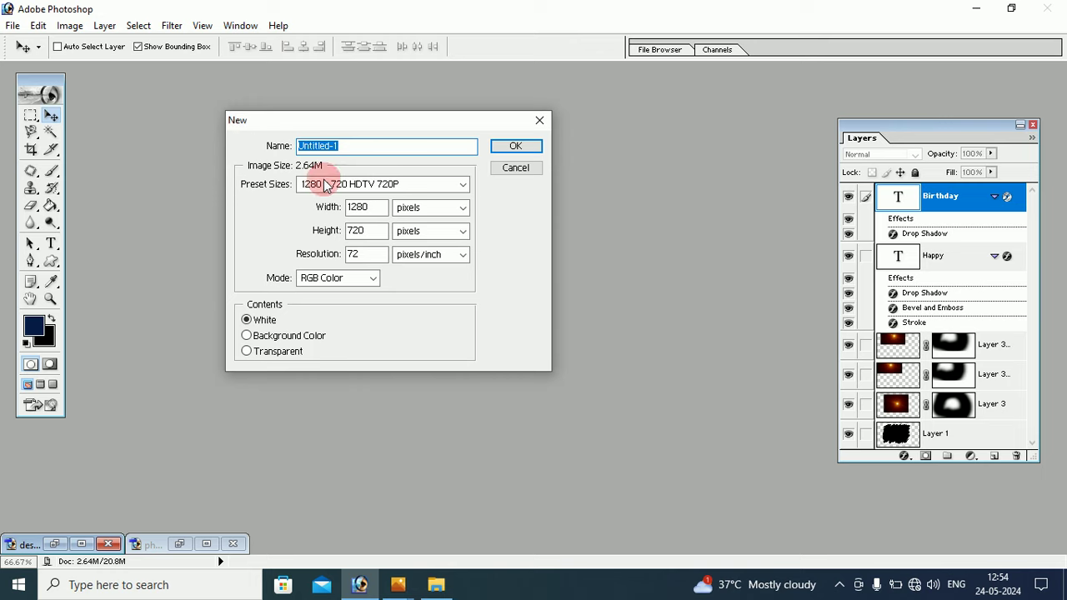
left_click(342, 186)
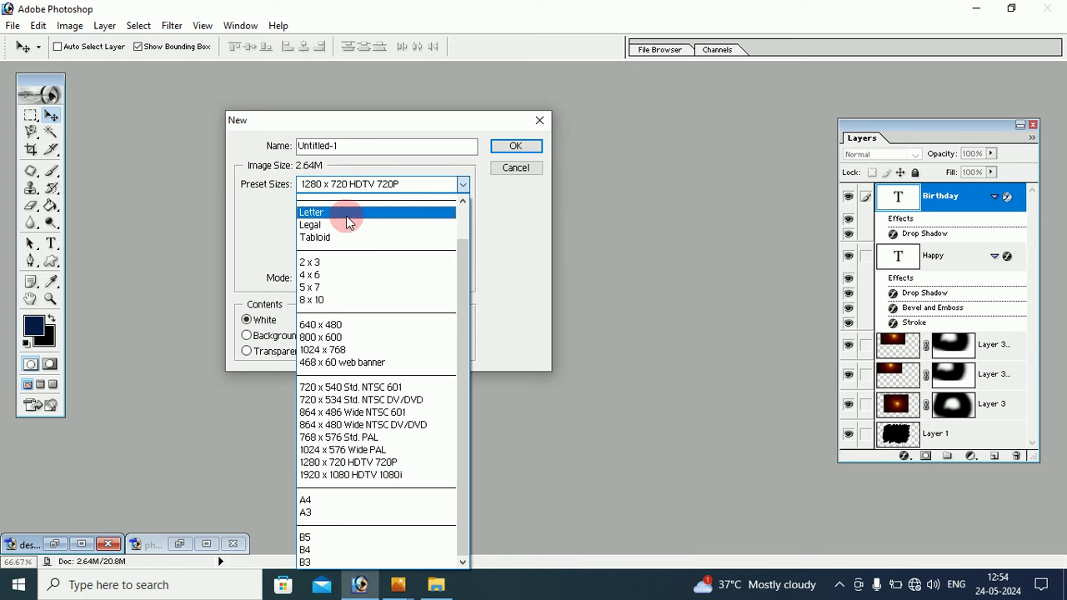
left_click(351, 463)
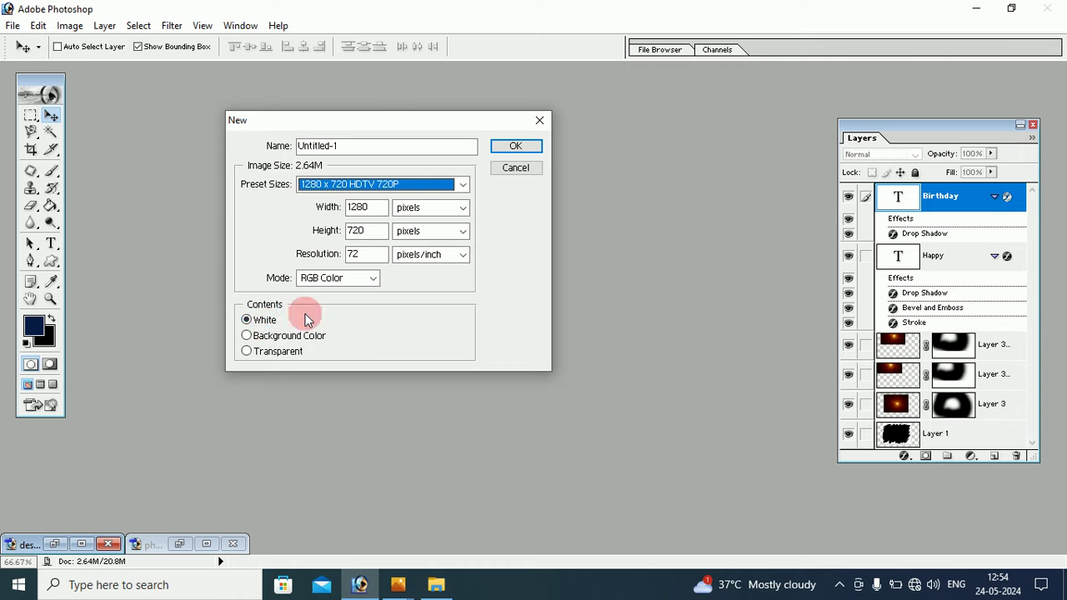
left_click(514, 146)
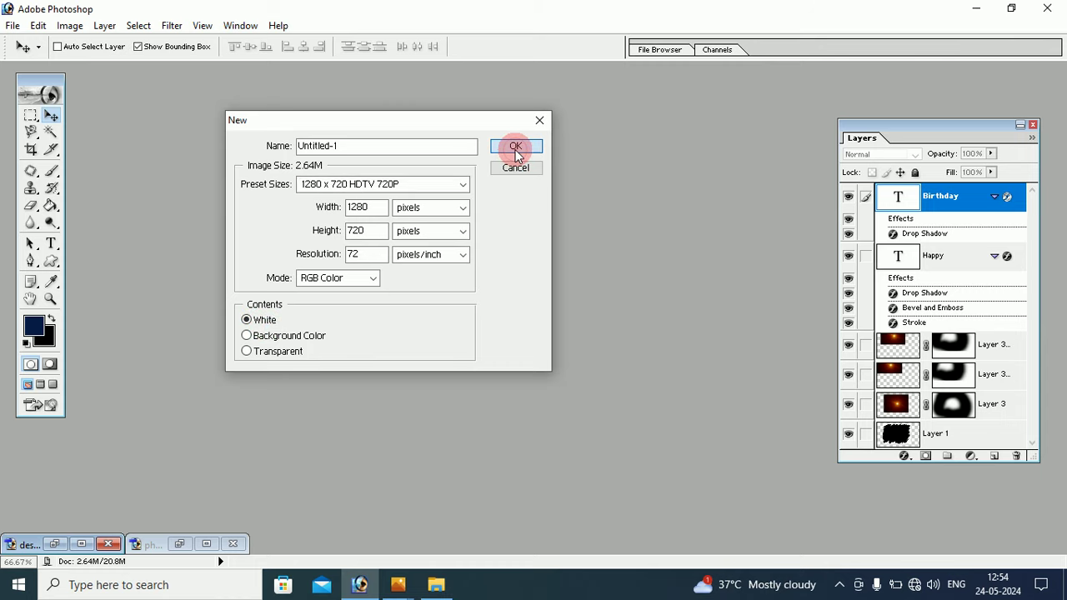
left_click_drag(439, 110, 467, 79)
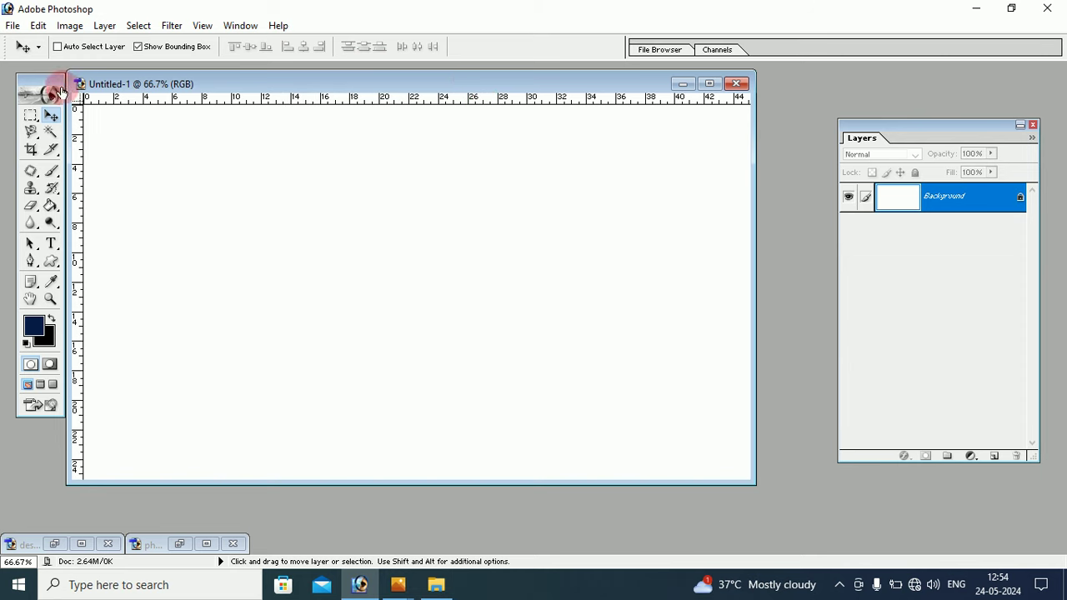
Step: Open the navy-blue abstract-grunge stucco texture JPG from the png folder
left_click(11, 26)
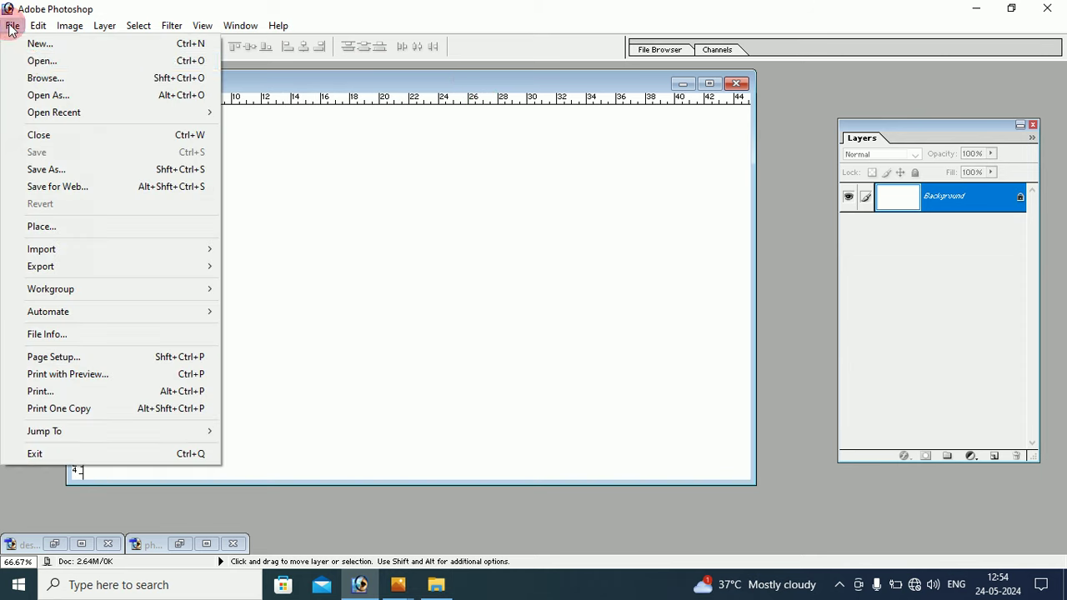
left_click(25, 65)
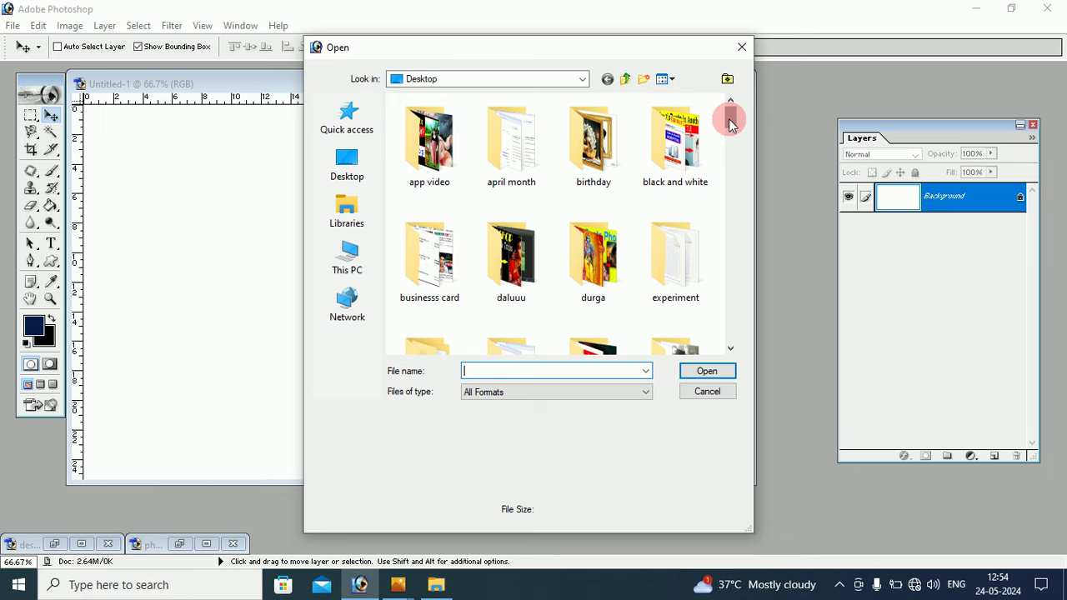
left_click_drag(731, 124, 730, 135)
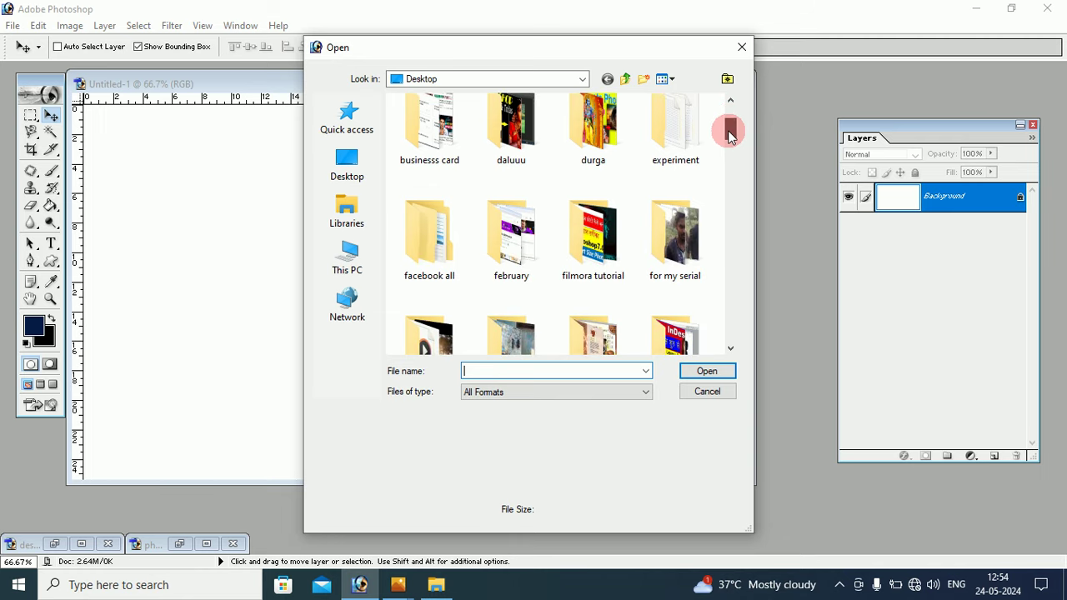
left_click_drag(728, 131, 724, 209)
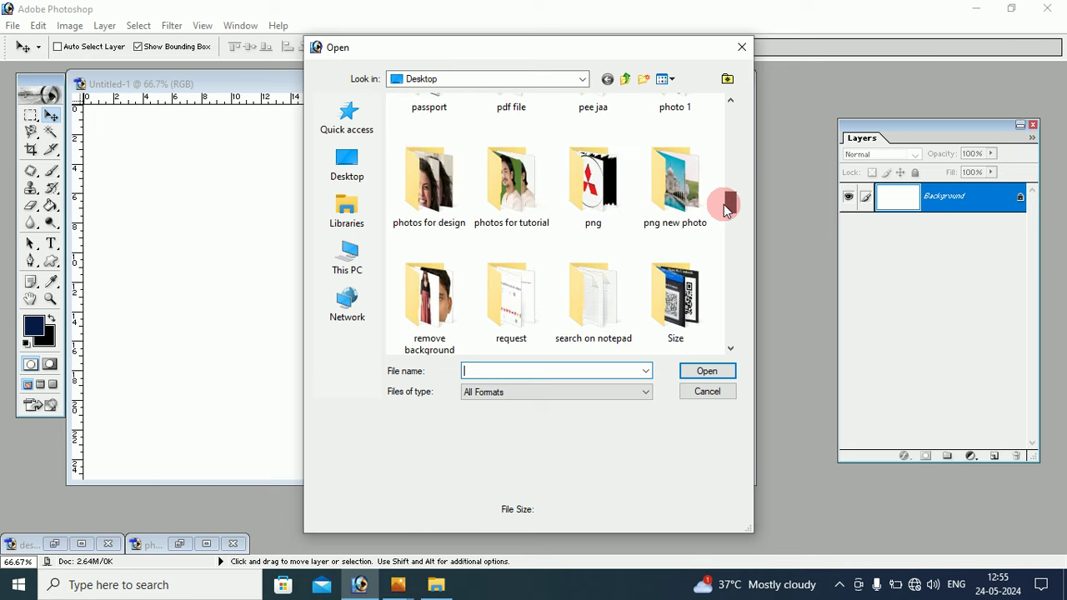
double_click(592, 204)
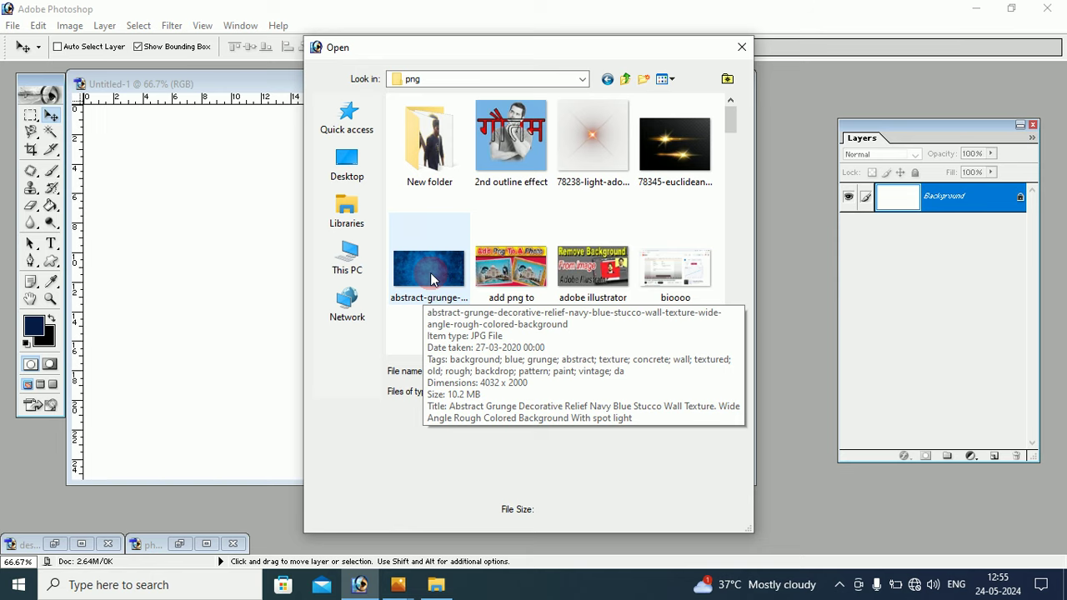
left_click(431, 274)
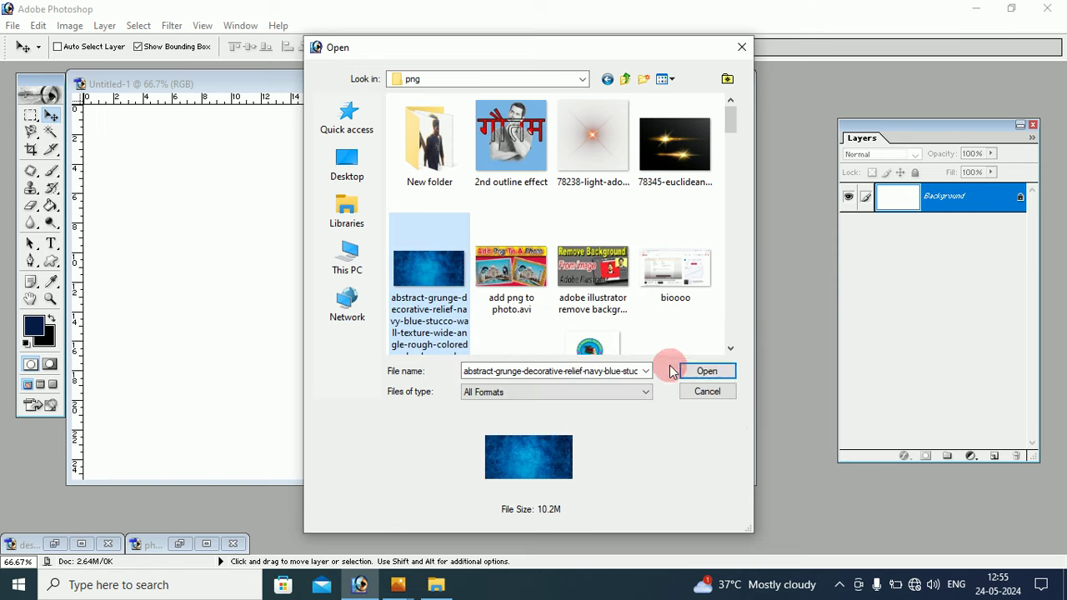
left_click(702, 372)
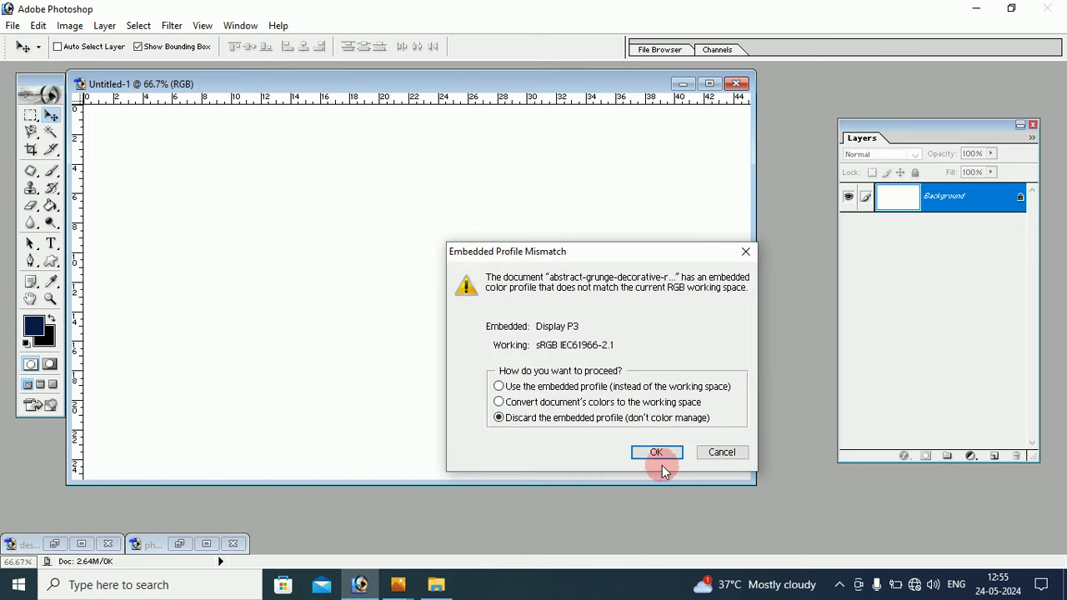
Step: Discard the embedded profile and drag the texture into Untitled-1 as Layer 1, then close the texture file unsaved
left_click(656, 461)
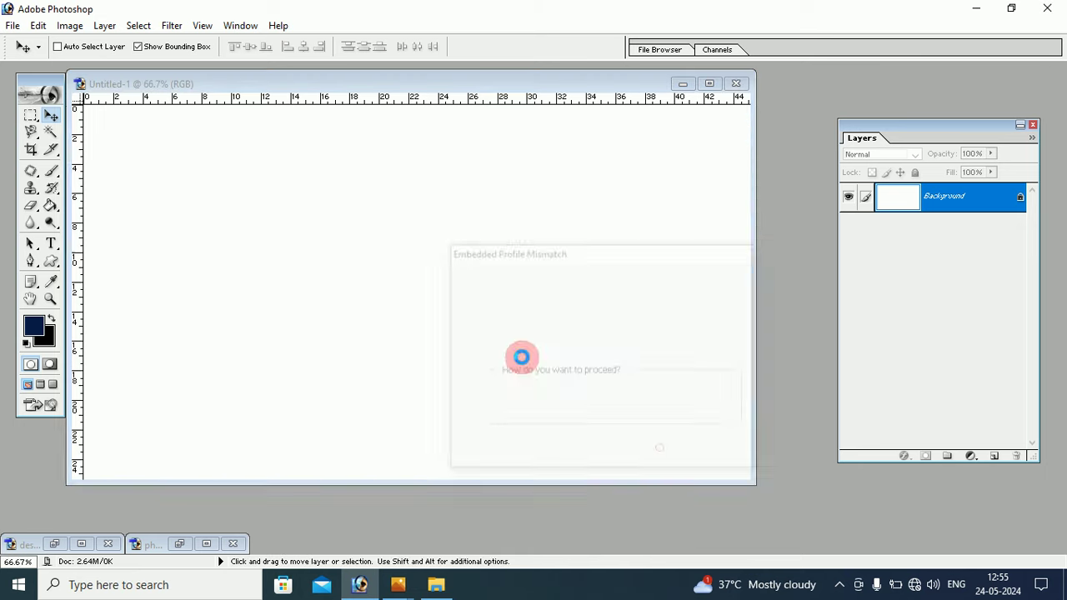
left_click_drag(398, 119, 494, 191)
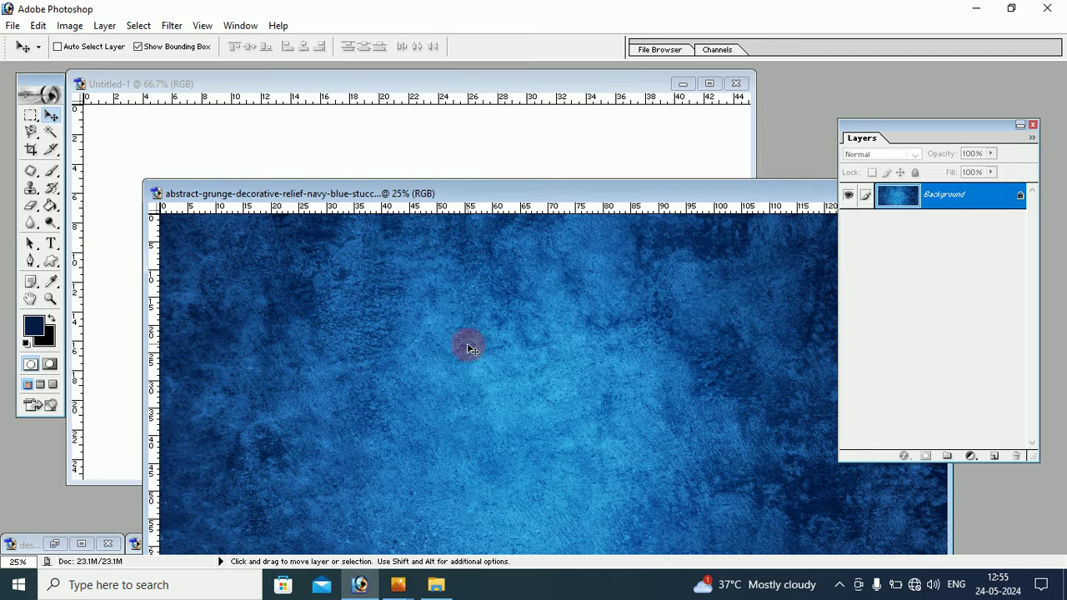
left_click_drag(468, 356, 338, 143)
left_click_drag(303, 174, 382, 245)
left_click(796, 337)
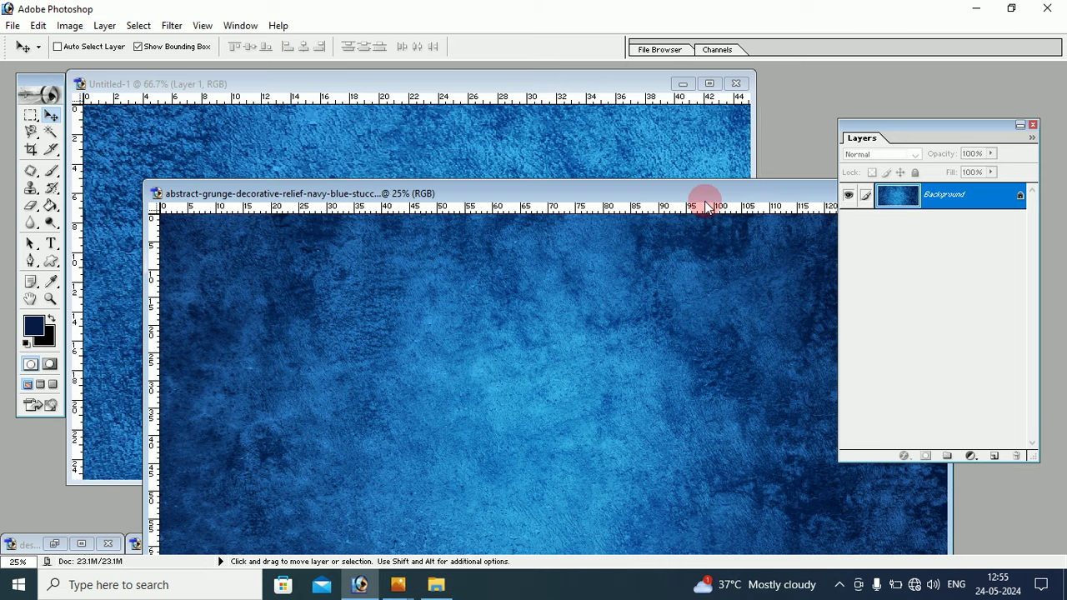
left_click_drag(705, 202, 450, 211)
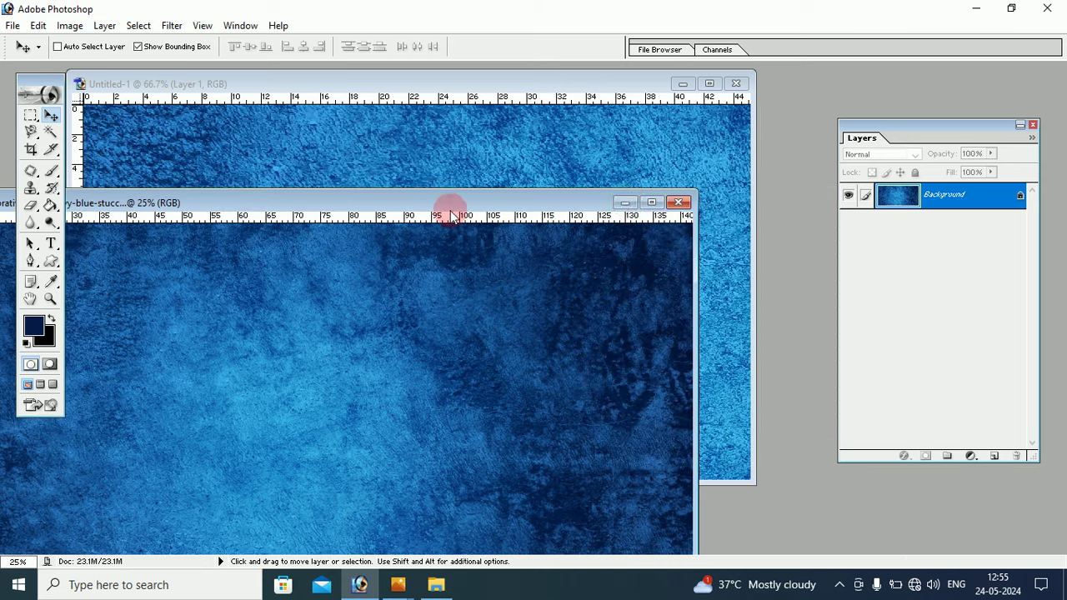
left_click(678, 202)
left_click(508, 230)
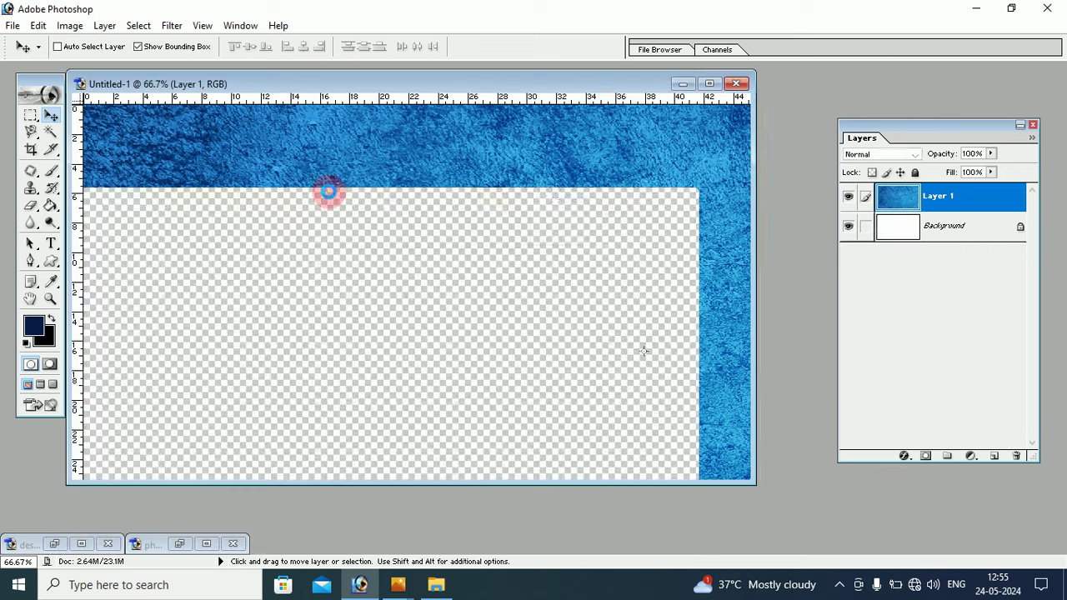
Step: Free Transform the texture to about 23% by 27%, leaving white margins
mouse_move(326, 186)
left_mouse_down()
mouse_move(225, 164)
mouse_move(476, 286)
left_mouse_up()
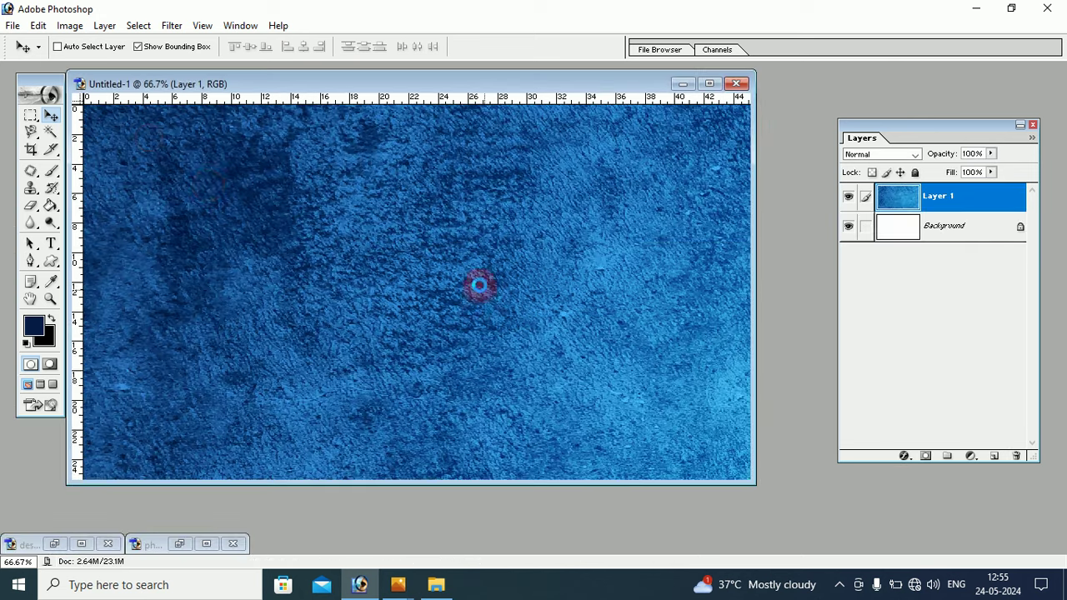
left_click_drag(151, 142, 452, 293)
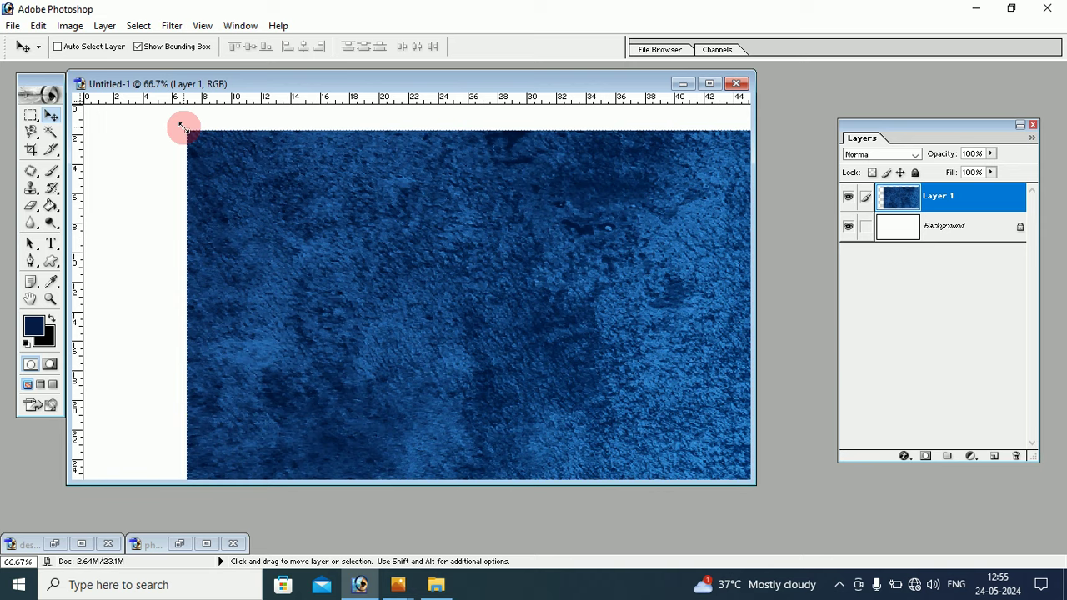
key("ctrl+t")
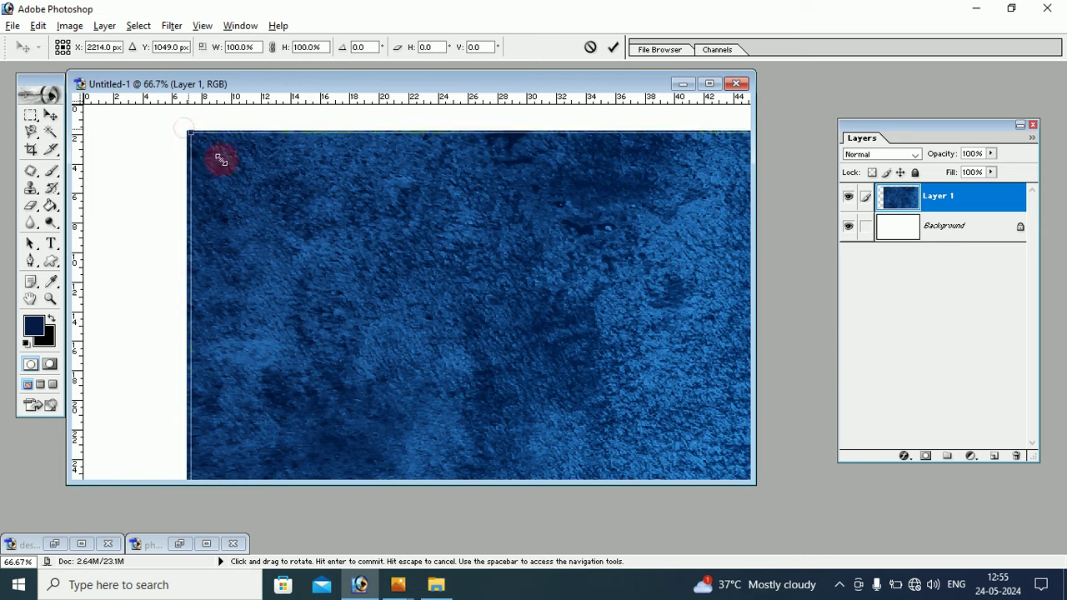
mouse_move(219, 159)
left_mouse_down()
mouse_move(381, 275)
mouse_move(448, 303)
mouse_move(491, 300)
mouse_move(212, 171)
left_mouse_up()
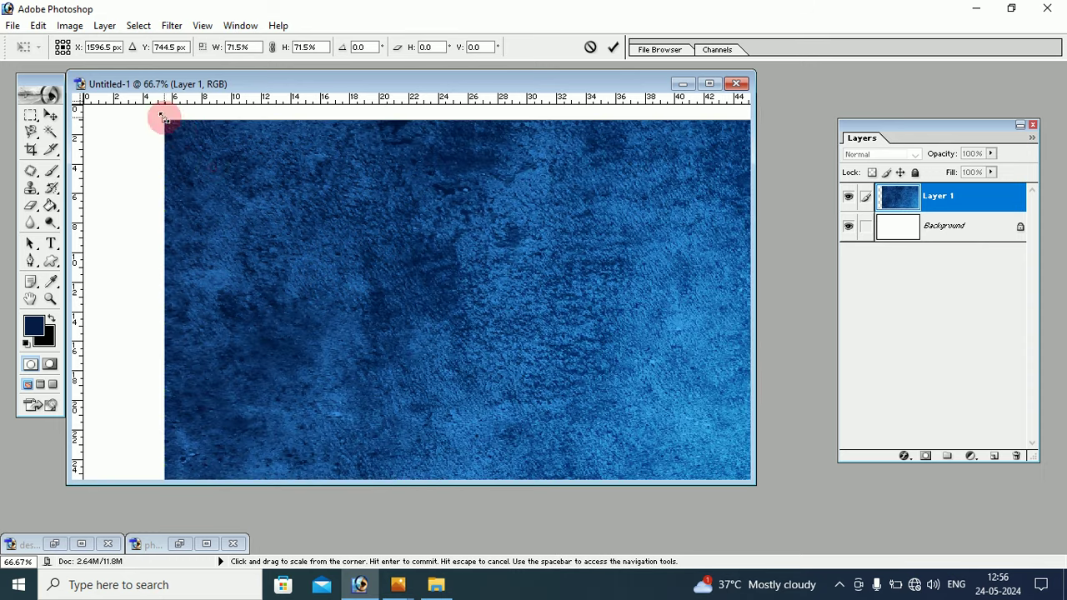
mouse_move(162, 117)
left_mouse_down()
mouse_move(404, 290)
mouse_move(507, 343)
left_mouse_up()
left_click_drag(645, 381, 297, 225)
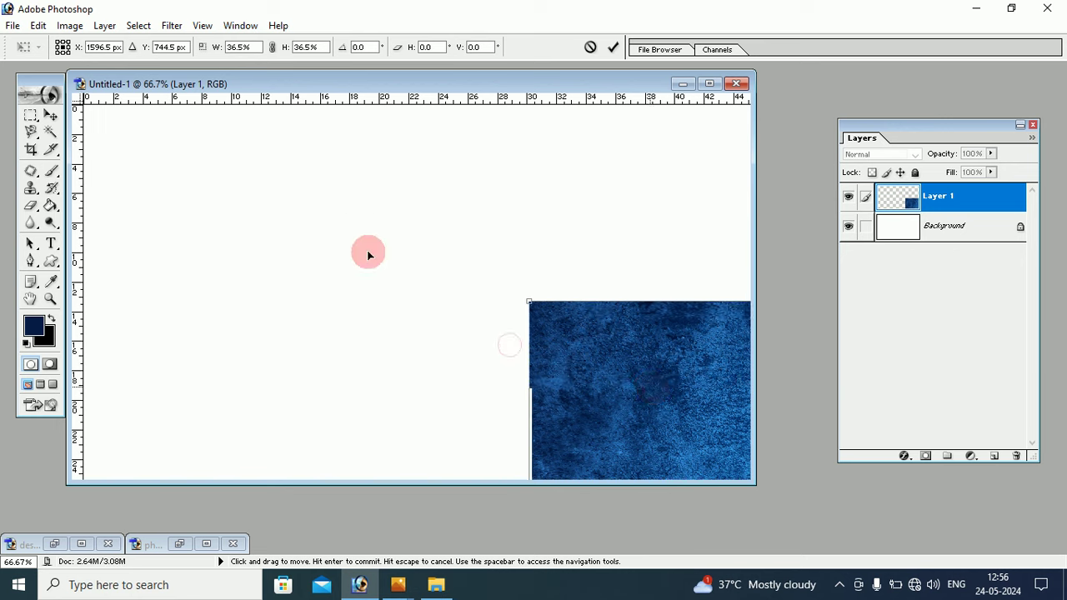
left_click_drag(175, 136, 428, 285)
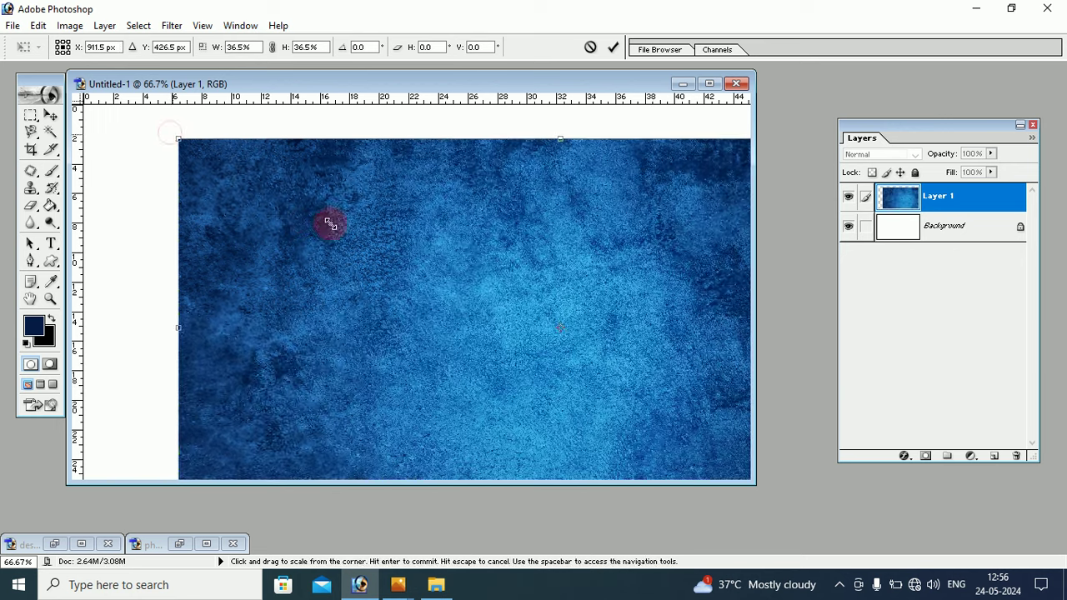
mouse_move(652, 370)
left_mouse_down()
mouse_move(412, 250)
mouse_move(371, 247)
left_mouse_up()
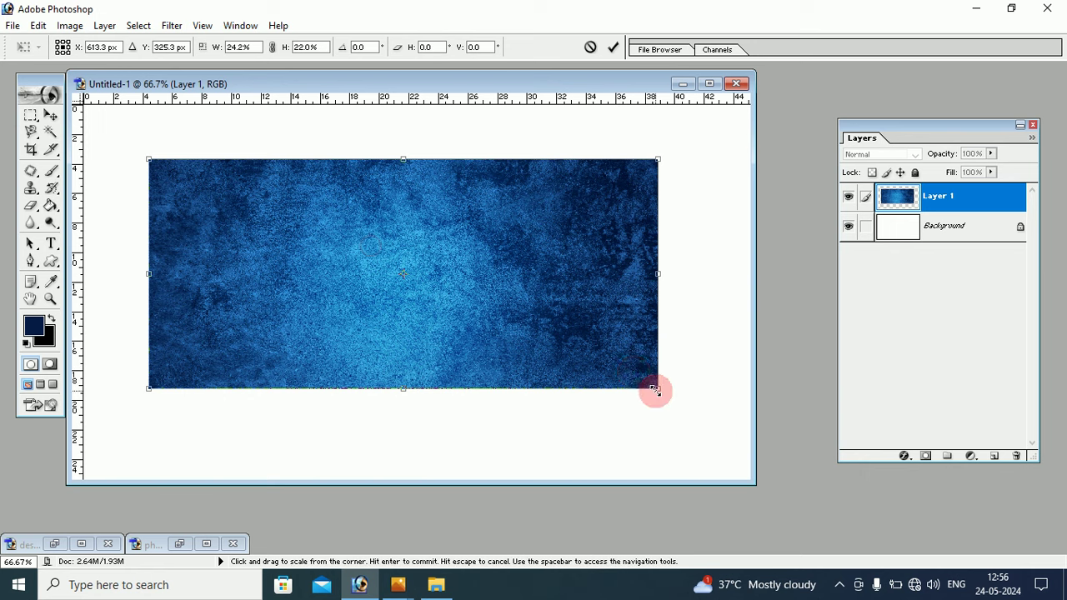
left_click_drag(657, 389, 633, 439)
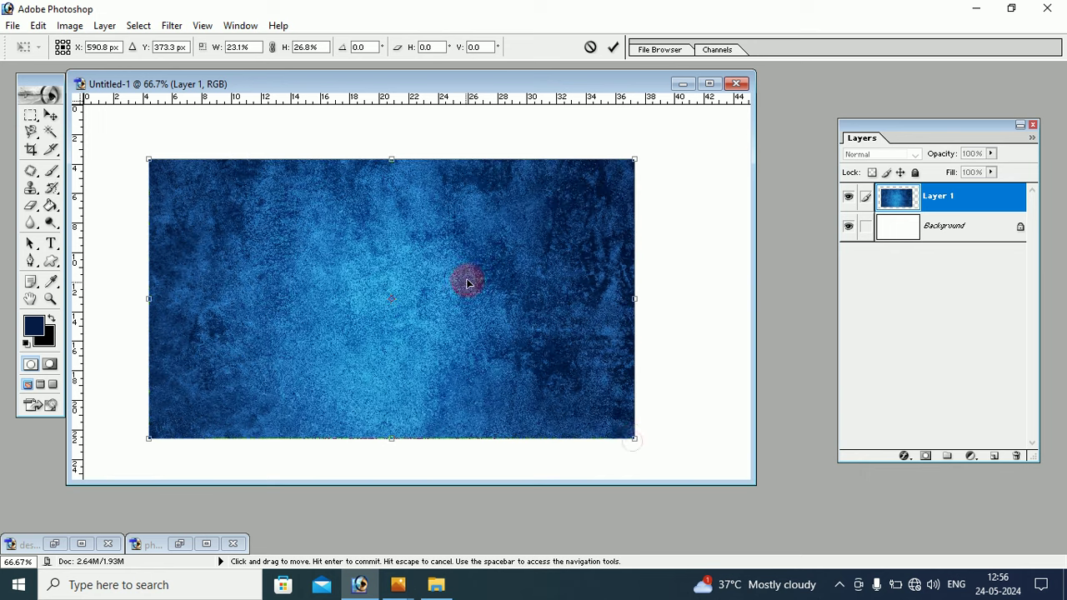
left_click_drag(470, 281, 467, 271)
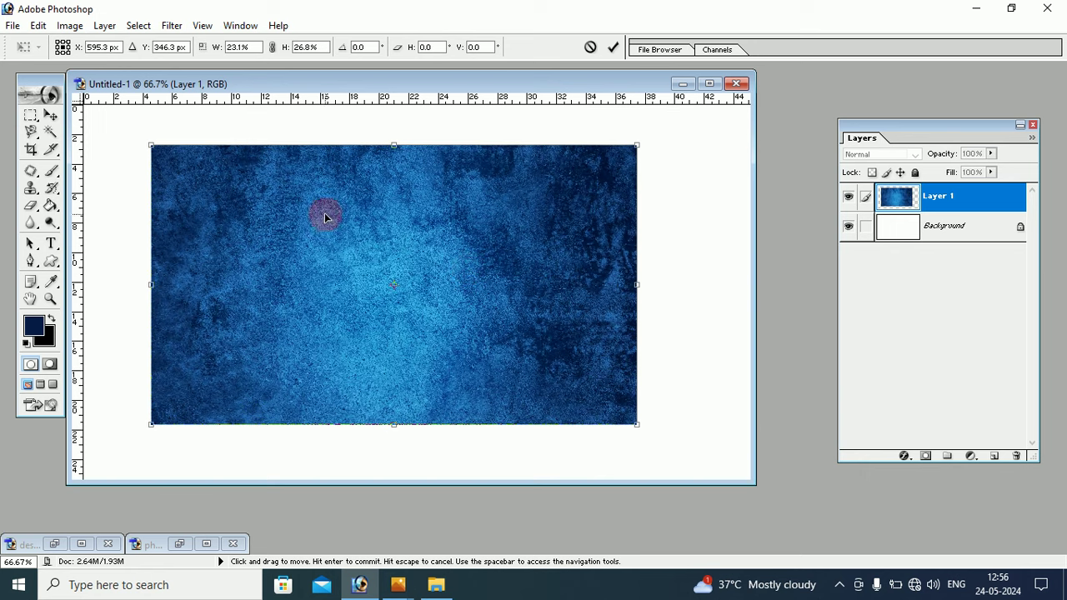
left_click(51, 115)
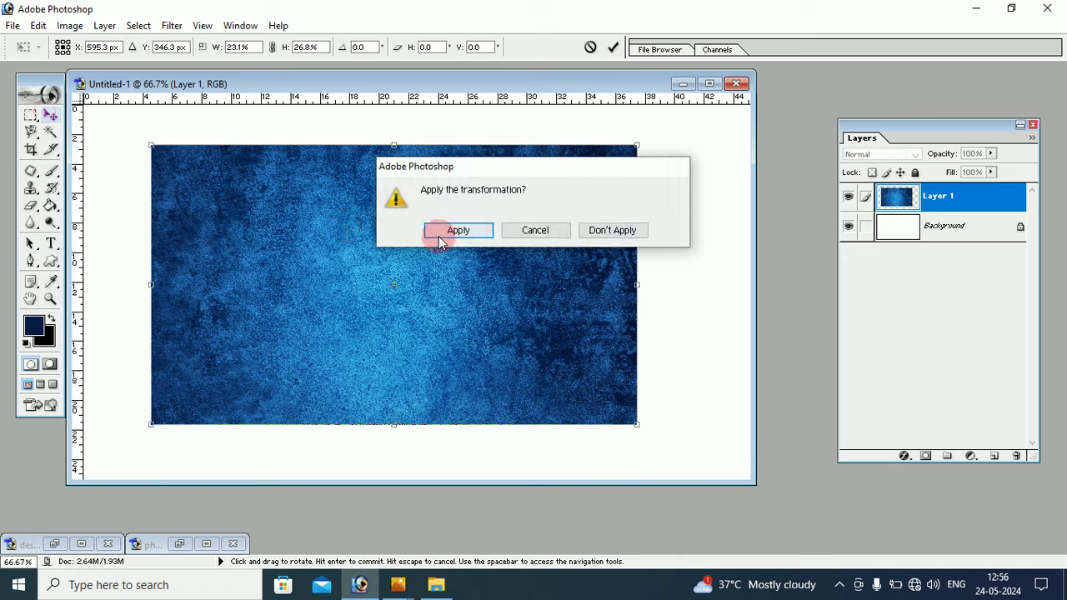
left_click(442, 233)
Step: Commit the texture resize and open brush.jpg
key("Return")
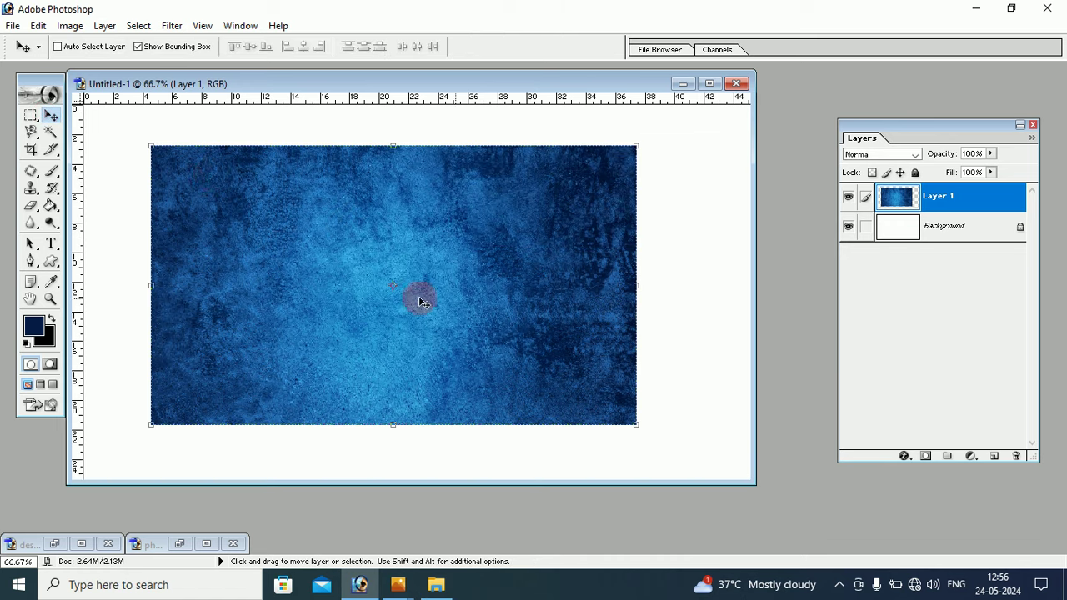
left_click(12, 25)
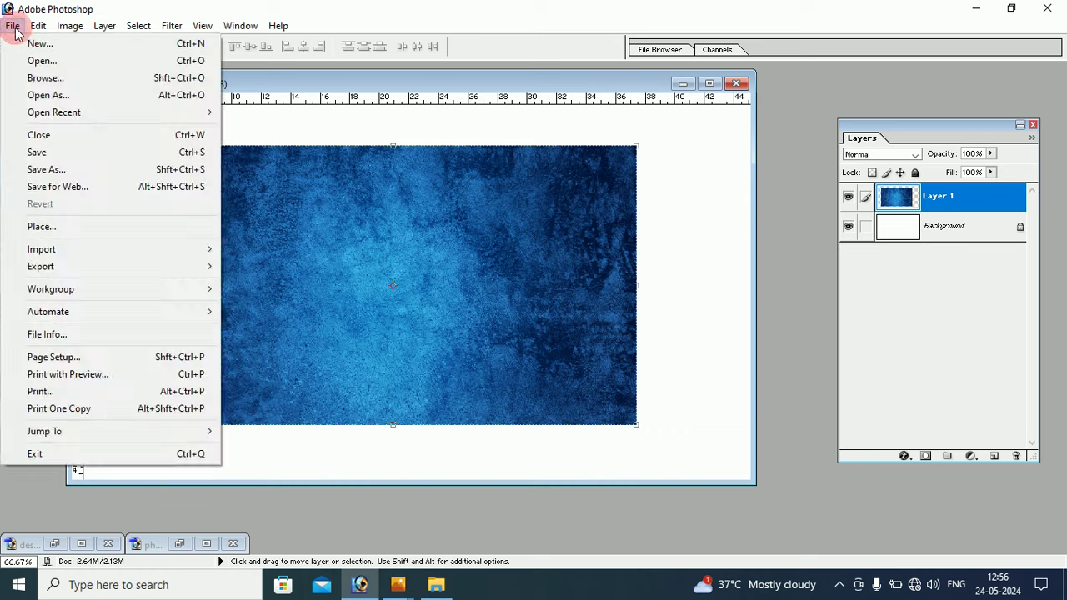
left_click(31, 62)
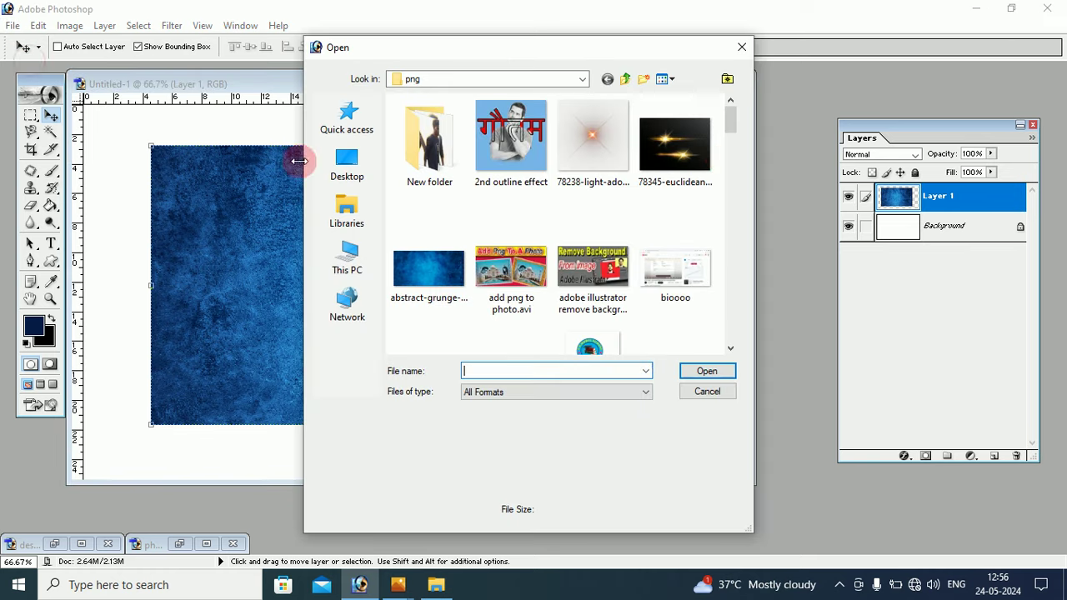
left_click_drag(730, 127, 730, 142)
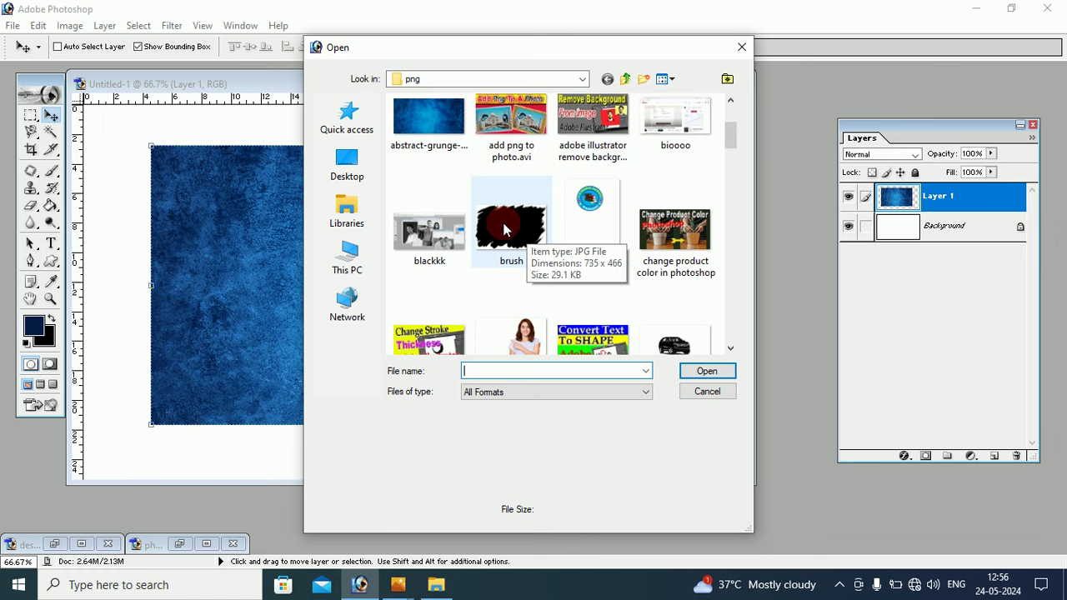
left_click(503, 230)
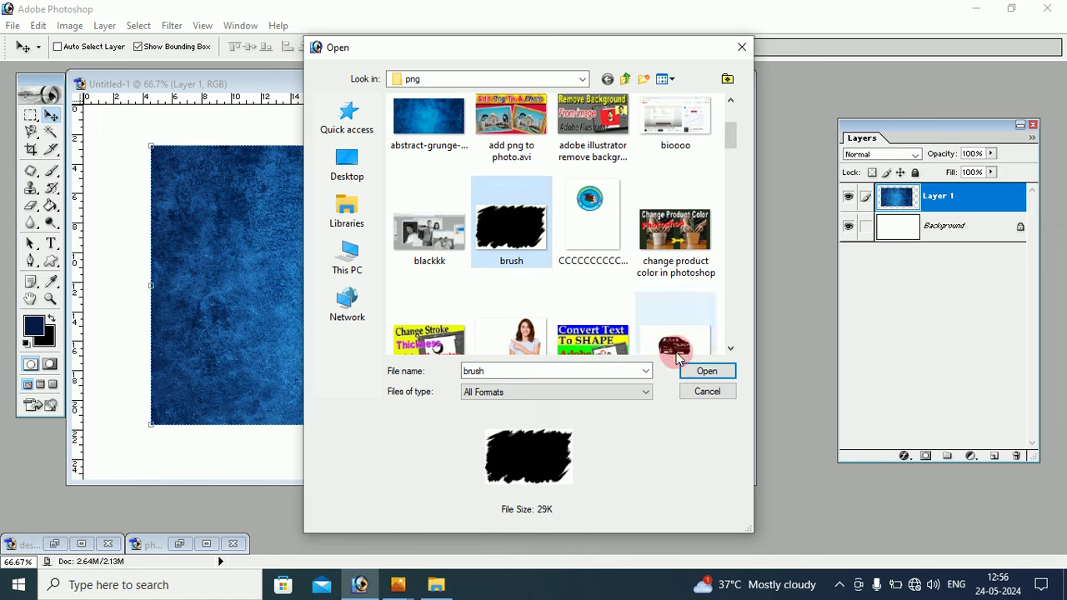
left_click(706, 373)
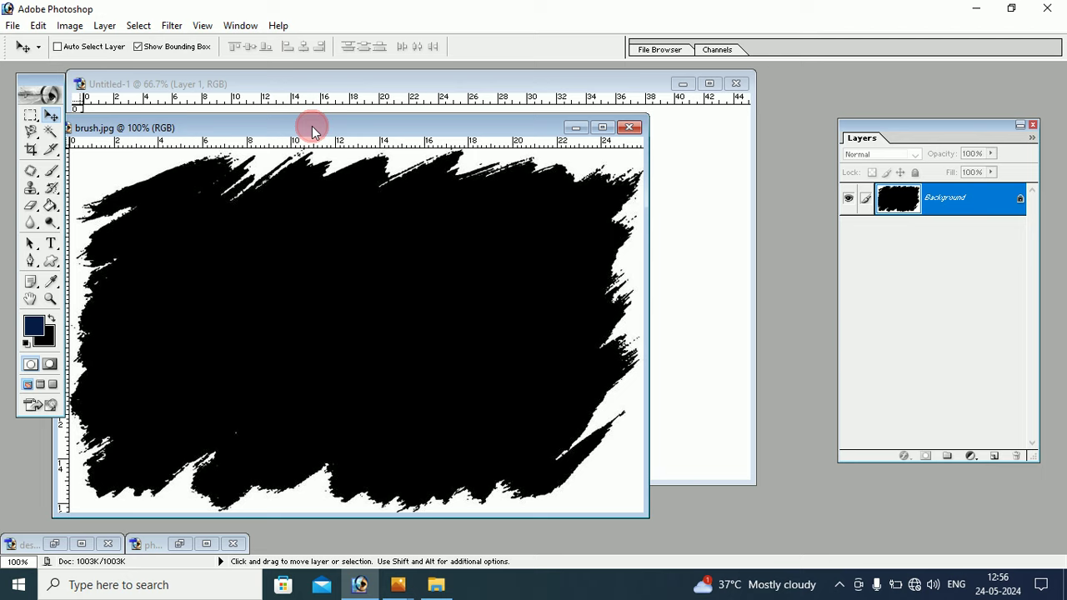
Step: Drag the black brush-stroke image into Untitled-1 as Layer 2
left_click_drag(309, 124, 499, 242)
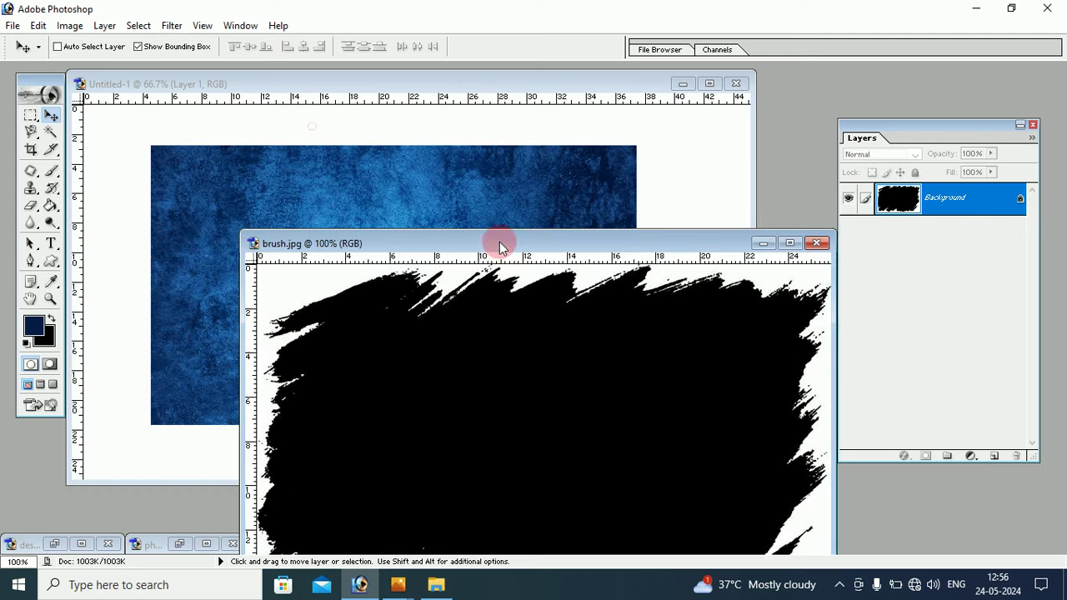
left_click_drag(512, 352, 397, 197)
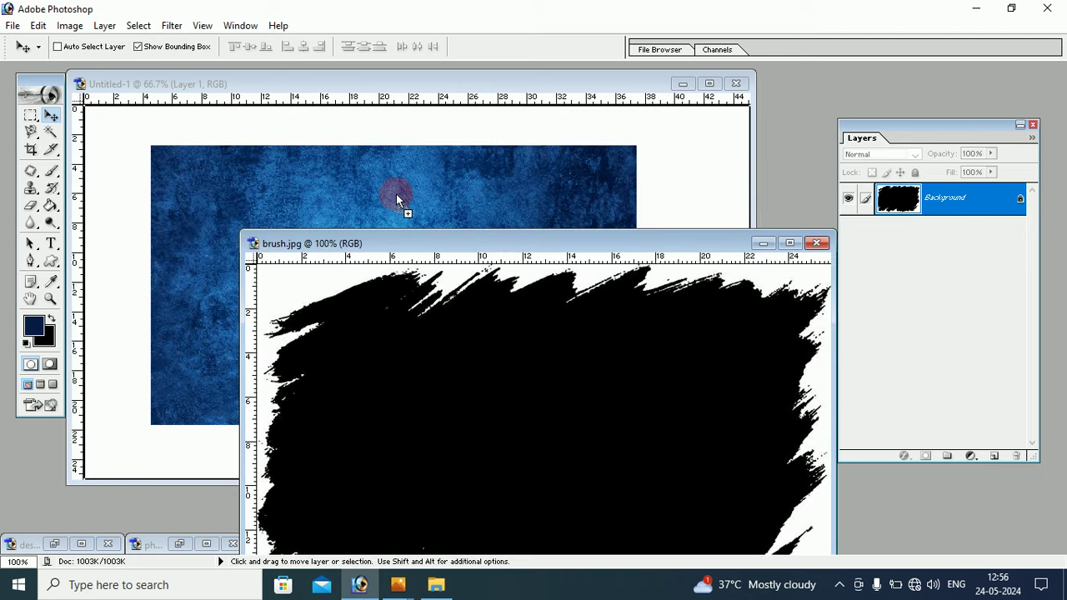
left_click_drag(396, 194, 396, 193)
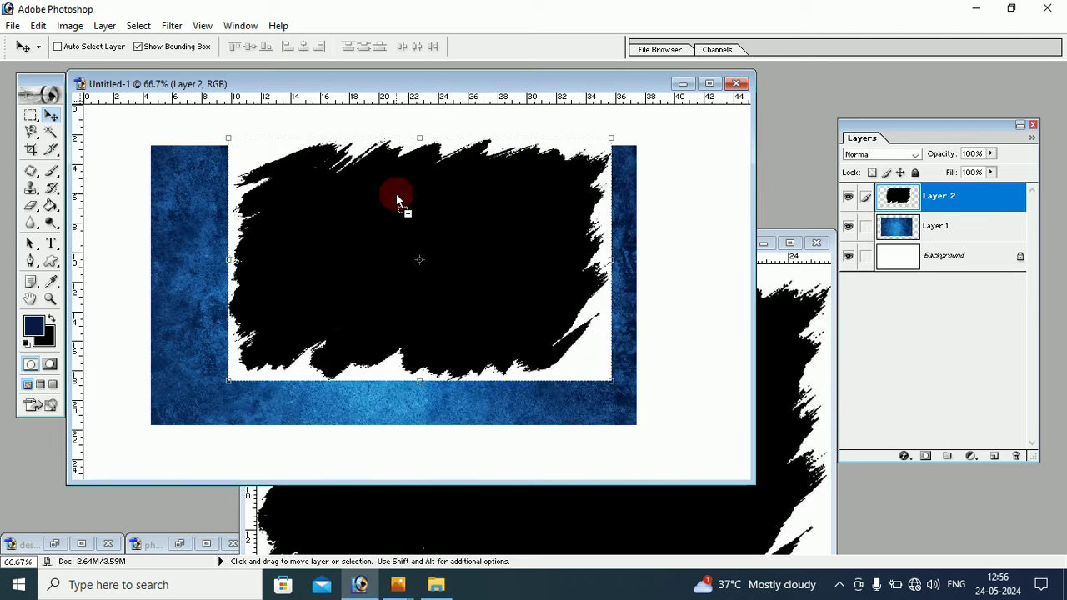
Step: Close brush.jpg and scale Layer 2's brush stroke to fully cover the blue texture
left_click(794, 399)
left_click(816, 247)
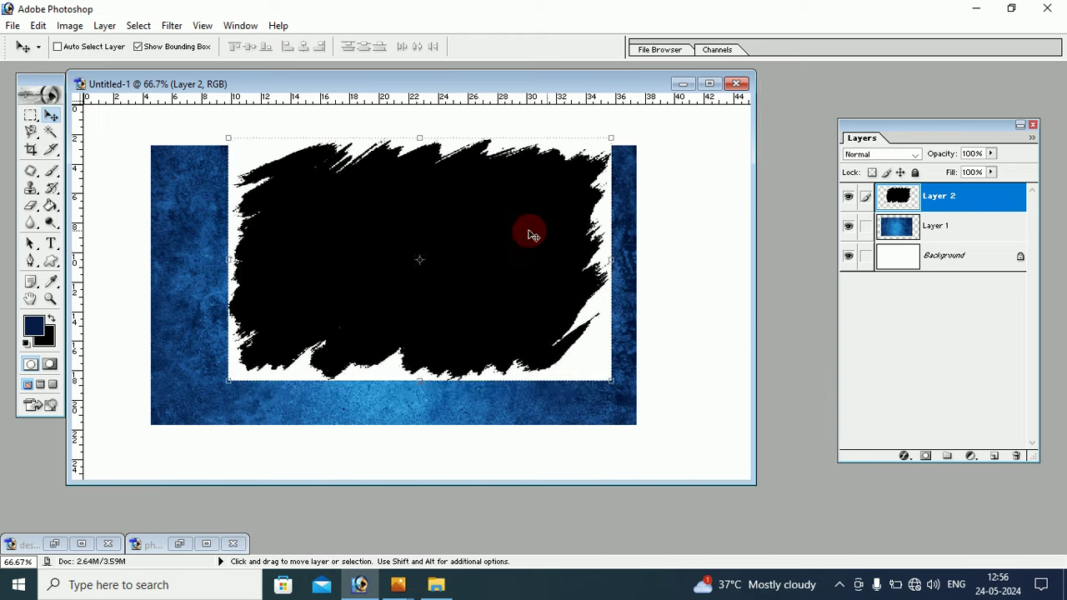
mouse_move(500, 226)
left_mouse_down()
mouse_move(476, 255)
mouse_move(423, 235)
mouse_move(461, 233)
left_mouse_up()
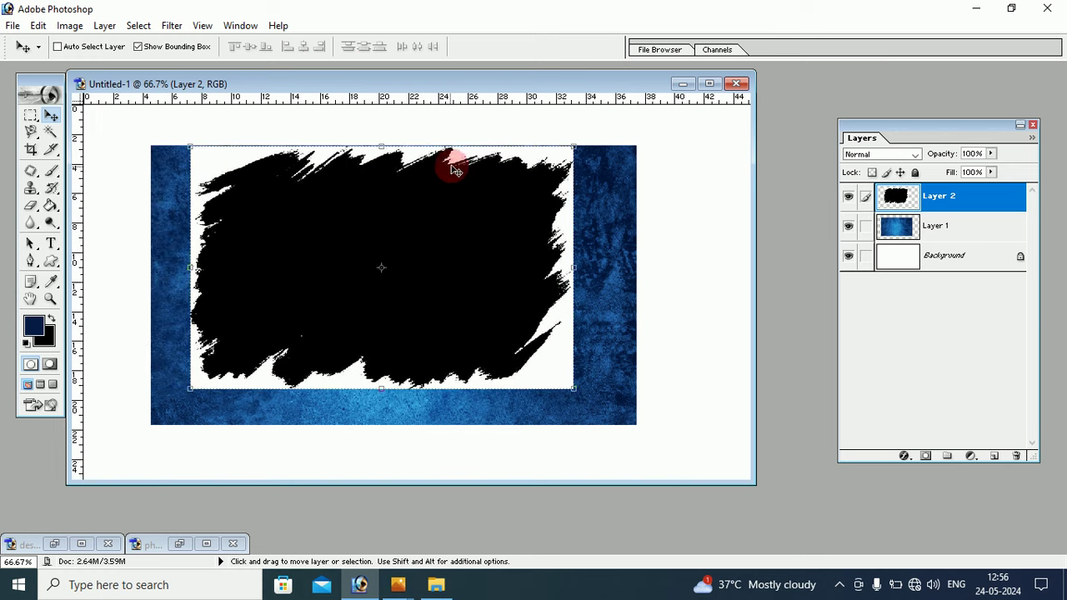
left_click_drag(382, 174, 339, 170)
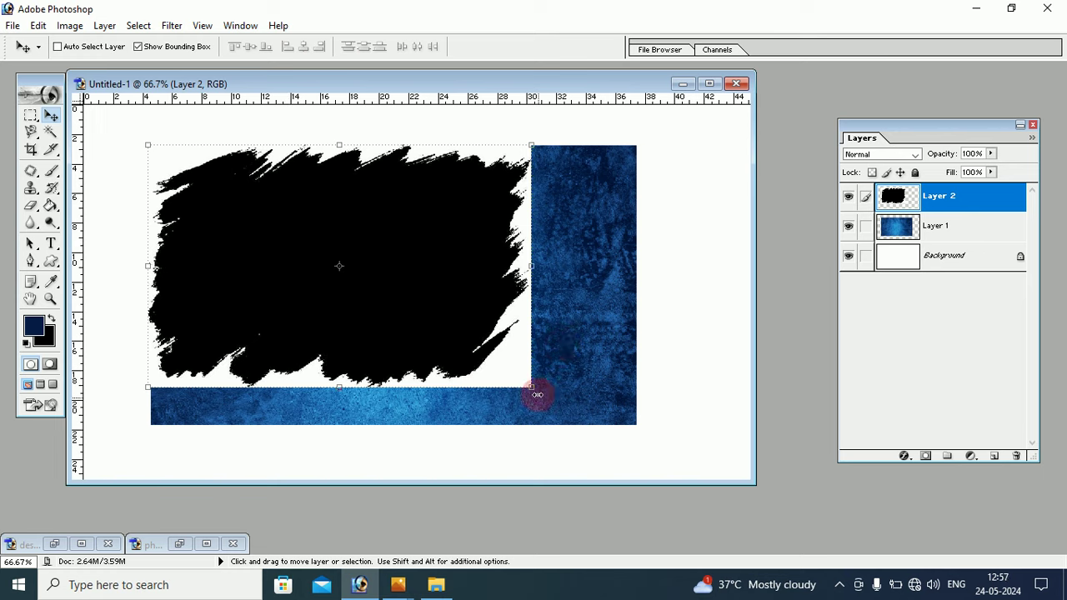
left_click_drag(535, 391, 641, 427)
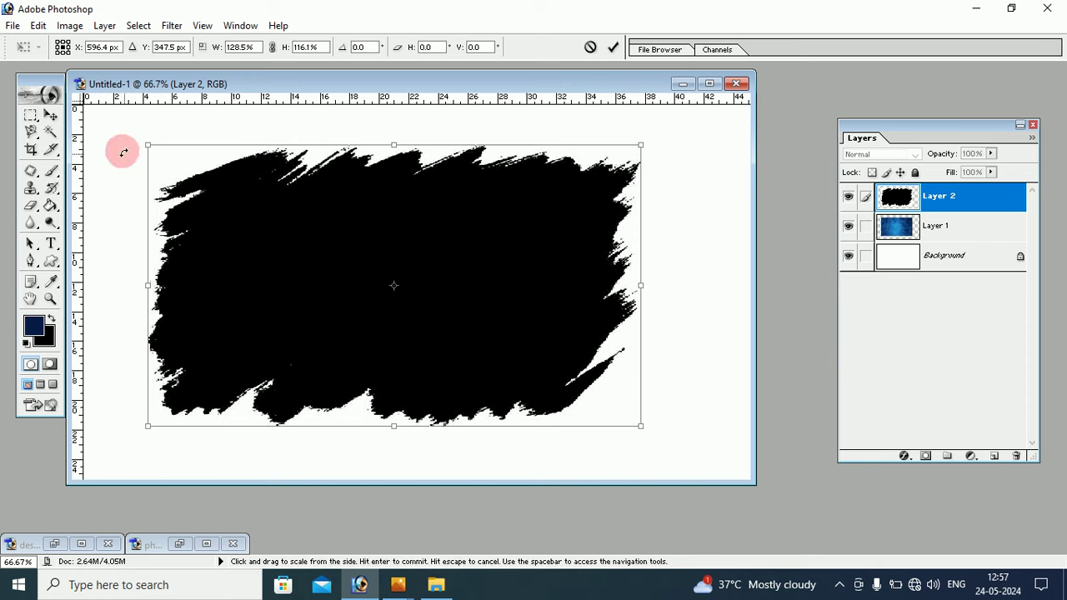
left_click(51, 119)
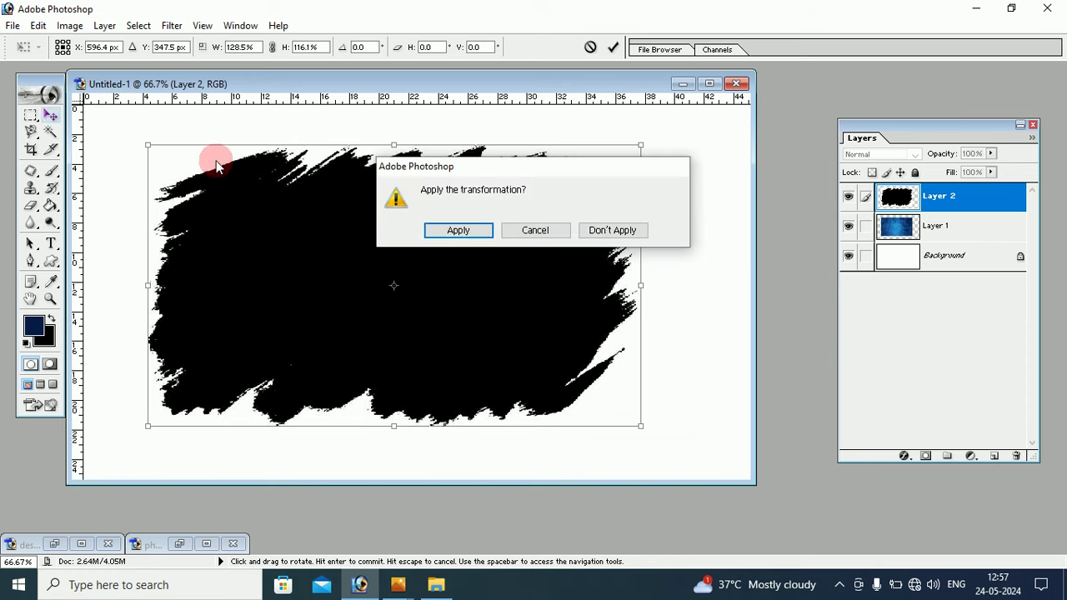
left_click(457, 231)
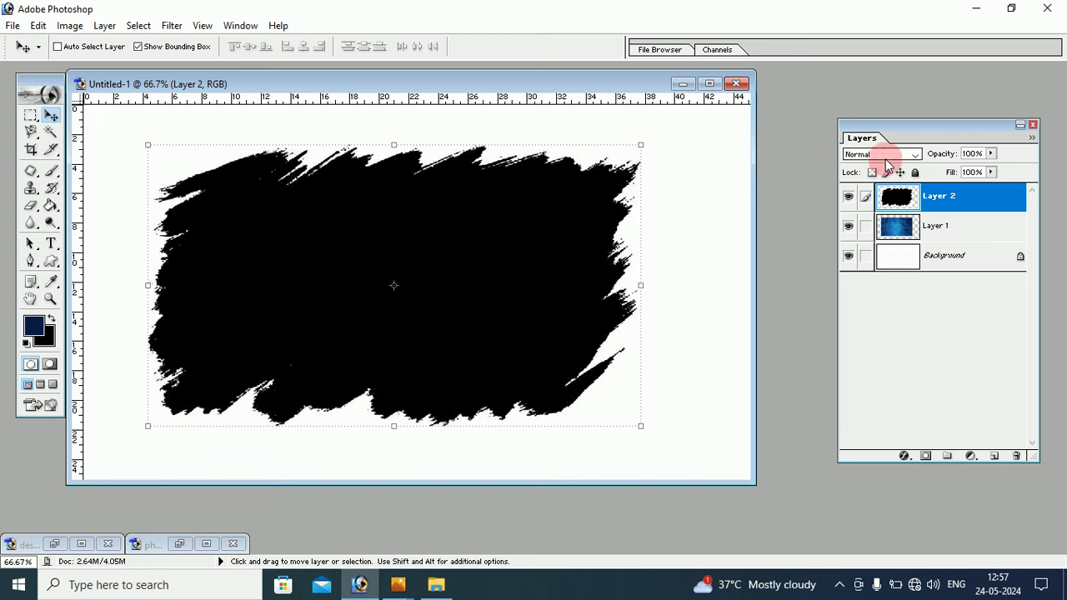
Step: Change Layer 2's blend mode from Normal to Screen
left_click(915, 156)
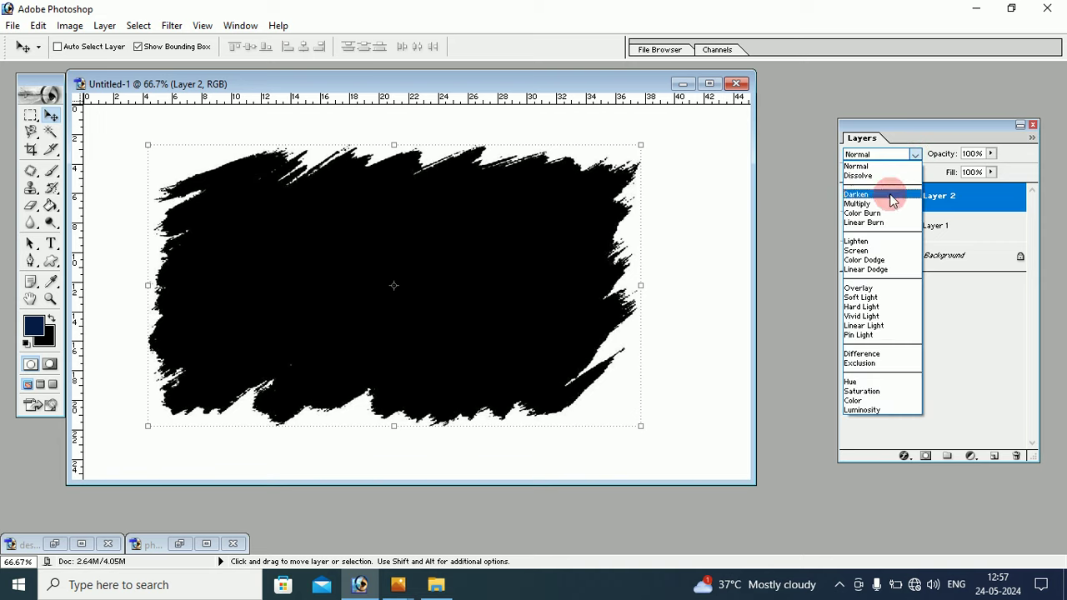
left_click(876, 251)
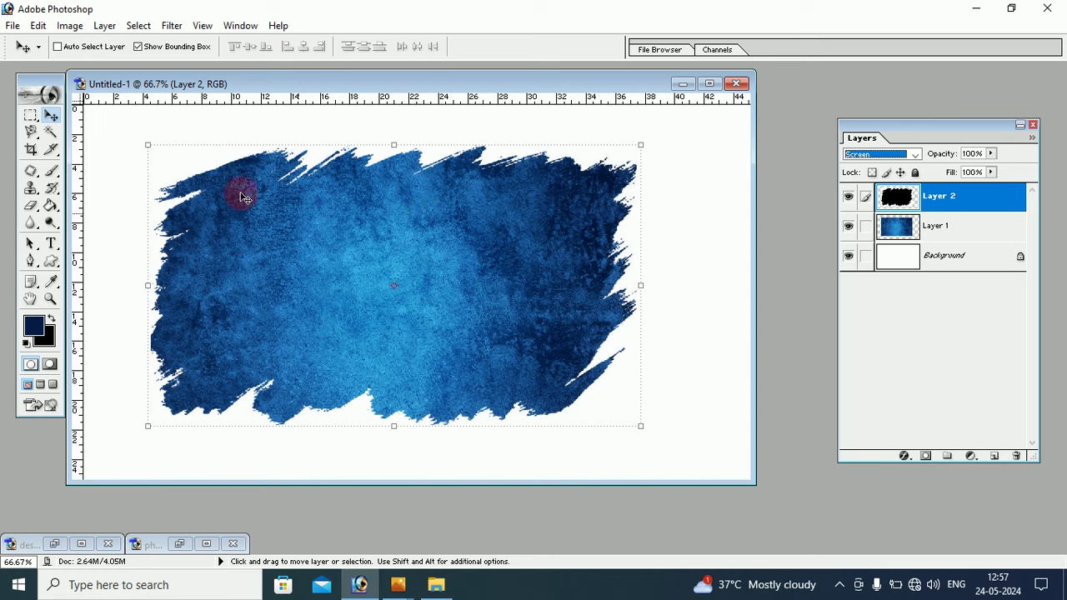
Step: Open final femal model.png in its own window
left_click(13, 27)
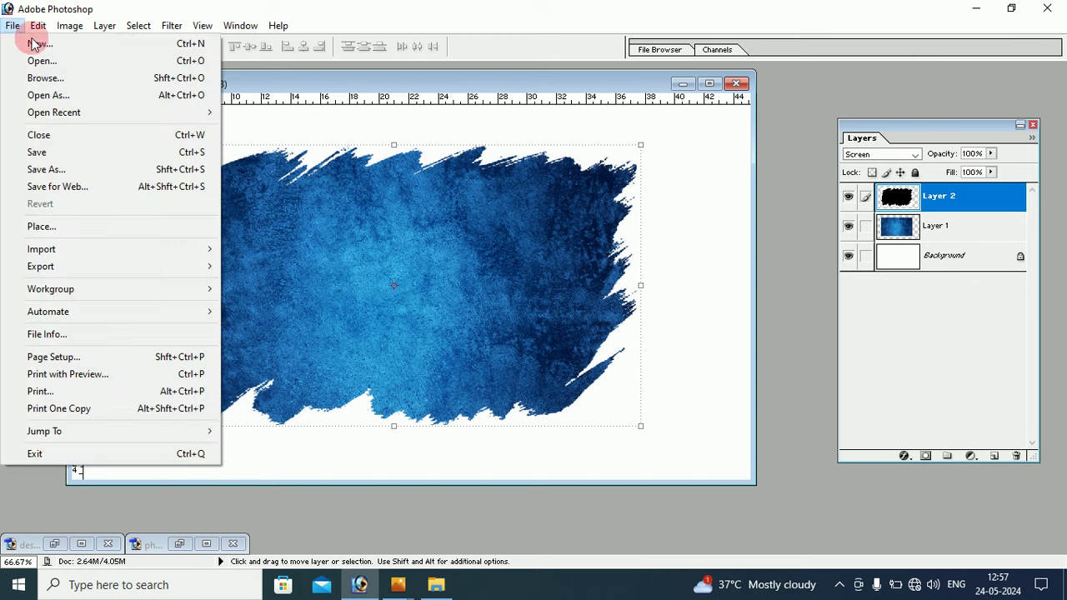
left_click(21, 61)
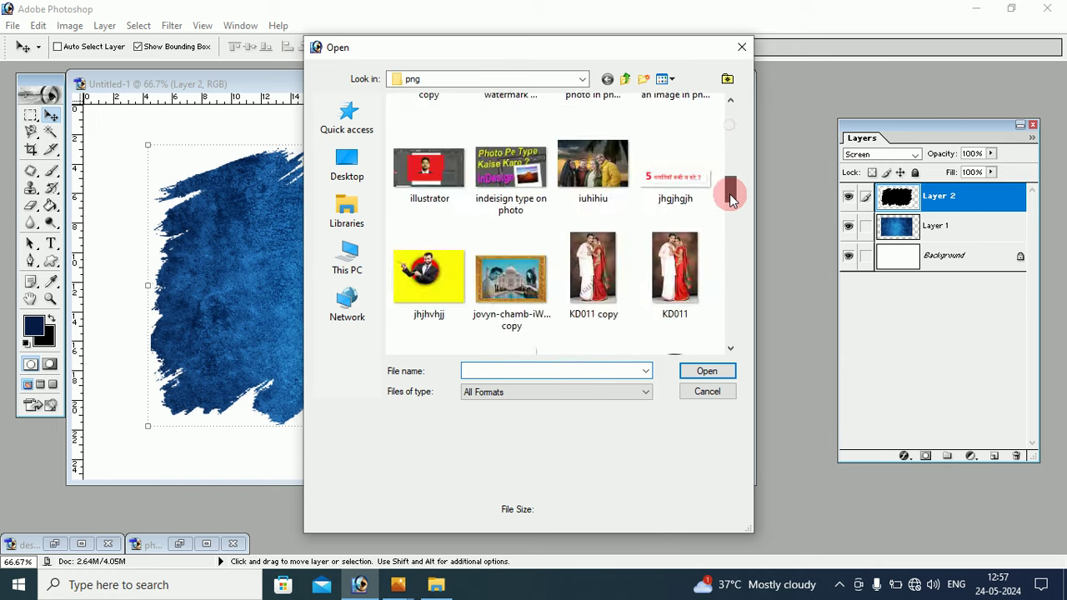
left_click_drag(729, 124, 729, 171)
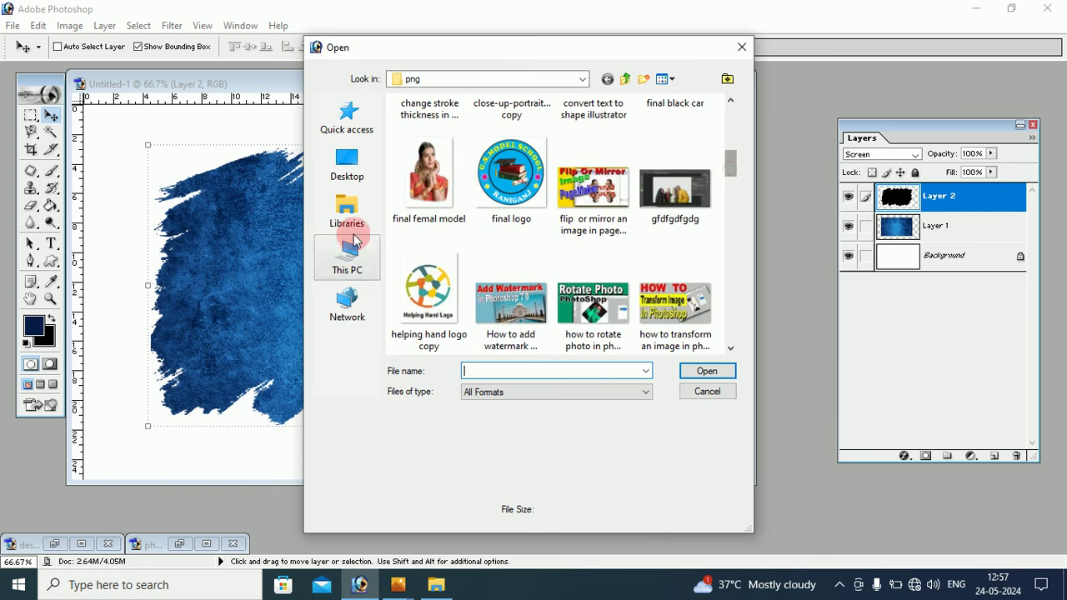
left_click(432, 185)
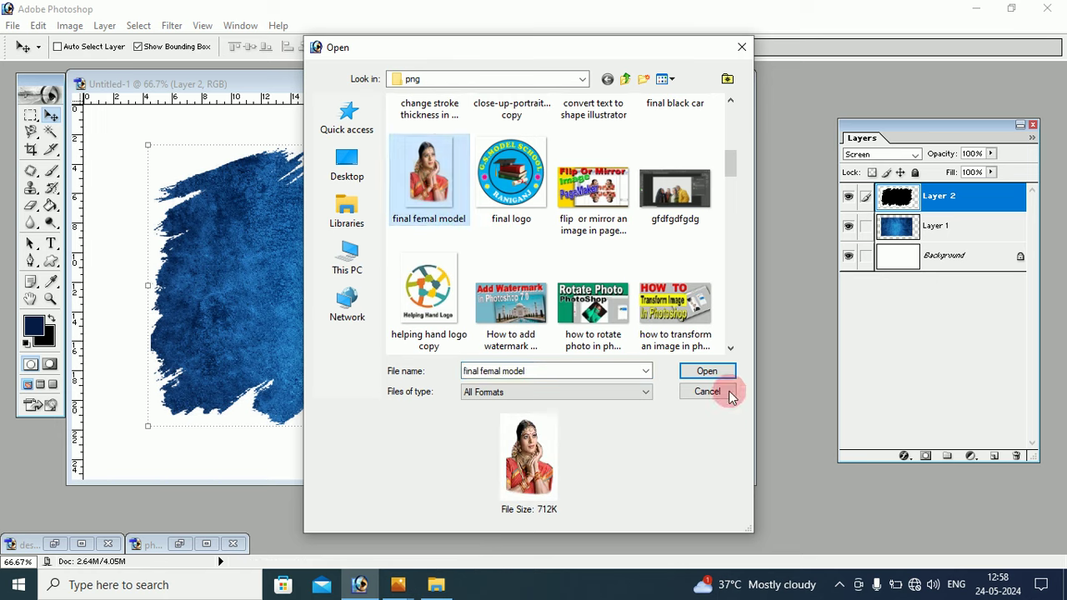
left_click(707, 371)
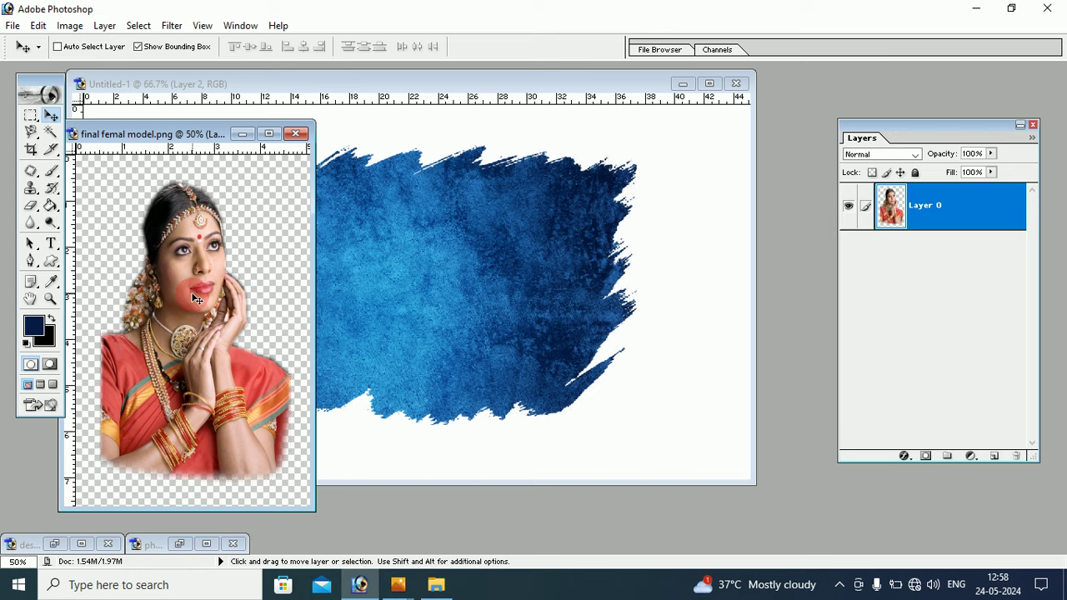
Step: Bring the model photo into Untitled-1 as Layer 3 and close the PNG window
left_click_drag(195, 298, 387, 270)
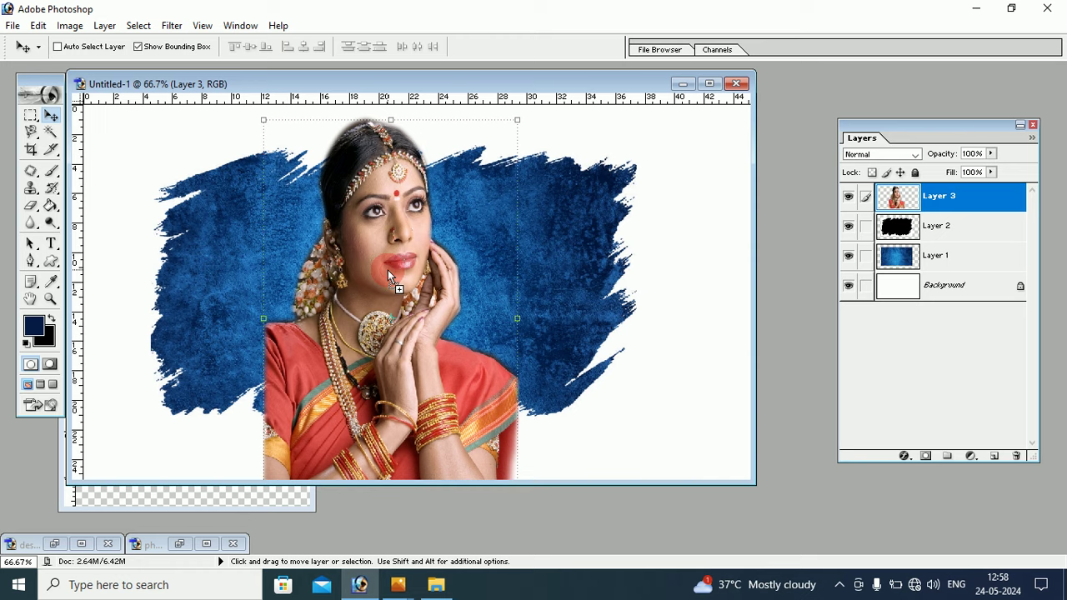
left_click_drag(260, 86, 414, 101)
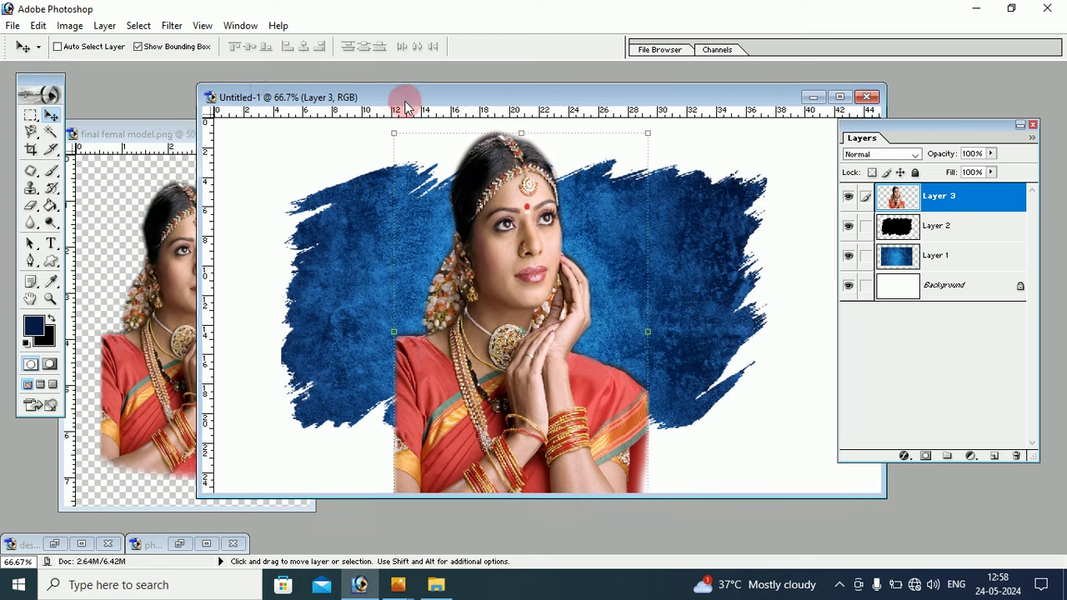
left_click(177, 135)
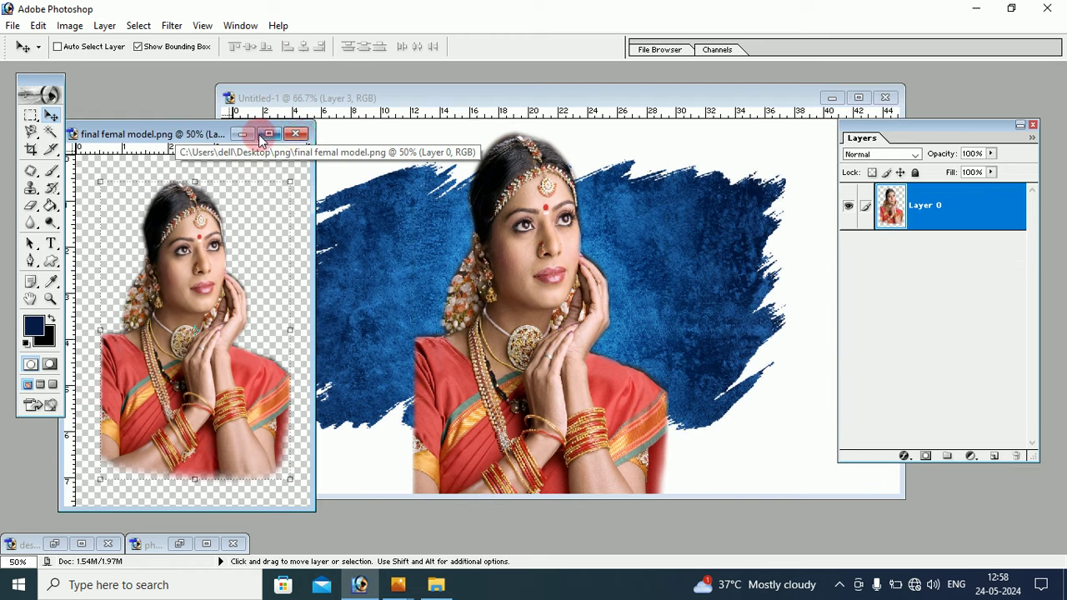
left_click(295, 133)
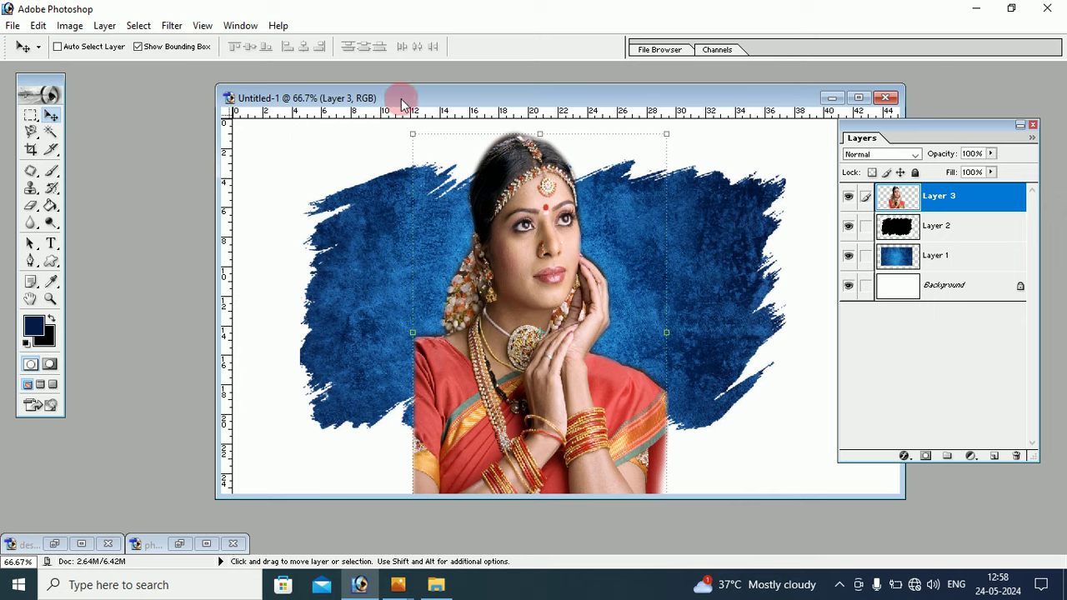
left_click_drag(405, 97, 244, 61)
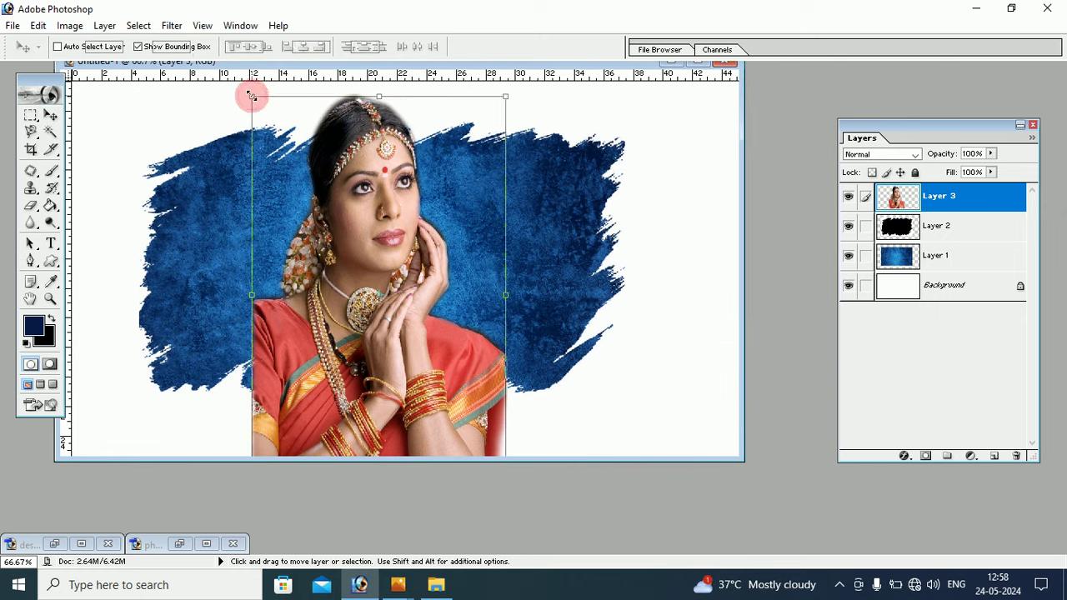
Step: Shrink the woman's photo, move it to the left, and apply the transform
left_click_drag(252, 98, 309, 242)
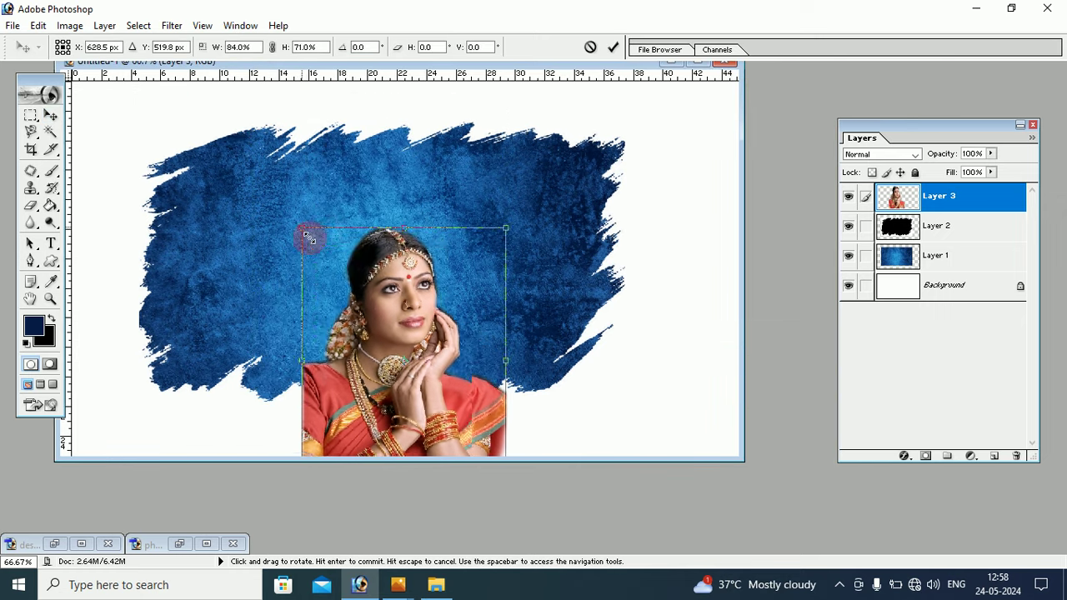
mouse_move(389, 289)
left_mouse_down()
mouse_move(304, 240)
mouse_move(256, 195)
mouse_move(249, 207)
left_mouse_up()
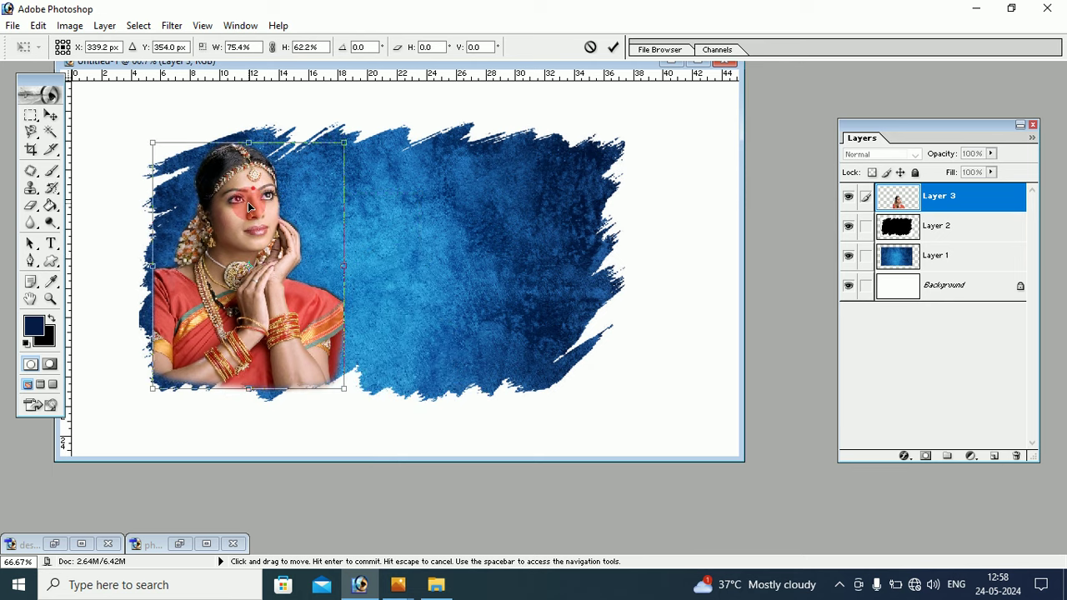
left_click_drag(344, 143, 389, 129)
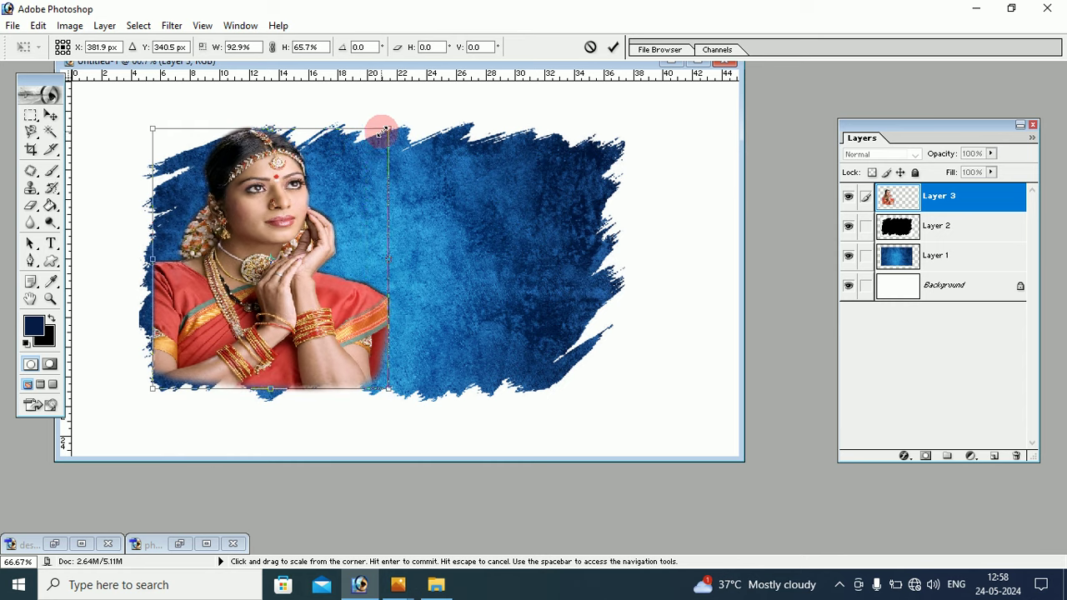
left_click(50, 119)
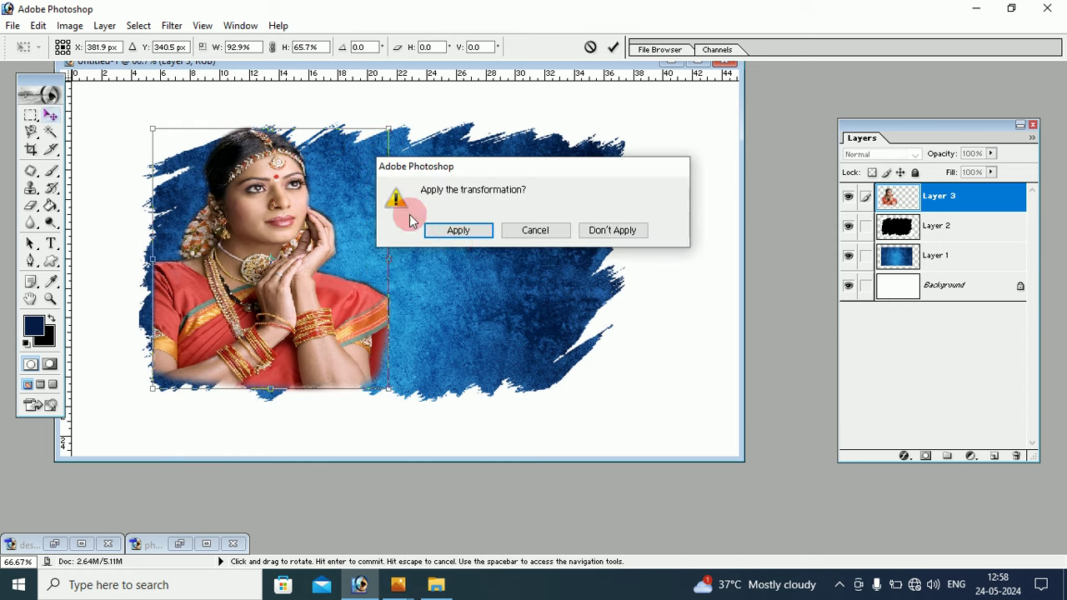
left_click(458, 230)
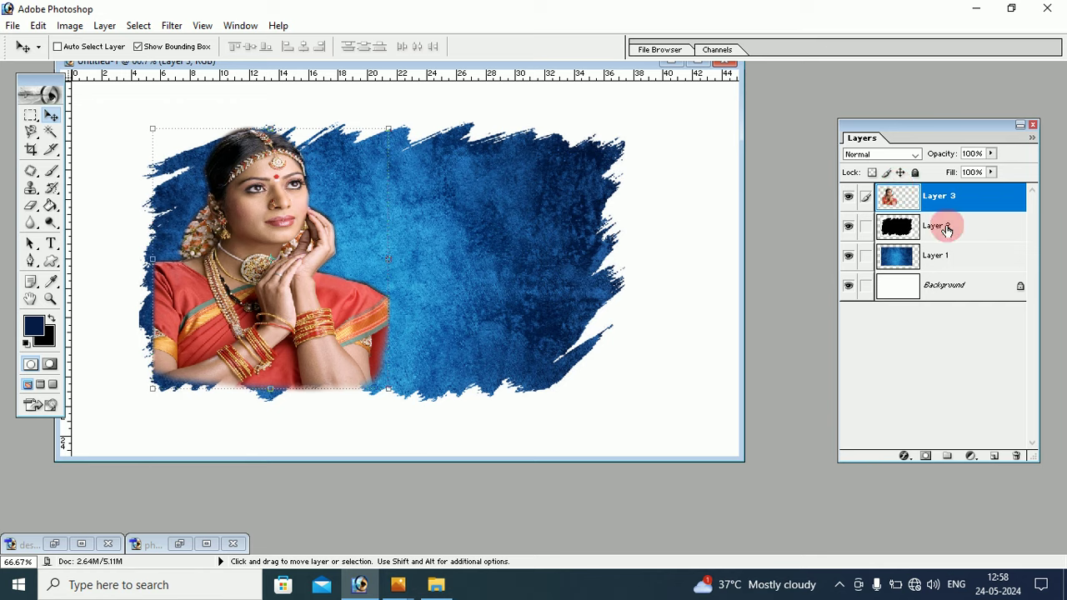
Step: Place Layer 2 above Layer 3, then slightly enlarge the portrait and nudge it left
left_click_drag(946, 230, 950, 194)
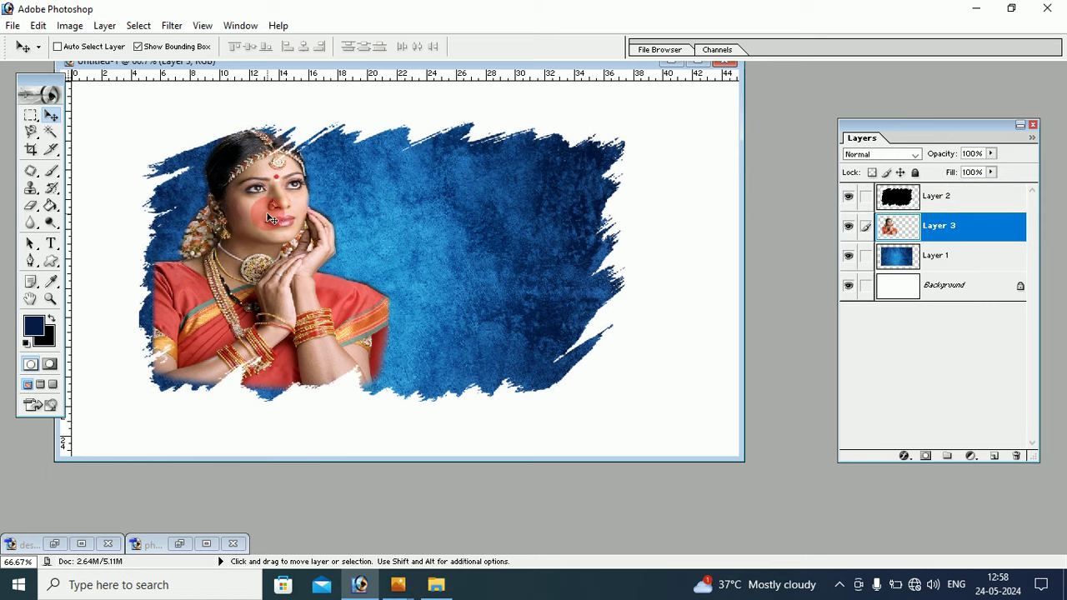
left_click_drag(267, 218, 263, 220)
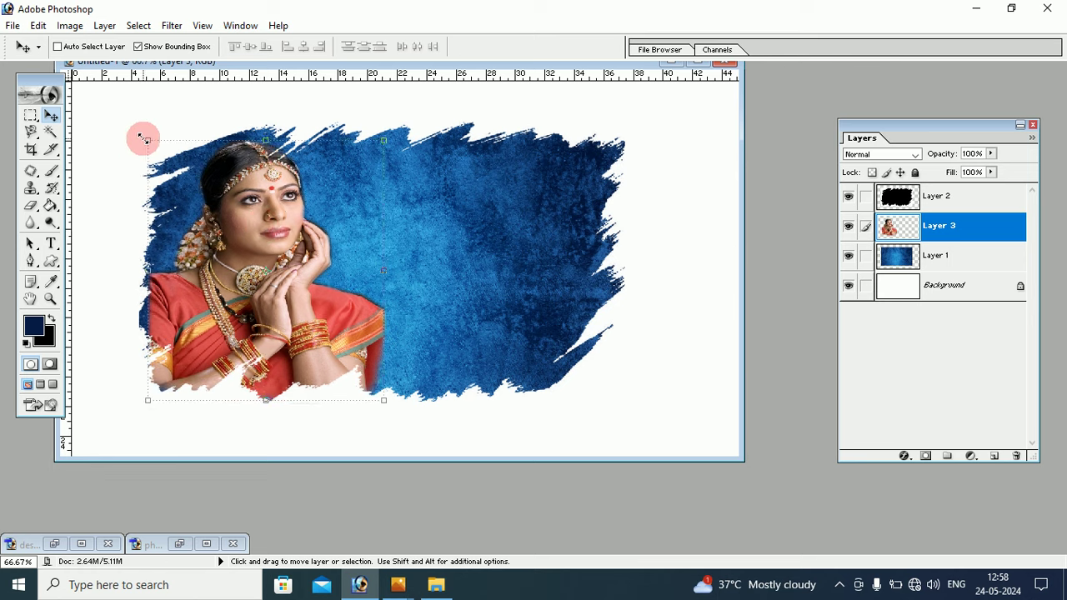
left_click_drag(145, 140, 135, 123)
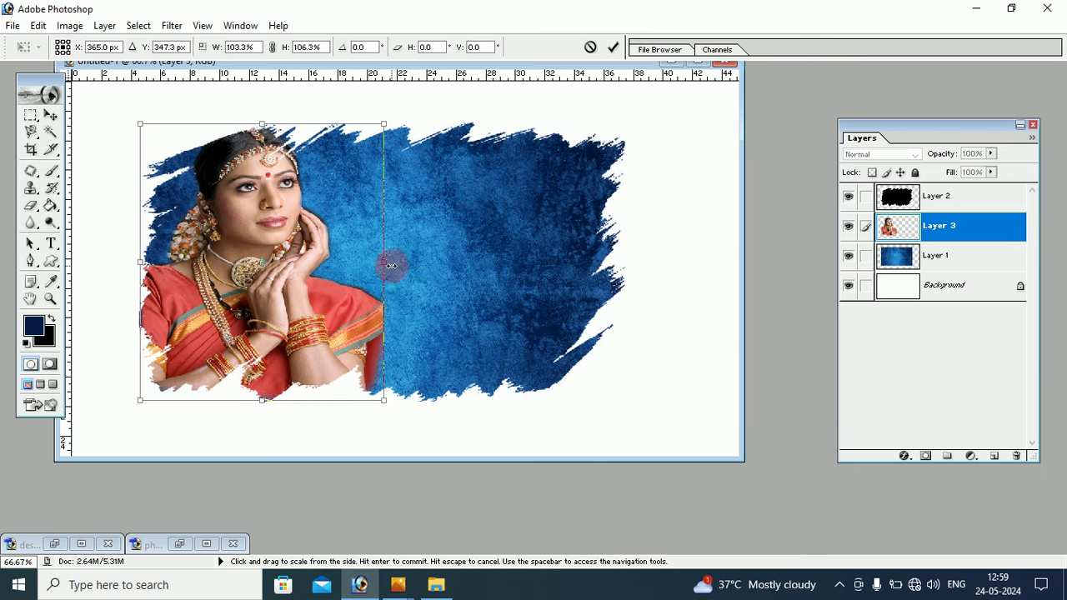
left_click_drag(389, 265, 396, 265)
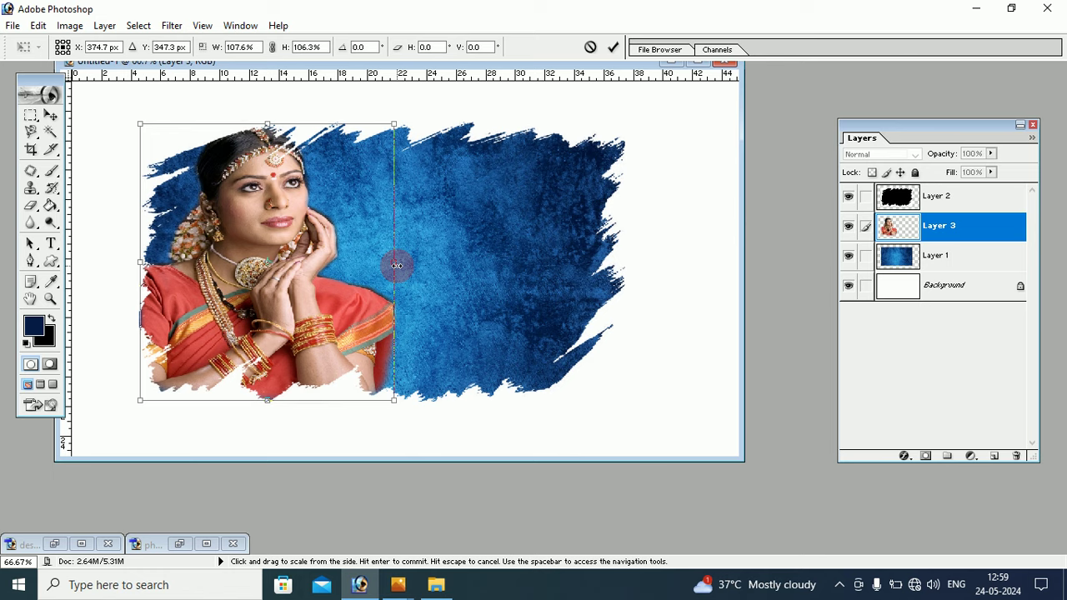
left_click_drag(334, 337, 335, 338)
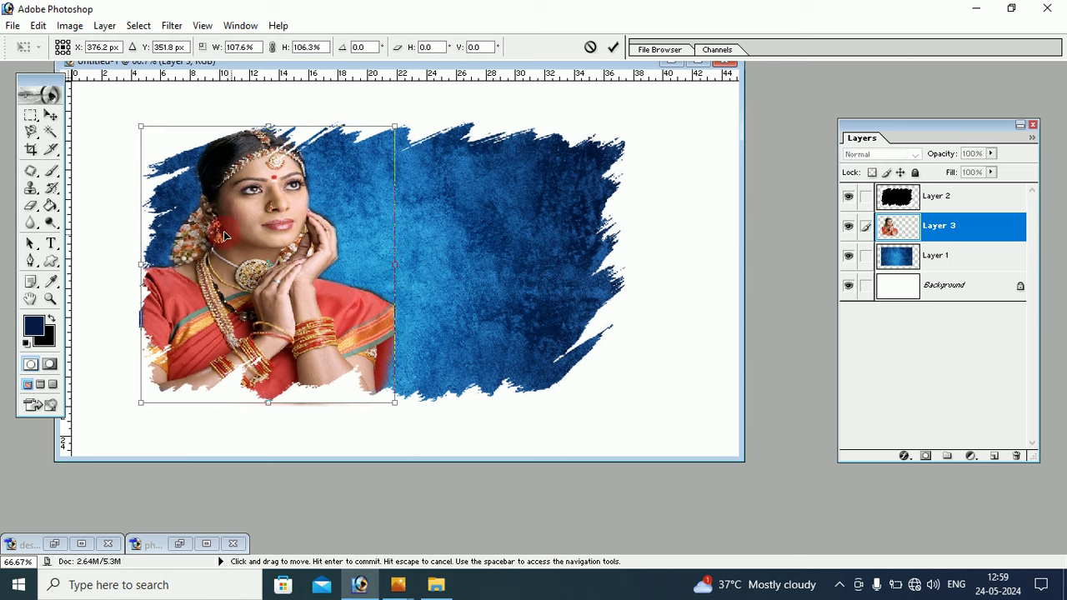
left_click(51, 114)
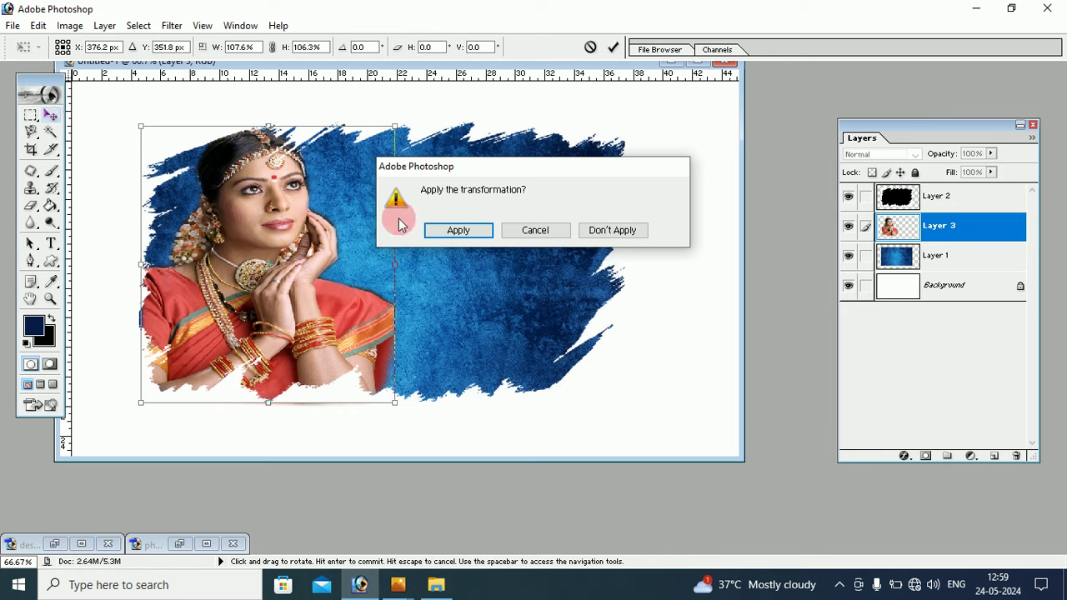
left_click(455, 230)
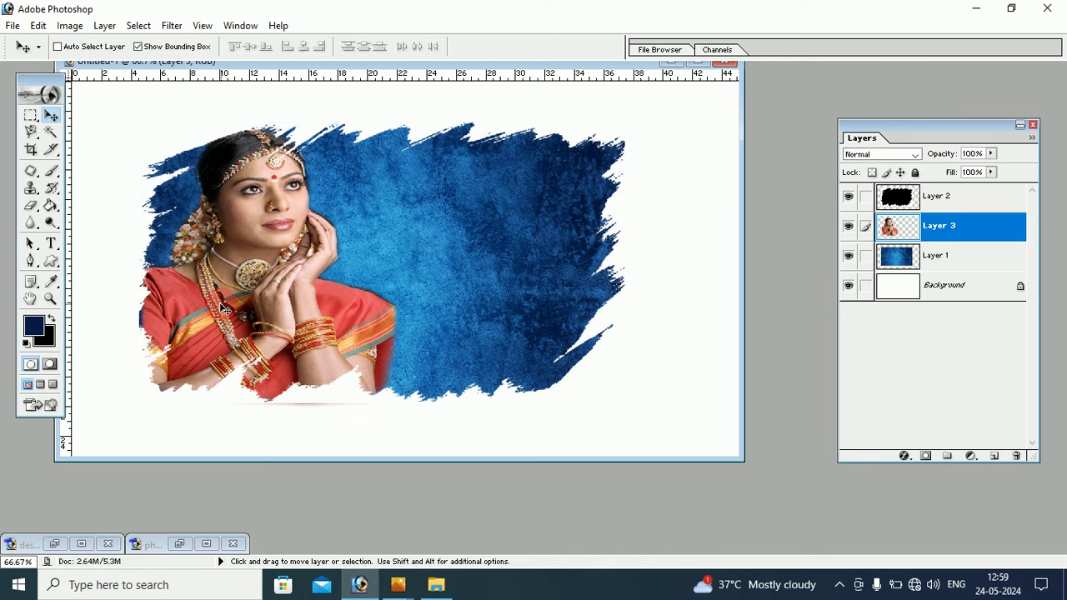
key("Left")
key("Left")
key("Left")
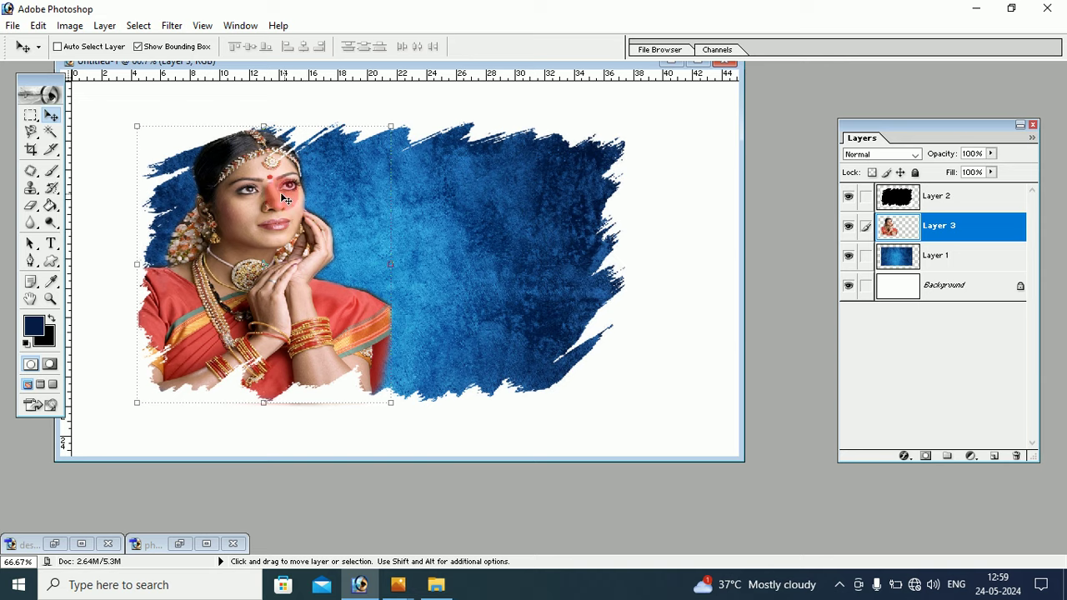
Step: With Layer 2 selected, open lens-flare-0000611.jpg in its own window
left_click(924, 207)
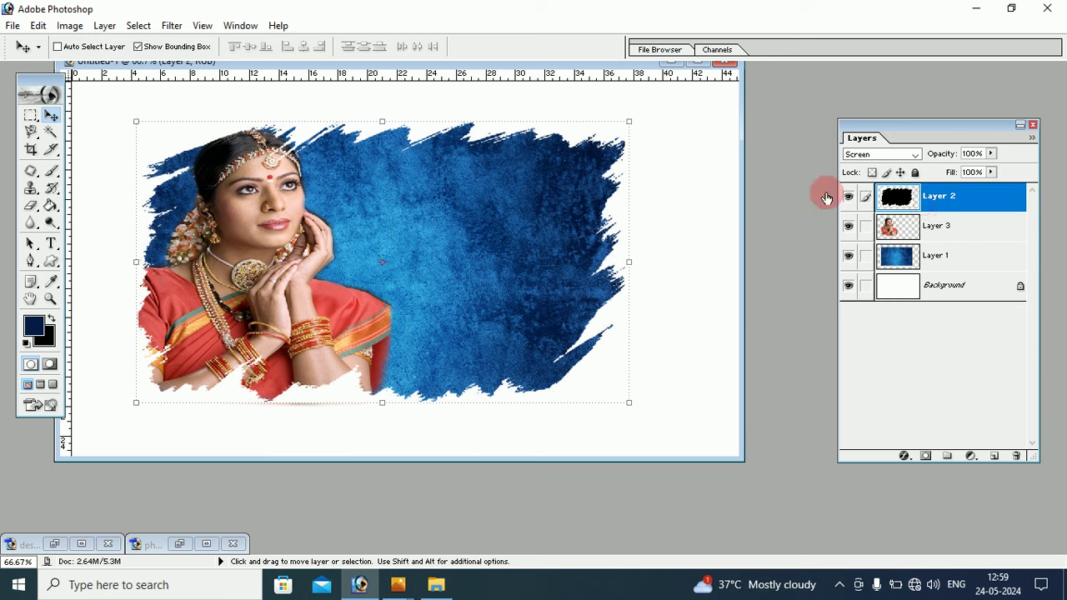
left_click(10, 26)
left_click(38, 61)
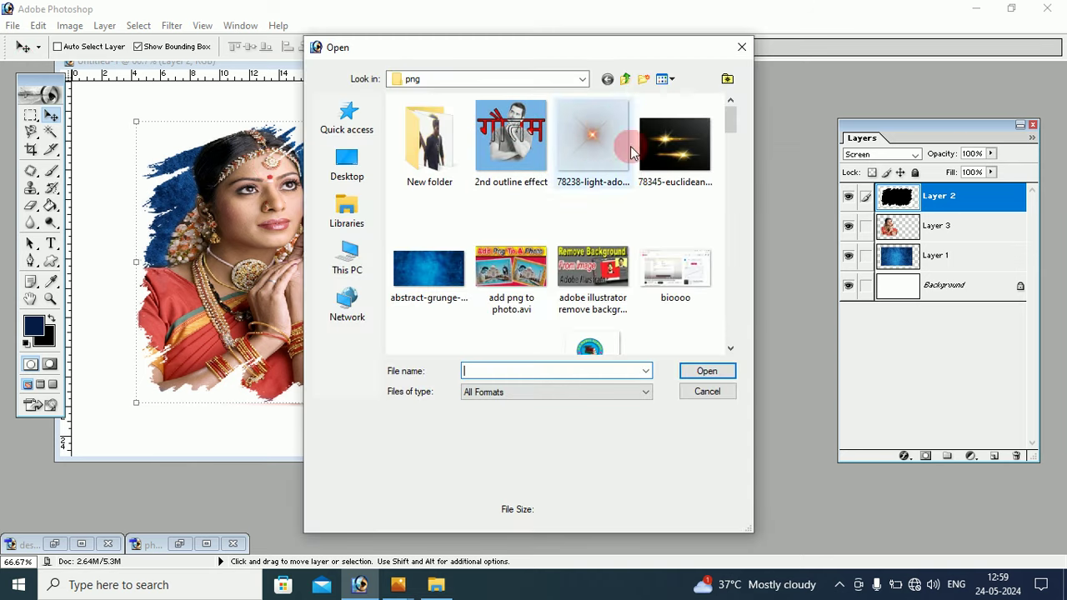
mouse_move(733, 125)
left_mouse_down()
mouse_move(729, 222)
mouse_move(729, 209)
left_mouse_up()
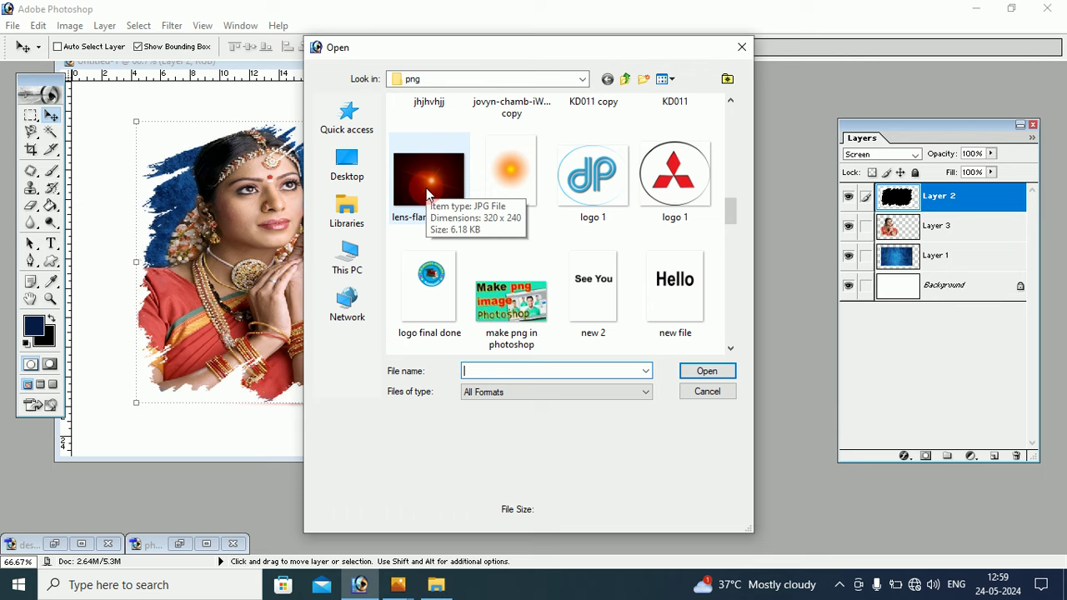
left_click(416, 237)
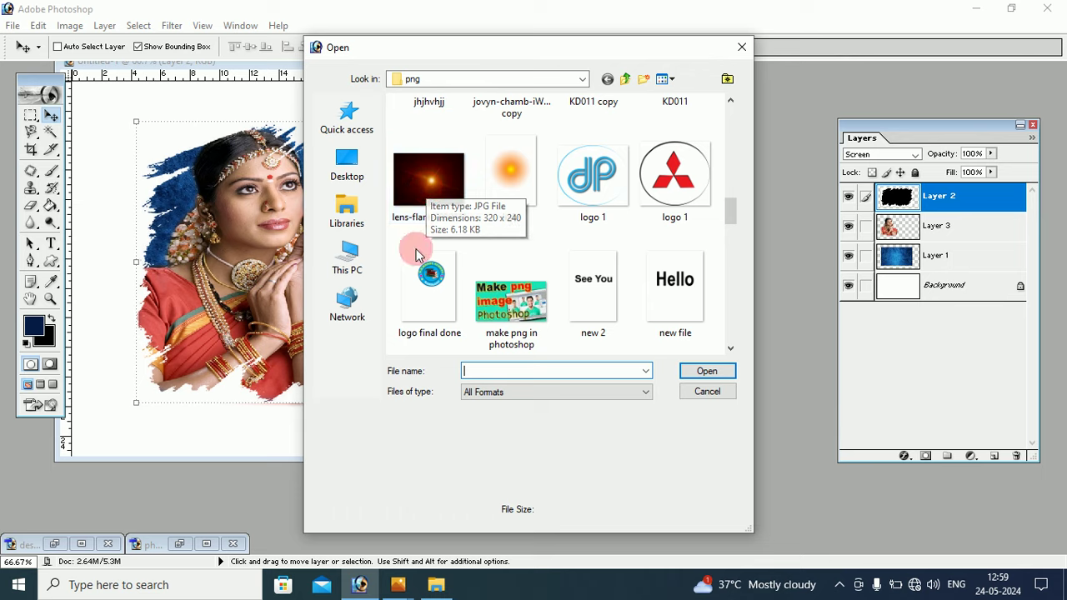
left_click(434, 195)
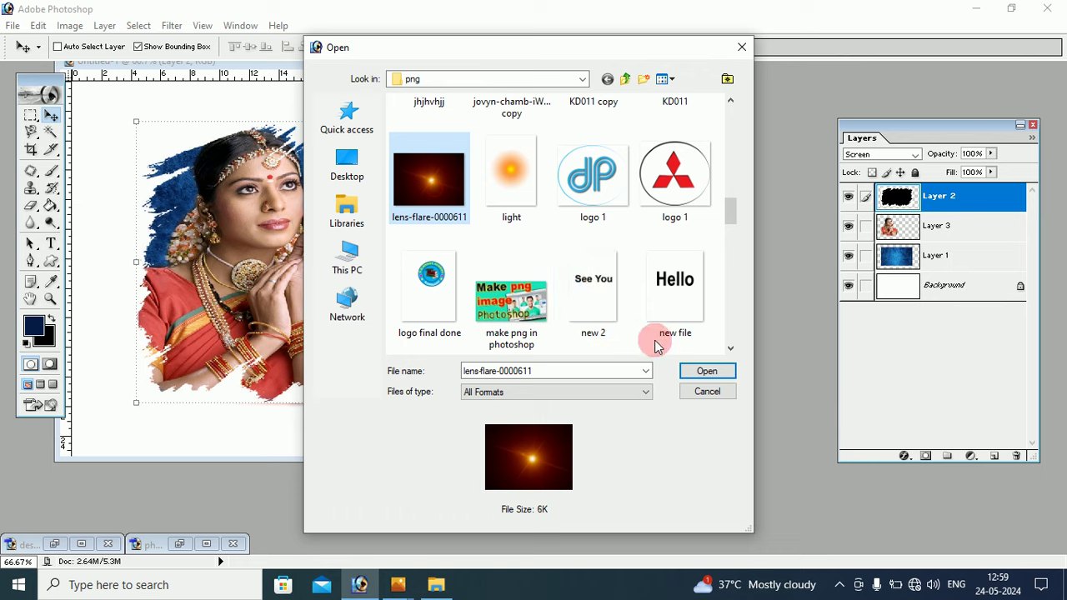
left_click(705, 371)
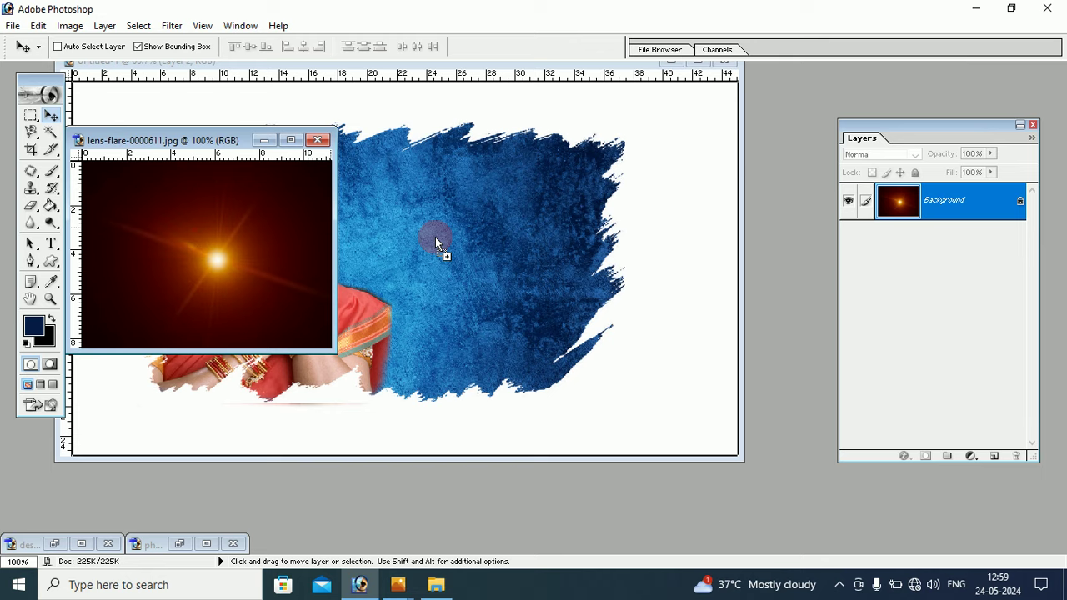
Step: Copy the lens flare onto the poster as Layer 4 and close the flare document
left_click_drag(198, 233, 435, 237)
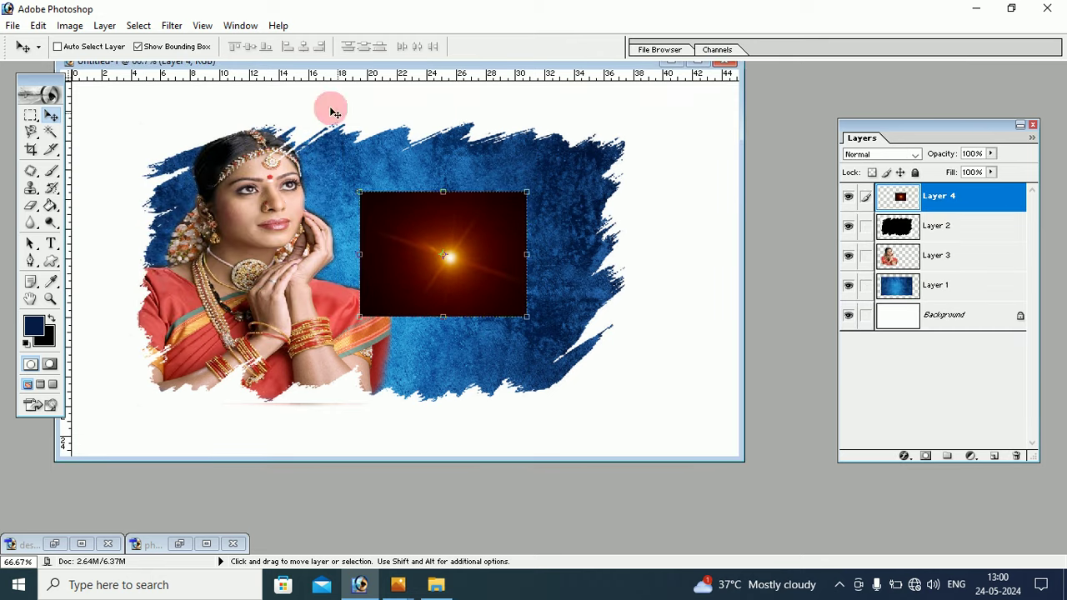
left_click_drag(309, 62, 400, 126)
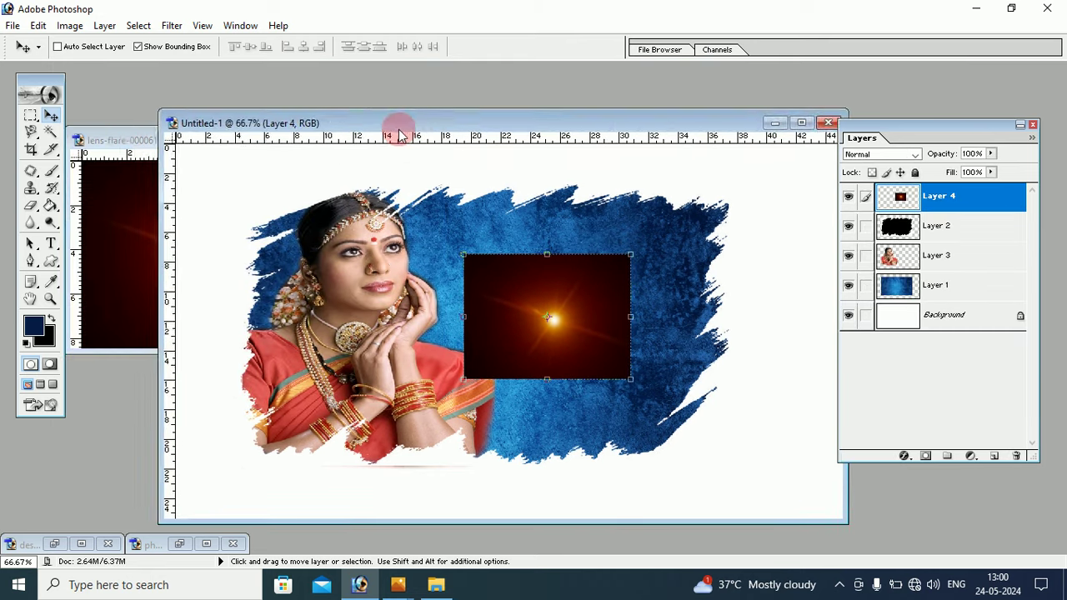
left_click(136, 138)
left_click(319, 140)
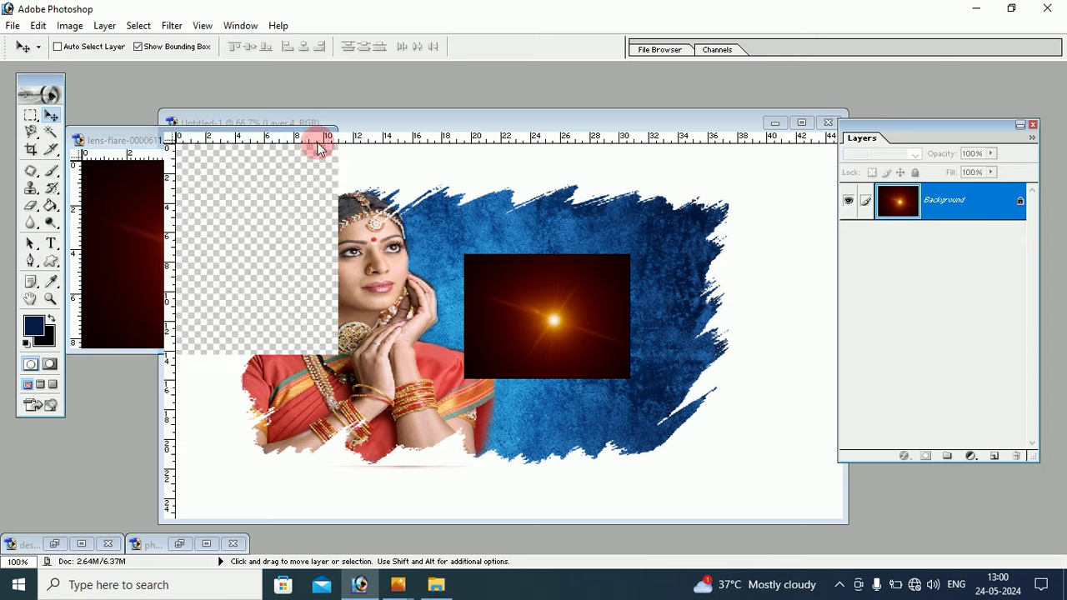
left_click_drag(380, 124, 303, 68)
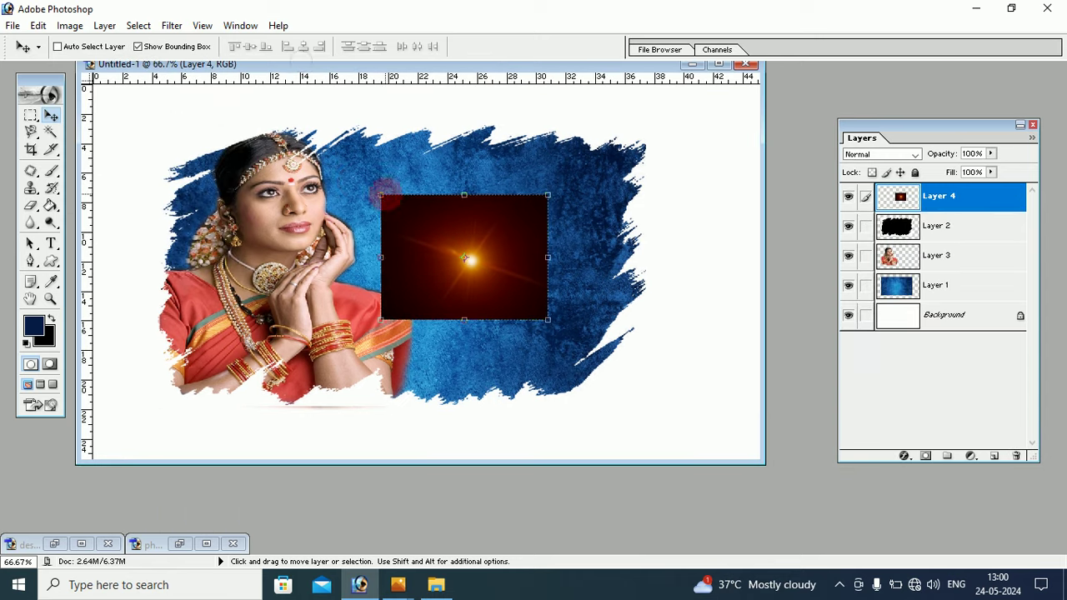
Step: Scale the flare layer to about 166% by 185% over the poster centre and apply
left_click_drag(382, 195, 293, 153)
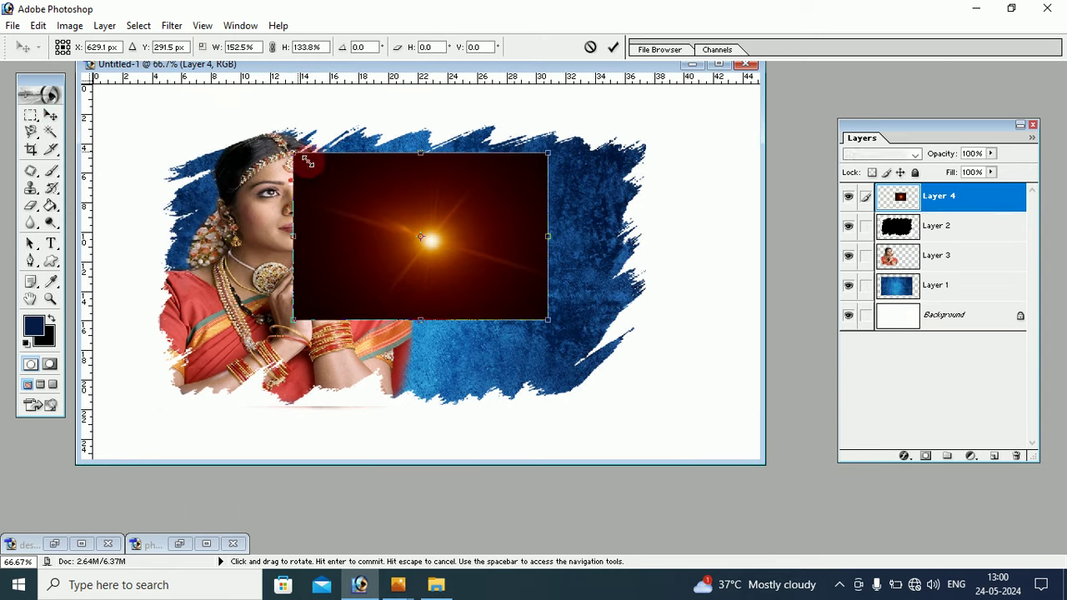
left_click_drag(548, 320, 564, 372)
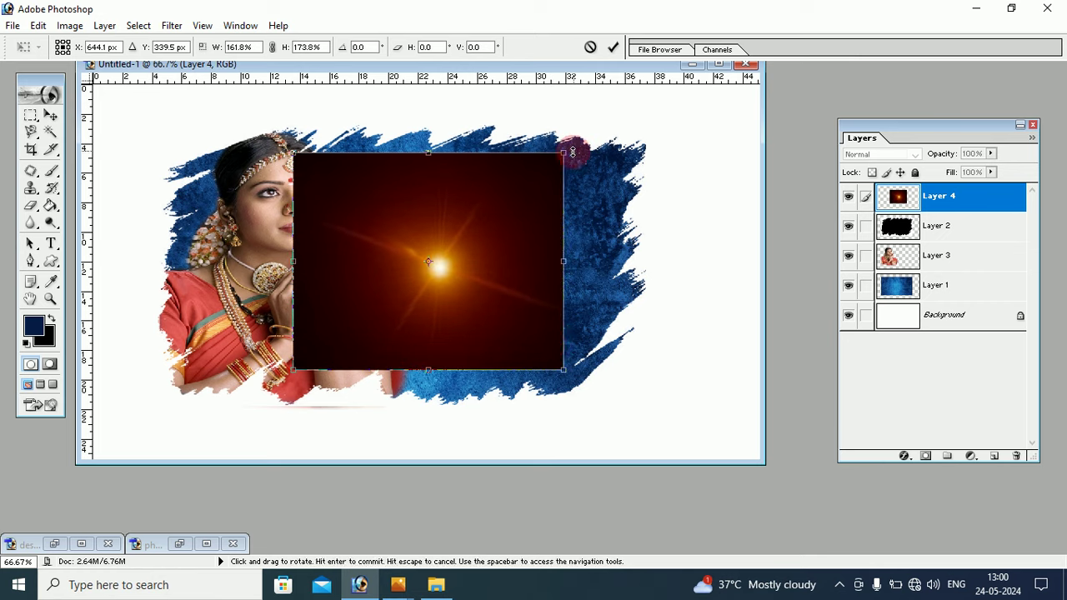
left_click_drag(564, 154, 573, 150)
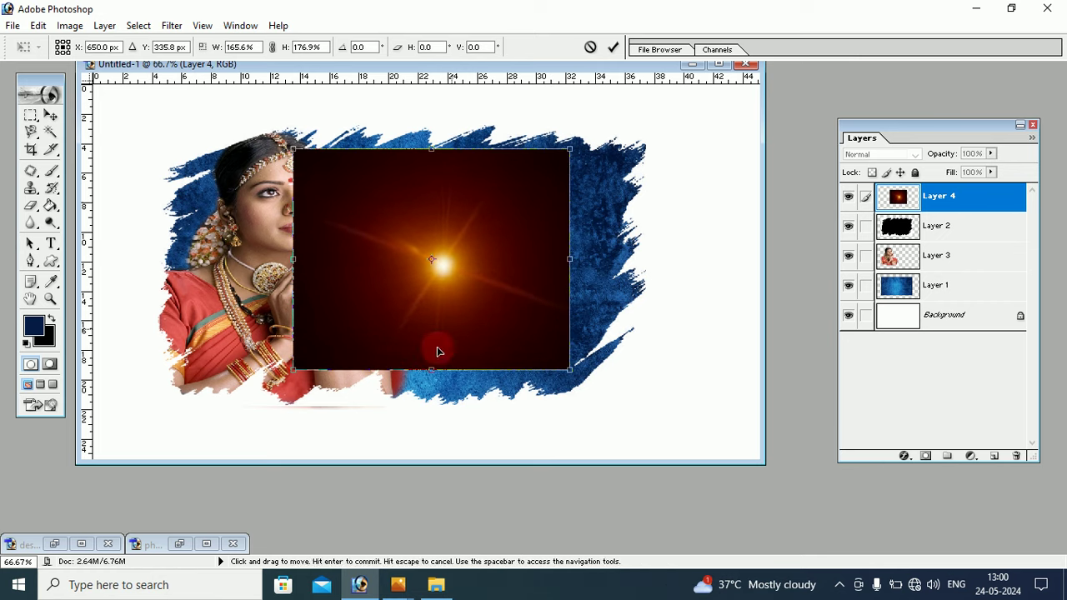
left_click_drag(432, 370, 432, 381)
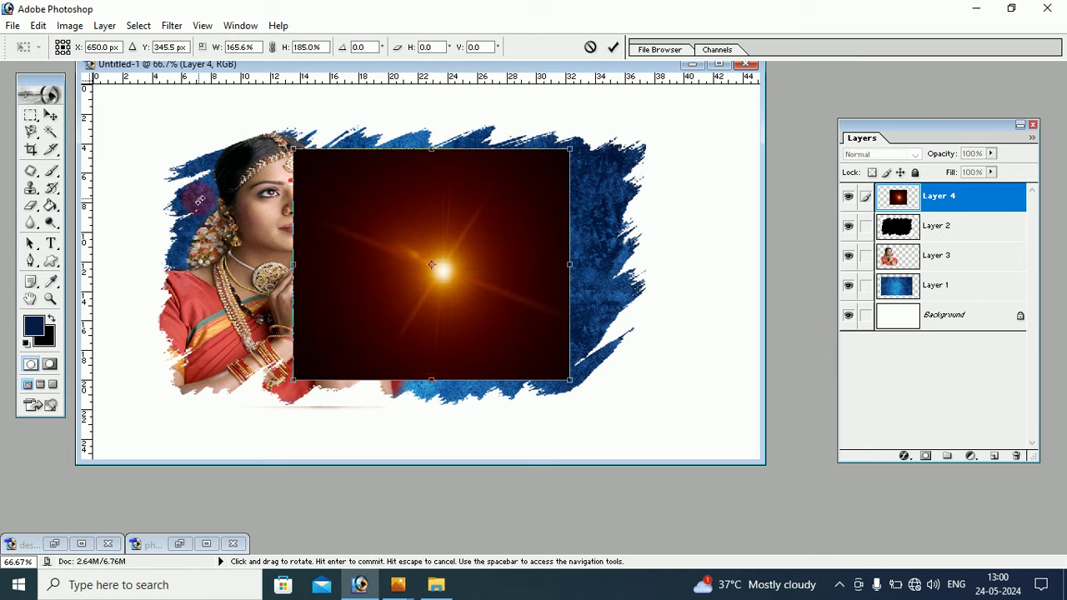
left_click(55, 120)
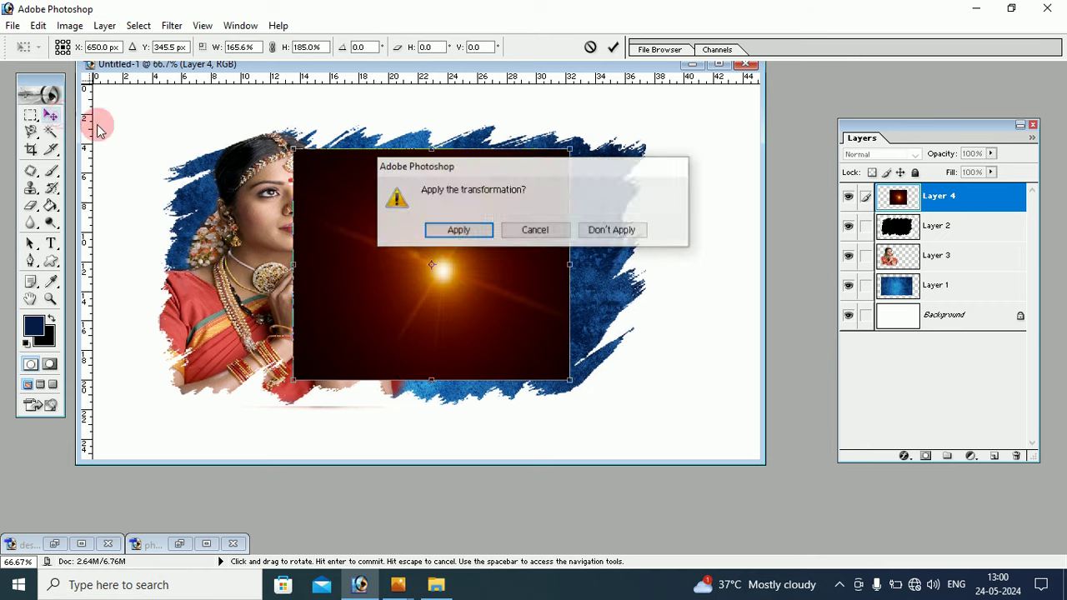
left_click(453, 233)
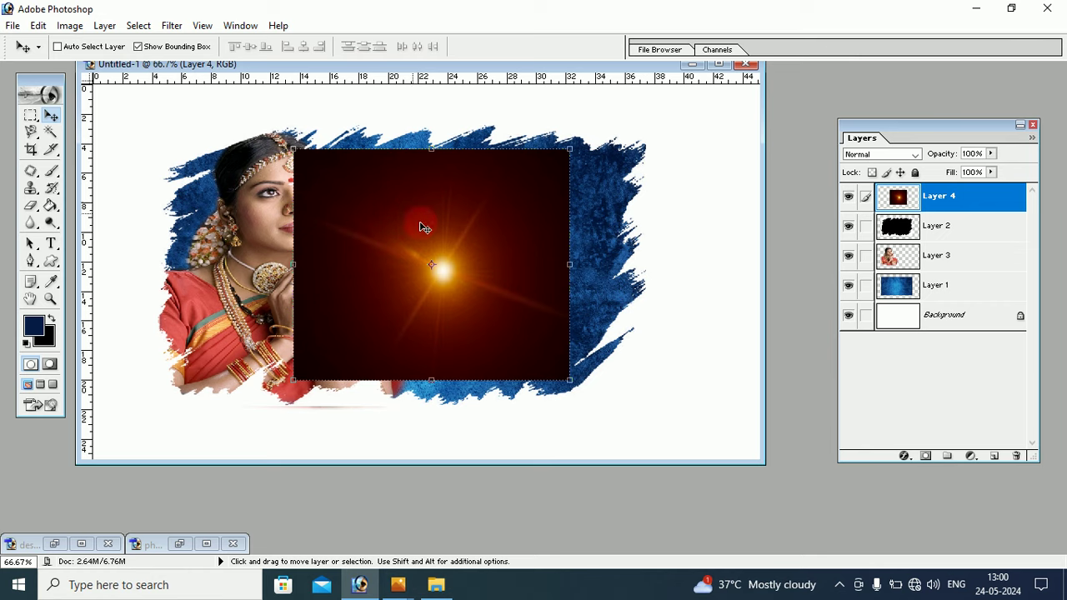
Step: Change Layer 4's blend mode from Normal to Screen
left_click(916, 155)
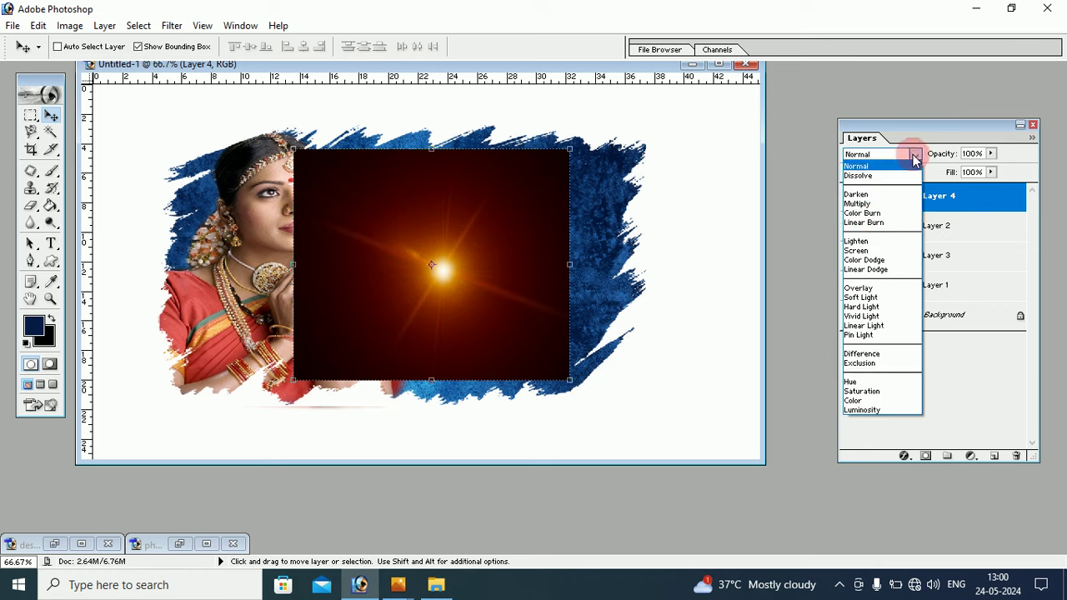
left_click(866, 250)
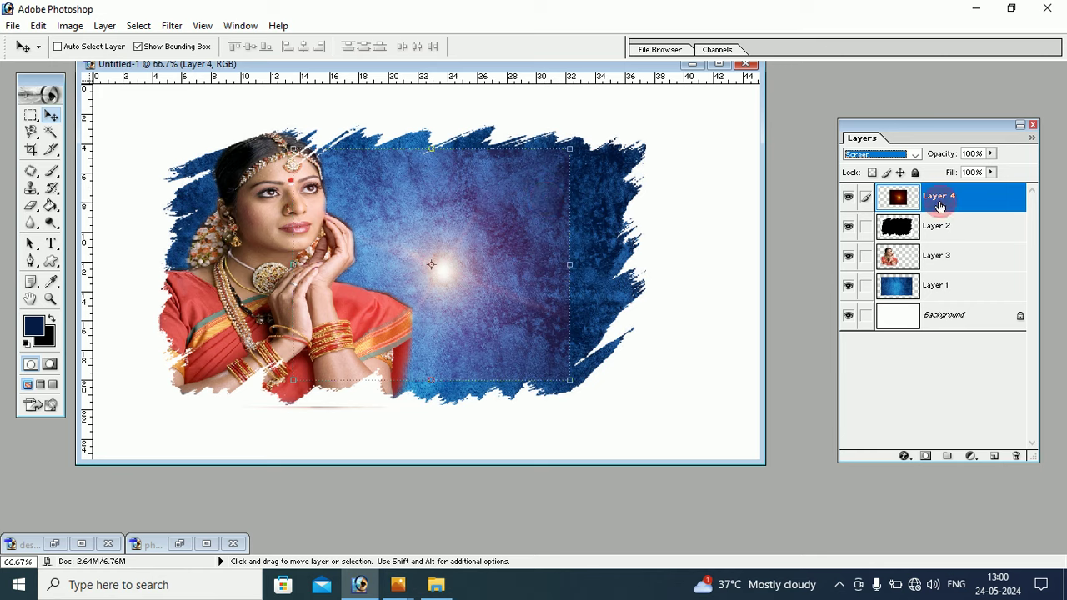
Step: Add a layer mask to Layer 4 and paint its upper edges black with a soft 300 px brush
left_click(927, 458)
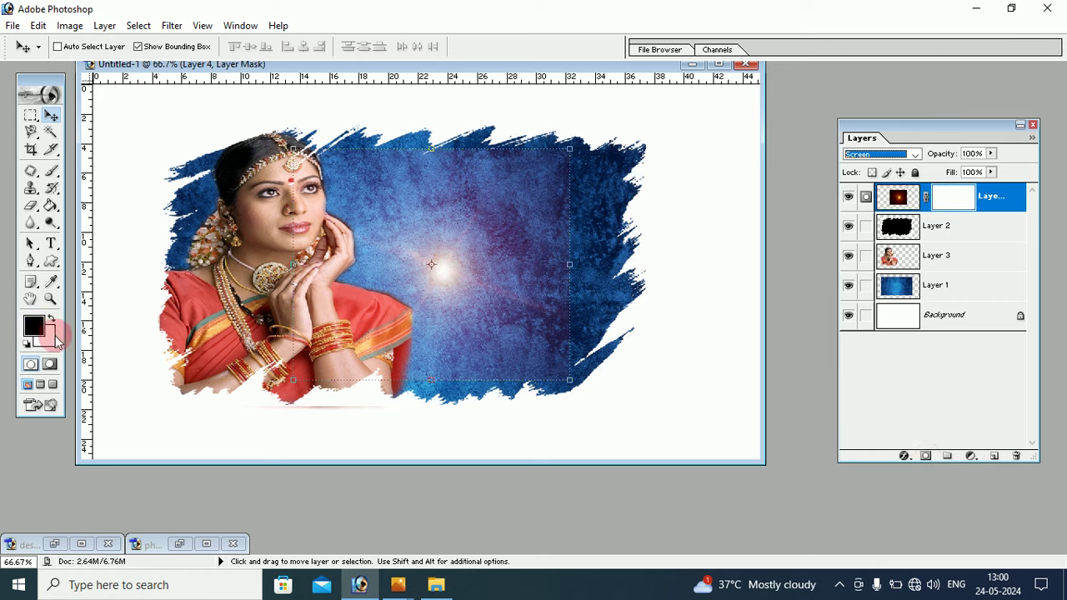
left_click(51, 172)
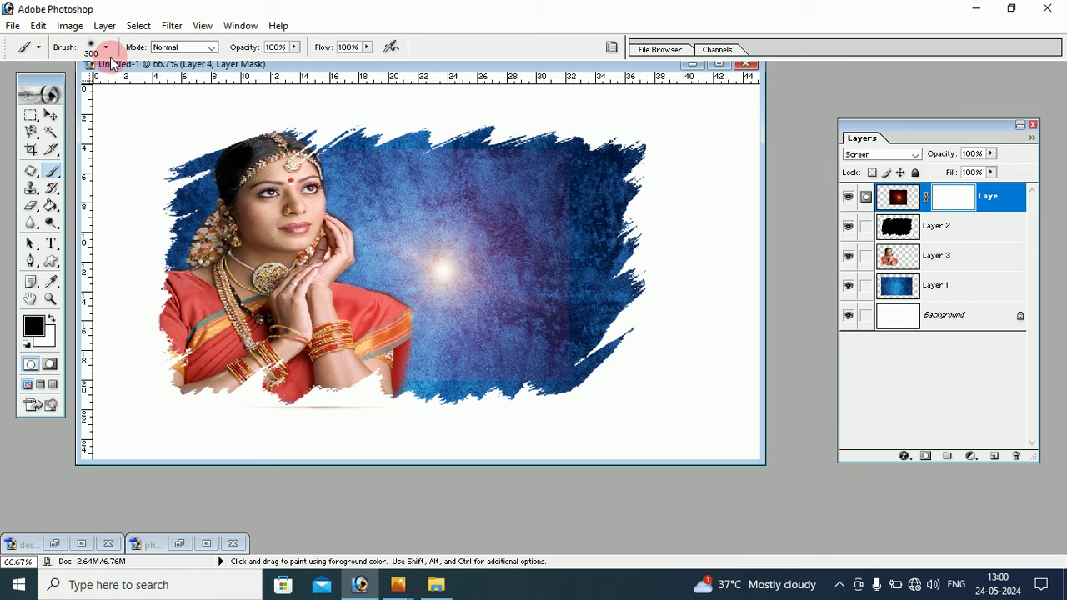
left_click(106, 47)
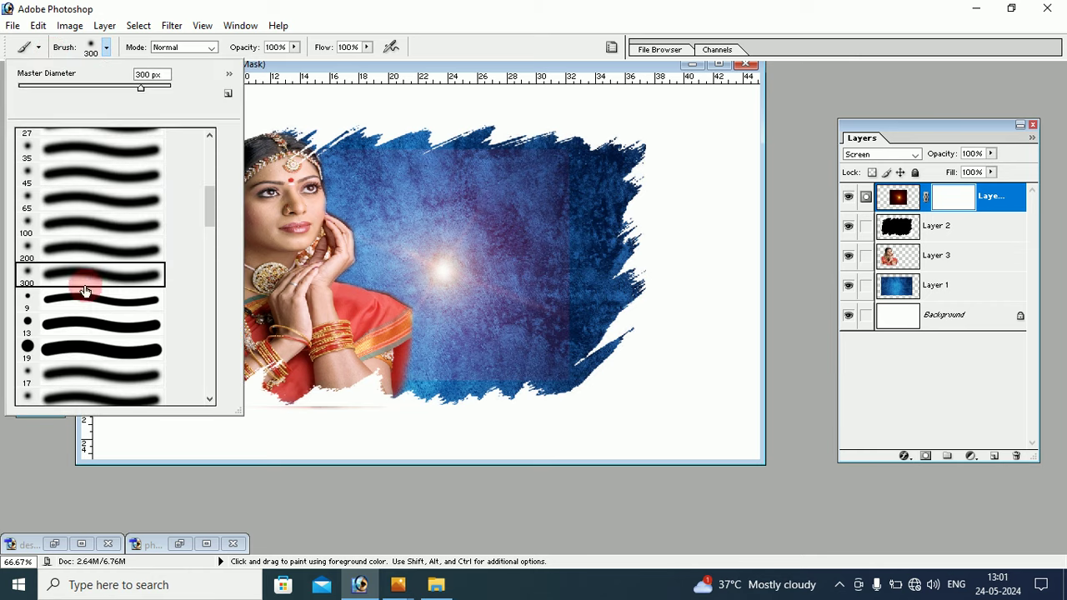
left_click(322, 64)
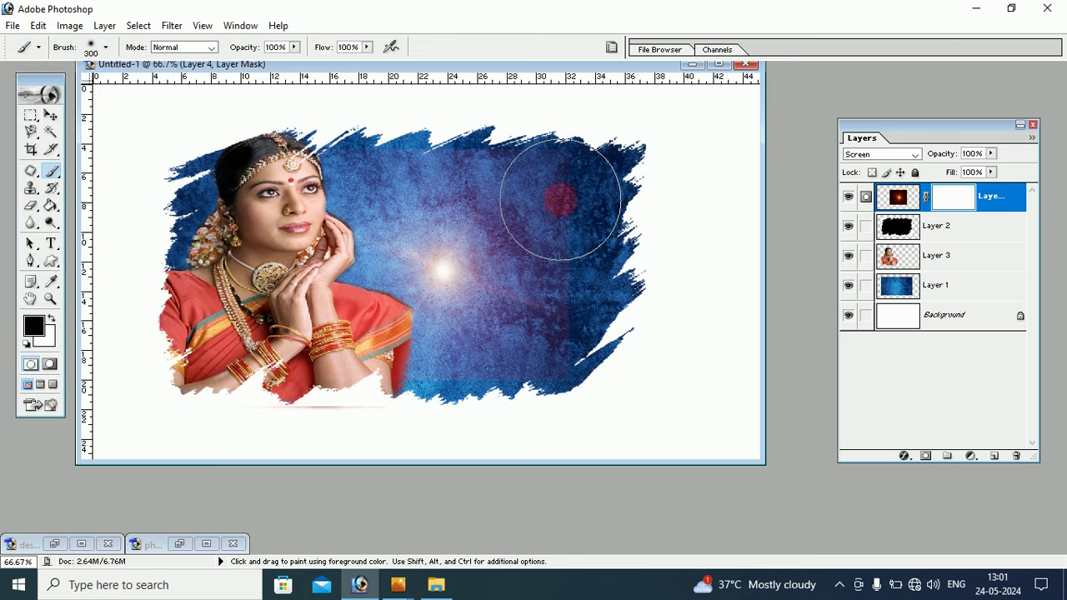
mouse_move(430, 157)
left_mouse_down()
mouse_move(585, 200)
mouse_move(411, 393)
mouse_move(396, 119)
left_mouse_up()
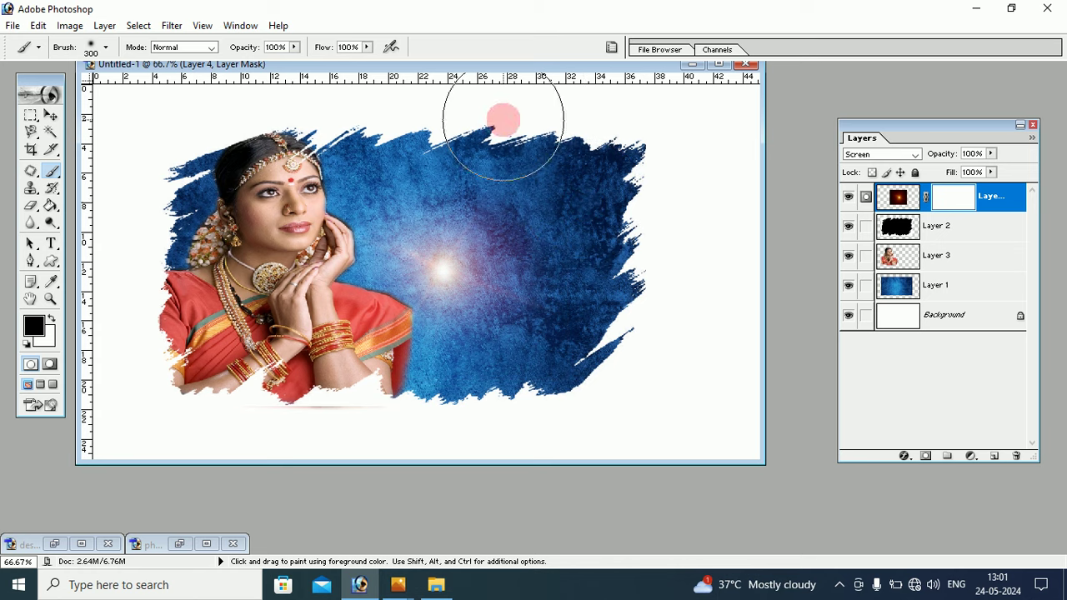
left_click_drag(396, 119, 90, 121)
key("v")
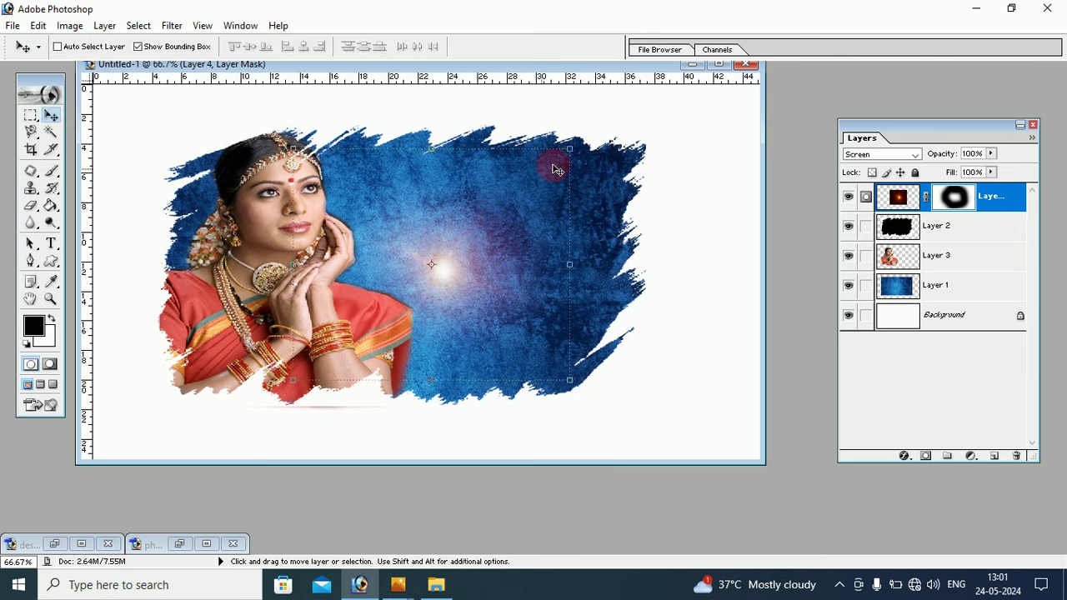
Step: Scale the masked flare layer up slightly and apply the transform
left_click_drag(569, 149, 592, 129)
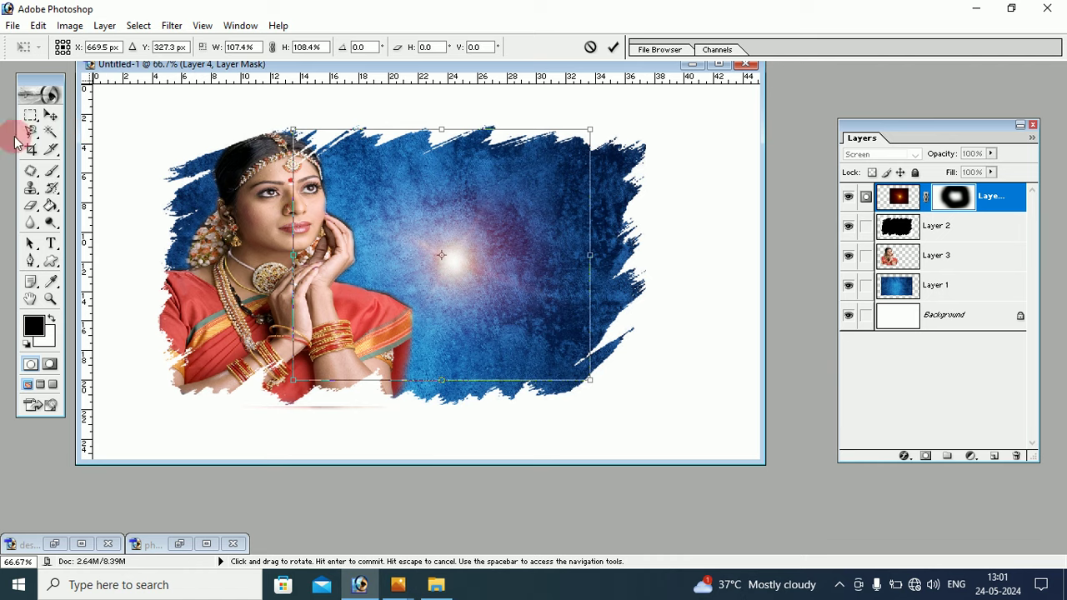
left_click(50, 117)
left_click(455, 228)
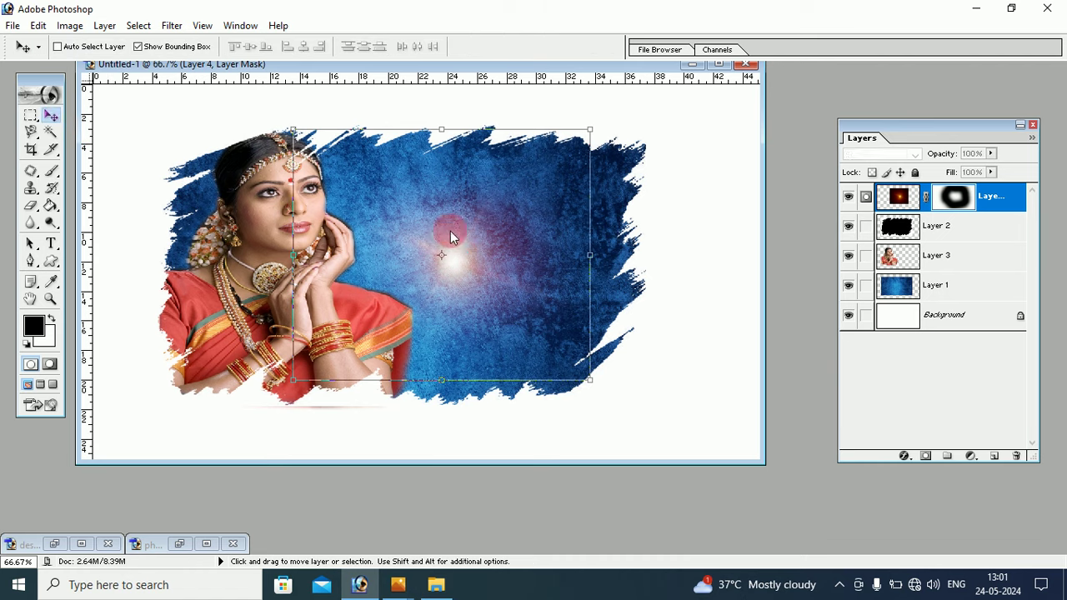
Step: Duplicate the flare layer twice, creating Layer 4 copy and Layer 4 copy 2
left_click(895, 206)
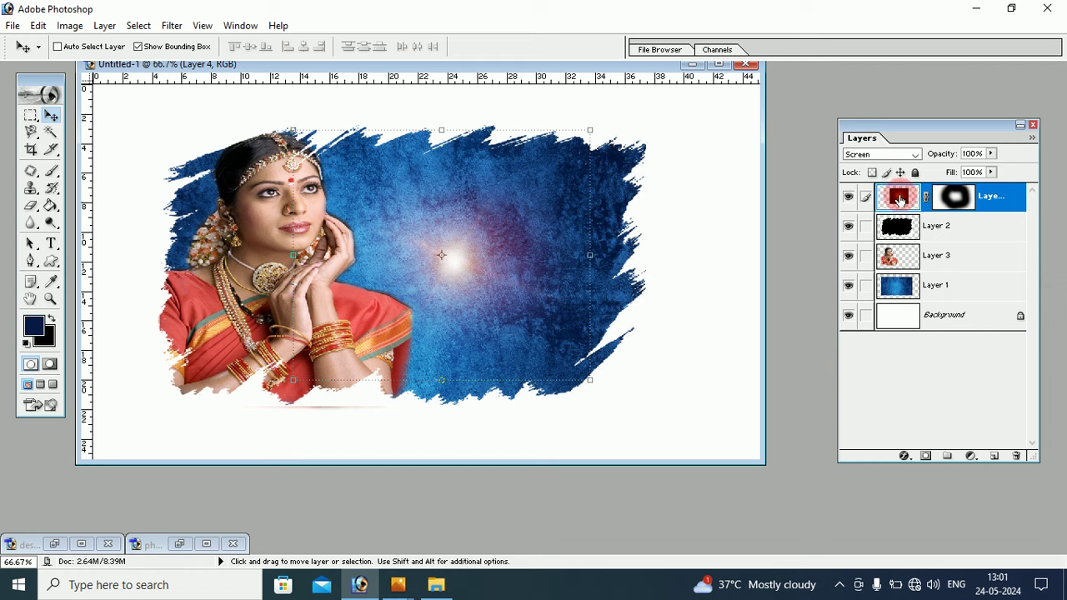
left_click_drag(899, 200, 995, 455)
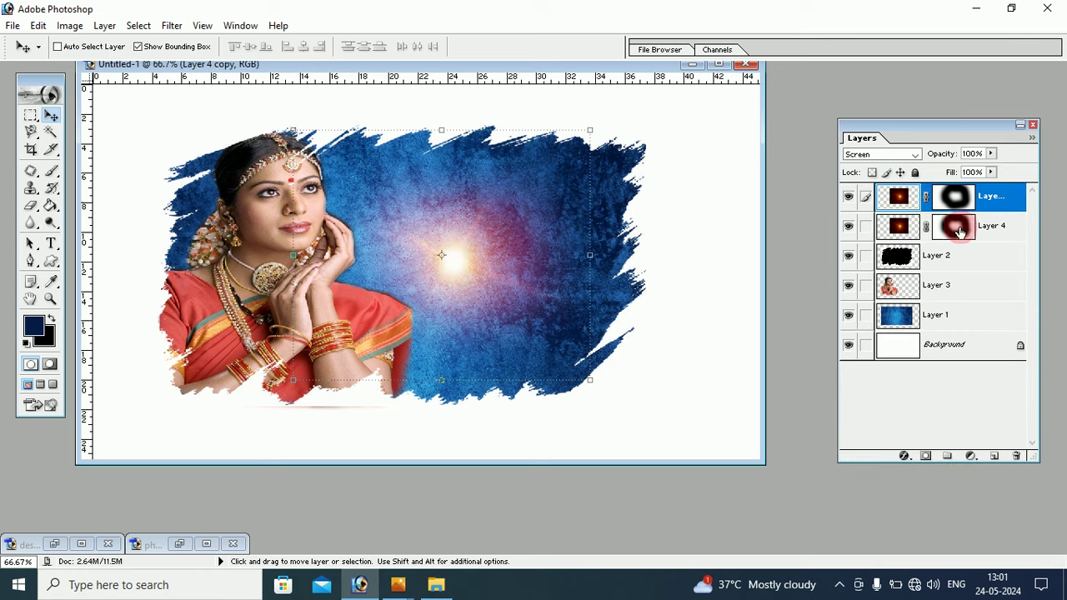
left_click_drag(931, 207, 940, 207)
mouse_move(470, 240)
left_mouse_down()
mouse_move(480, 252)
mouse_move(613, 240)
left_mouse_up()
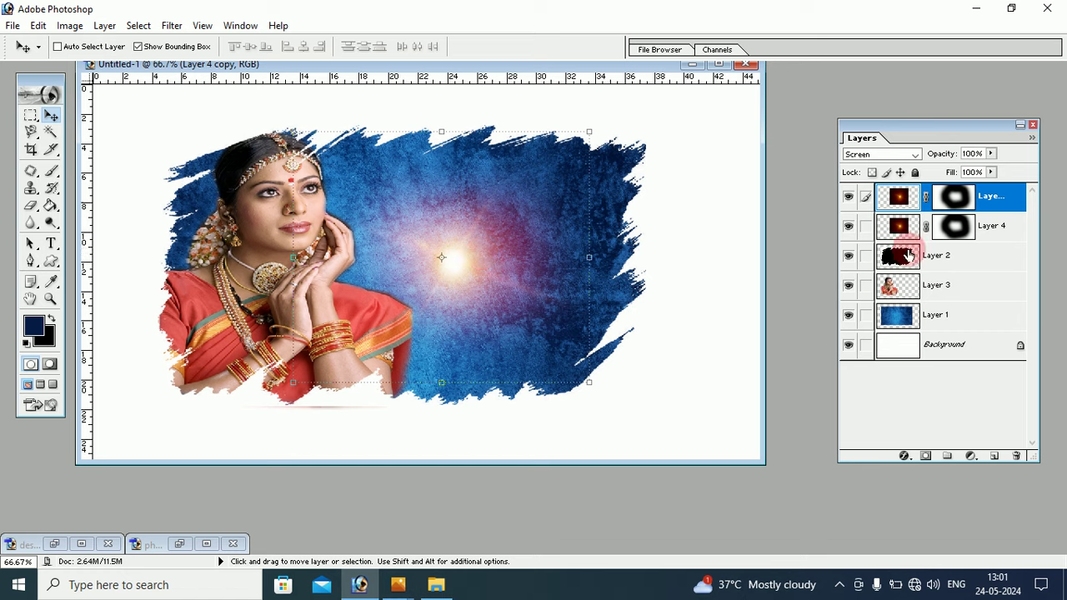
mouse_move(897, 190)
left_mouse_down()
mouse_move(961, 281)
mouse_move(995, 457)
left_mouse_up()
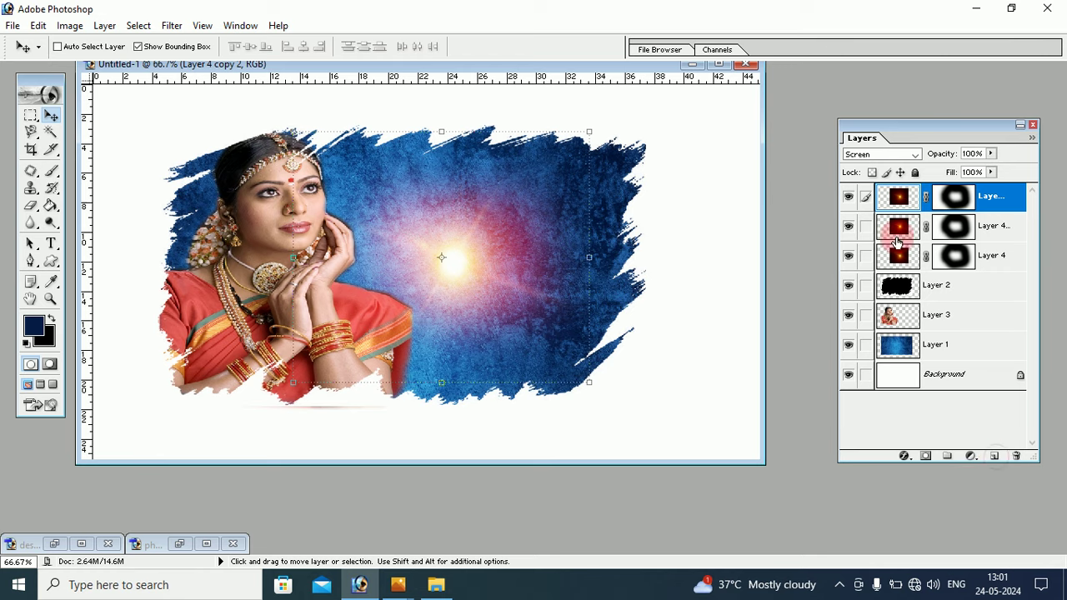
Step: Move Layer 4 copy 2 near the woman's head, enlarge it slightly and apply
mouse_move(431, 240)
left_mouse_down()
mouse_move(309, 157)
mouse_move(204, 182)
mouse_move(199, 170)
mouse_move(194, 146)
mouse_move(267, 124)
mouse_move(317, 128)
mouse_move(300, 120)
mouse_move(311, 142)
mouse_move(310, 131)
left_mouse_up()
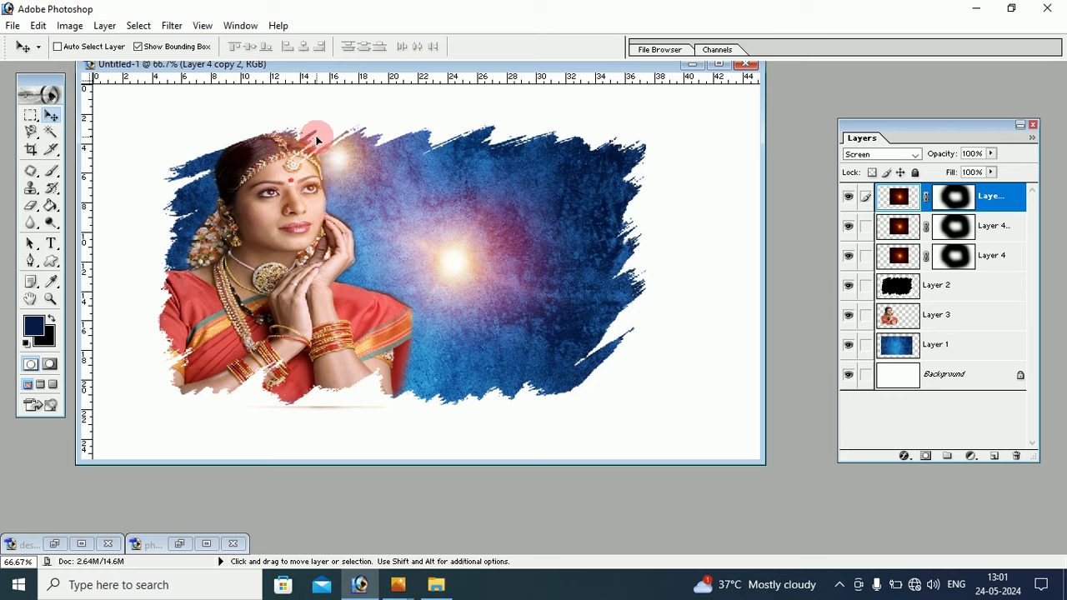
left_click_drag(475, 275, 477, 304)
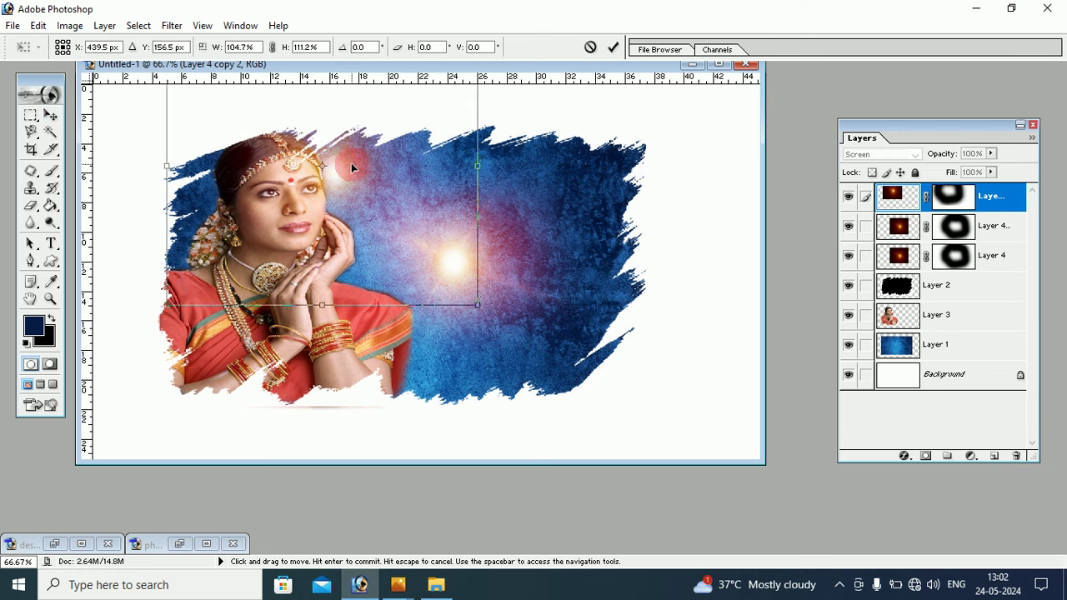
left_click_drag(351, 162, 351, 155)
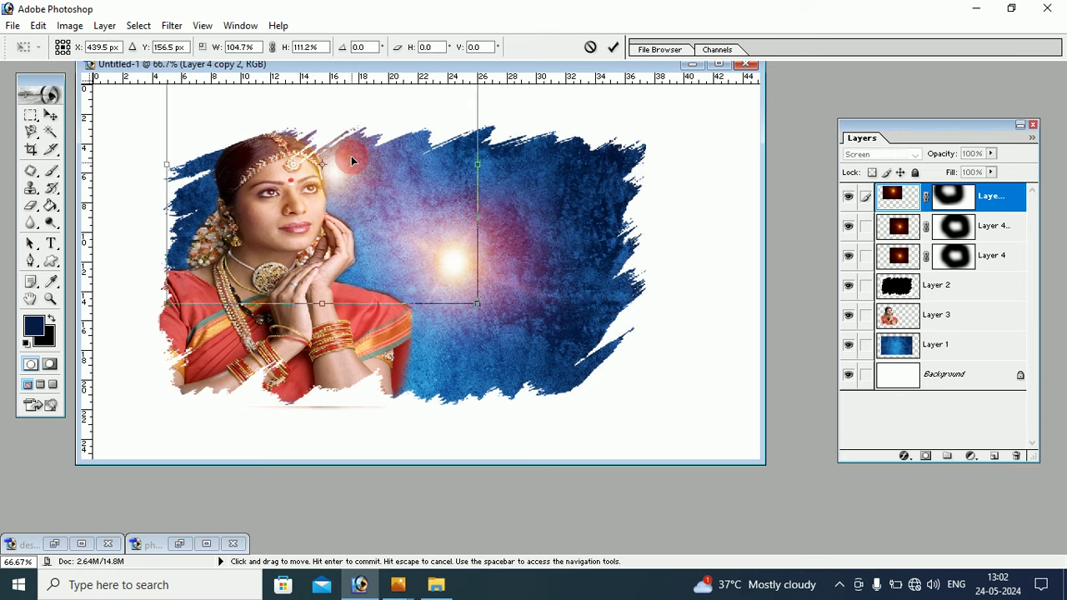
left_click(50, 115)
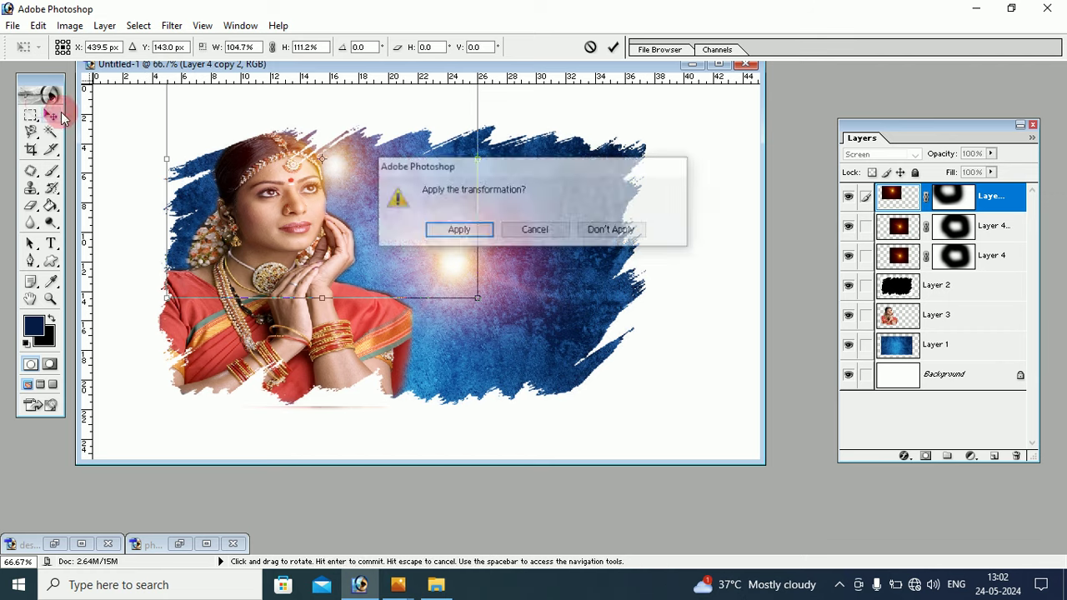
left_click(457, 230)
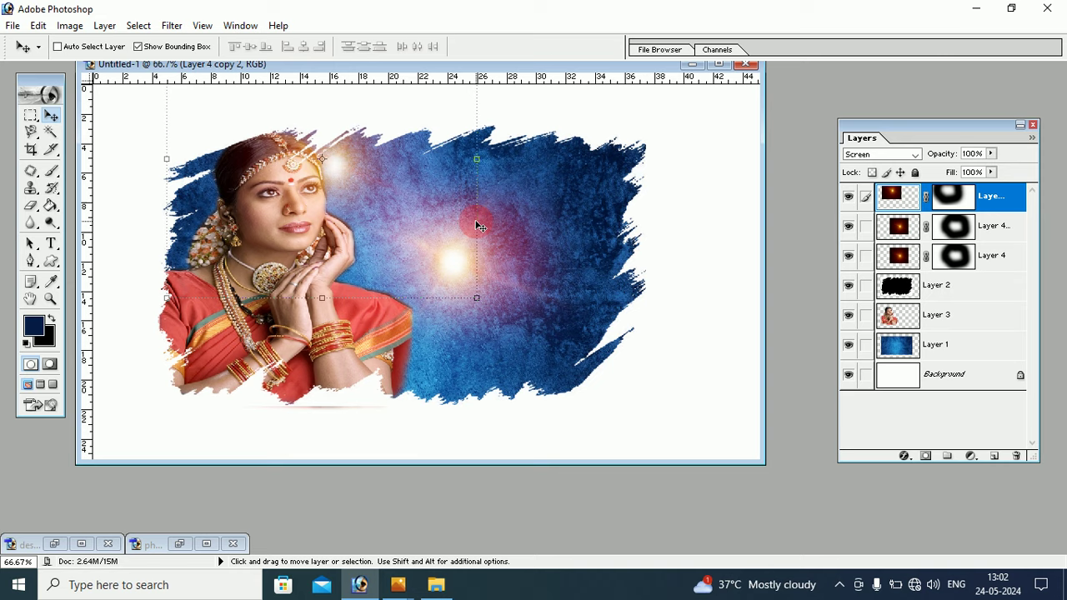
left_click_drag(477, 225, 524, 221)
Step: Try positions for Layer 4 copy's flare, settling it back in the blue area
left_click(847, 225)
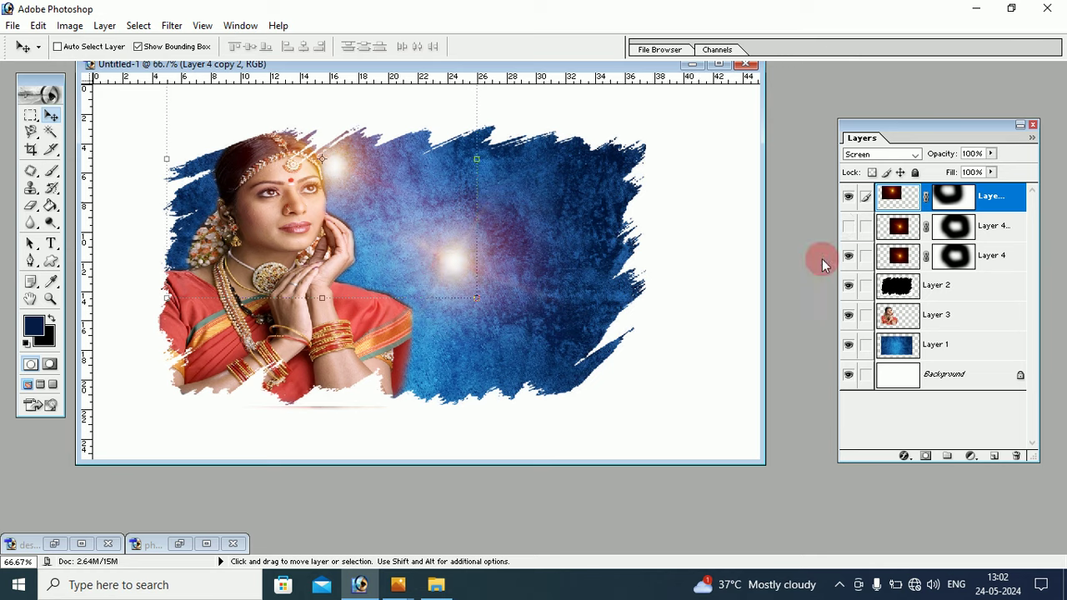
left_click(848, 226)
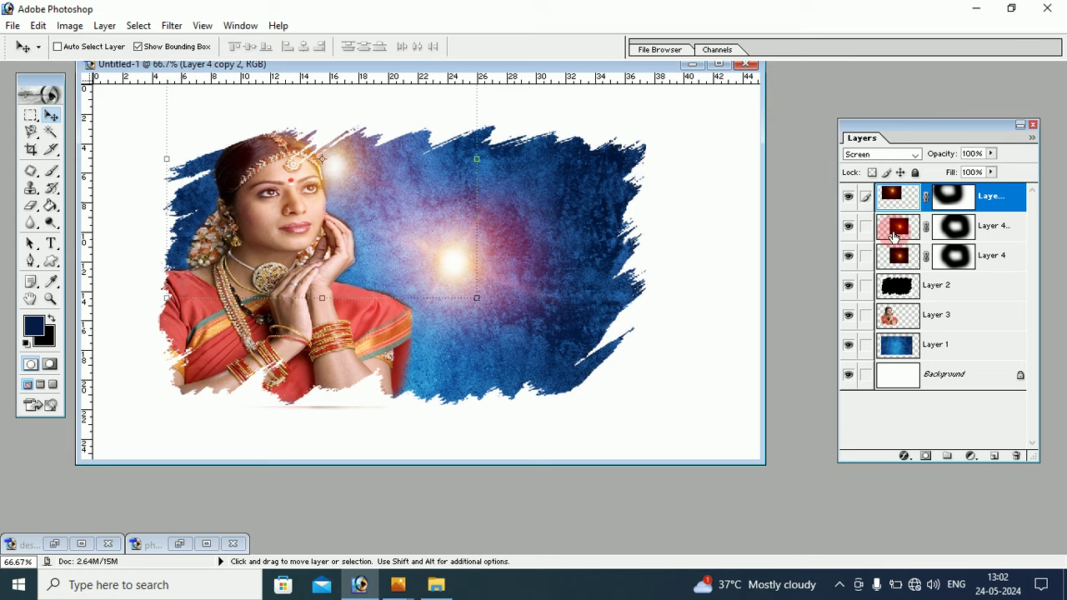
left_click_drag(894, 231, 524, 262)
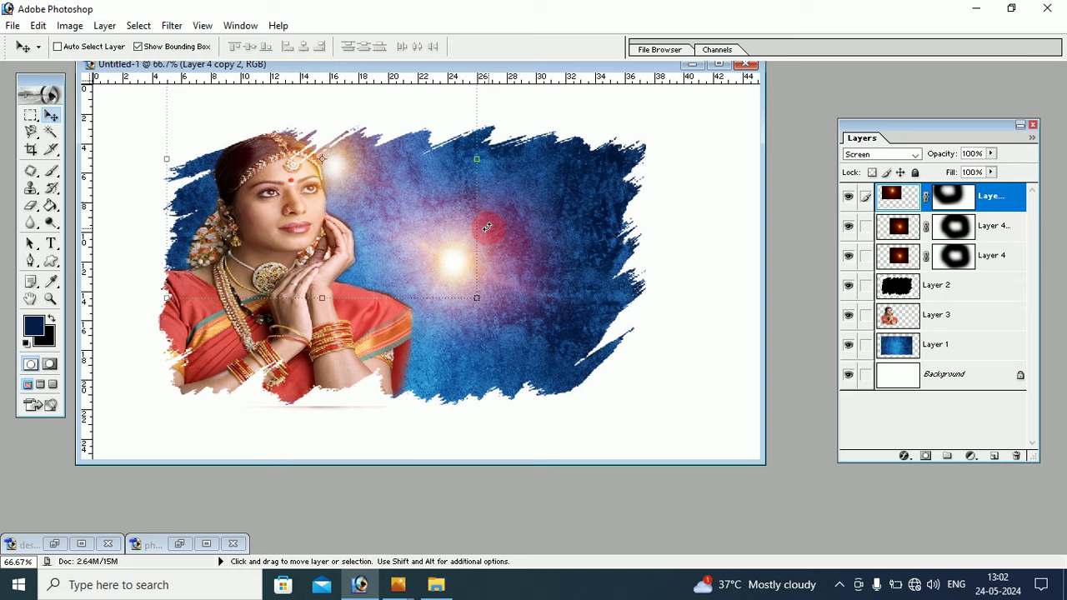
left_click_drag(487, 227, 470, 218)
left_click_drag(456, 276, 340, 184)
left_click_drag(342, 185, 478, 287)
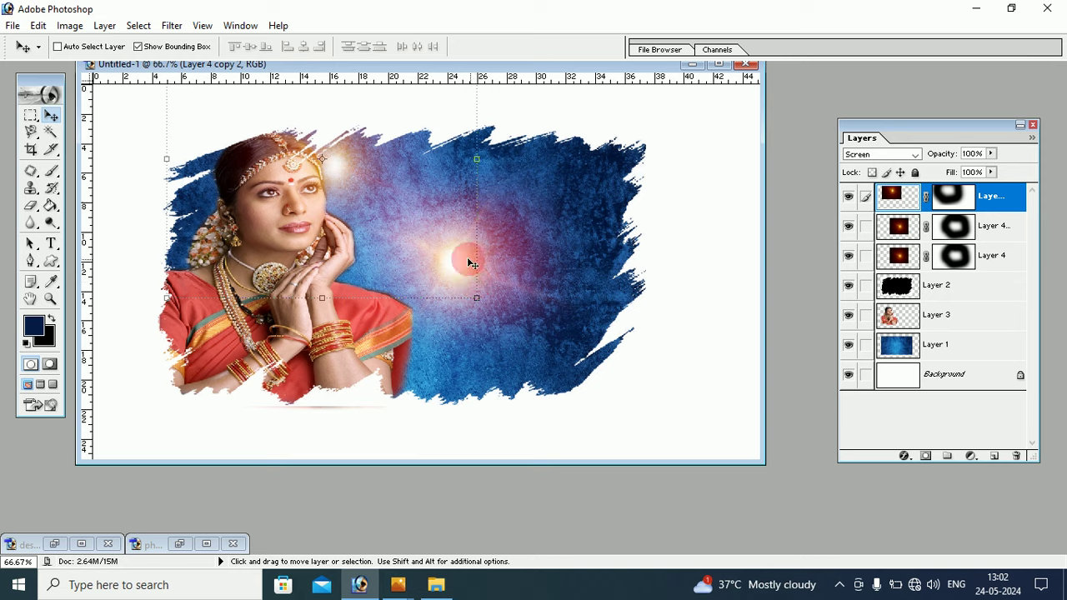
mouse_move(467, 263)
left_mouse_down()
mouse_move(338, 263)
mouse_move(274, 201)
mouse_move(282, 232)
mouse_move(280, 187)
mouse_move(282, 210)
mouse_move(283, 189)
mouse_move(446, 198)
left_mouse_up()
mouse_move(271, 242)
left_mouse_down()
mouse_move(279, 205)
mouse_move(433, 199)
mouse_move(515, 268)
mouse_move(476, 235)
mouse_move(381, 210)
left_mouse_up()
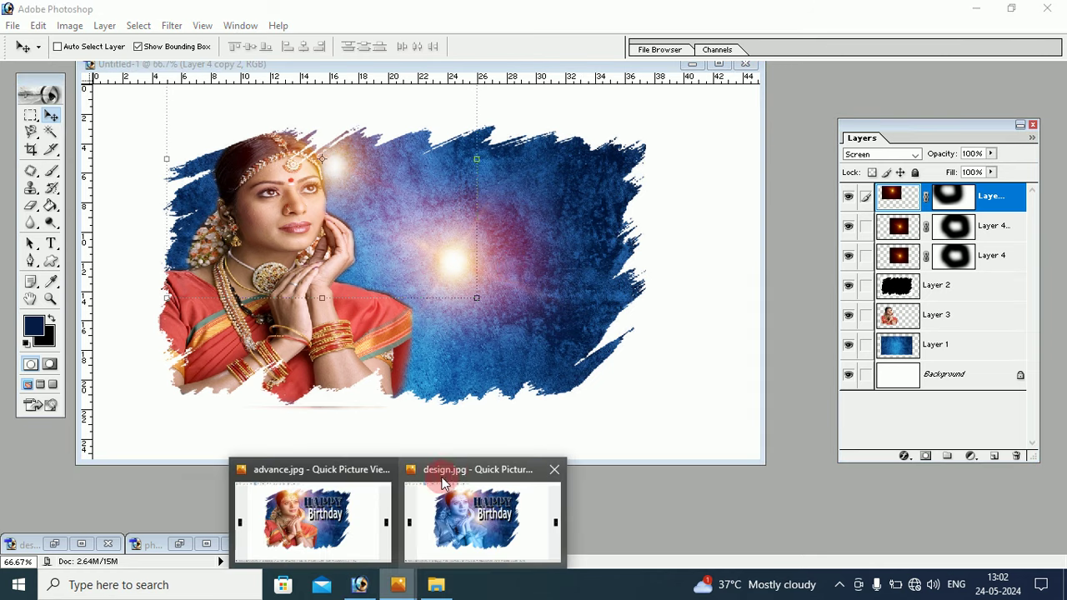
Step: Check the design.jpg reference, minimise the viewer, and add an empty Layer 5 in Photoshop
left_click(450, 477)
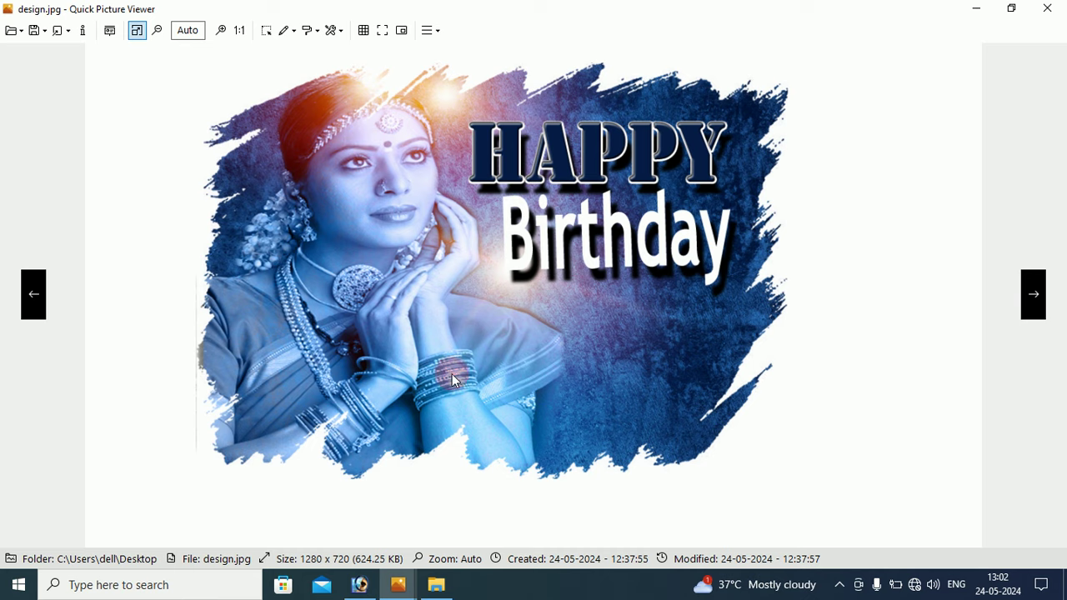
left_click(986, 8)
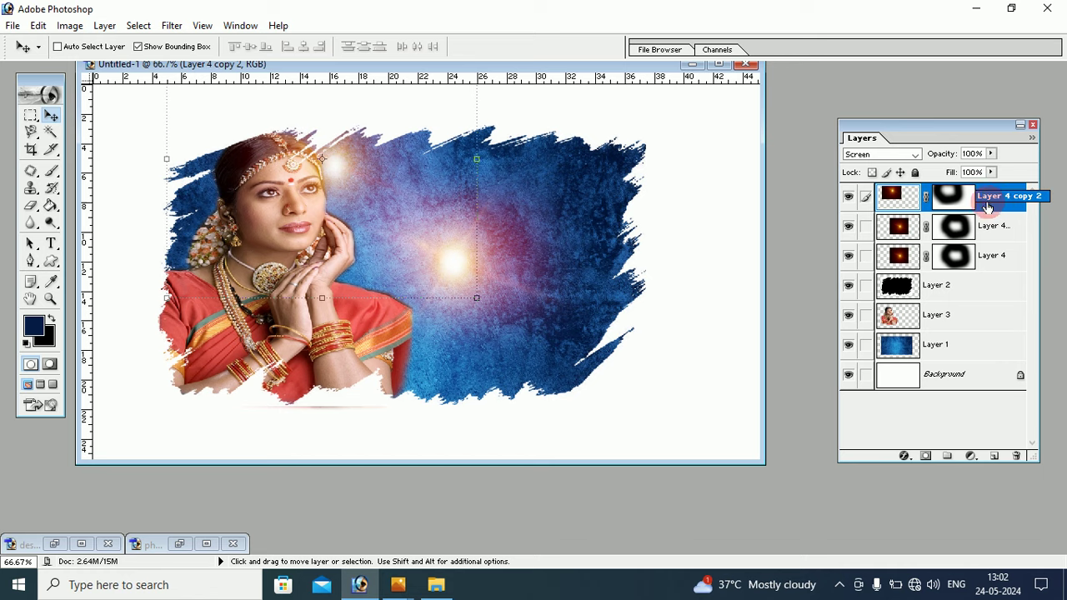
key("Return")
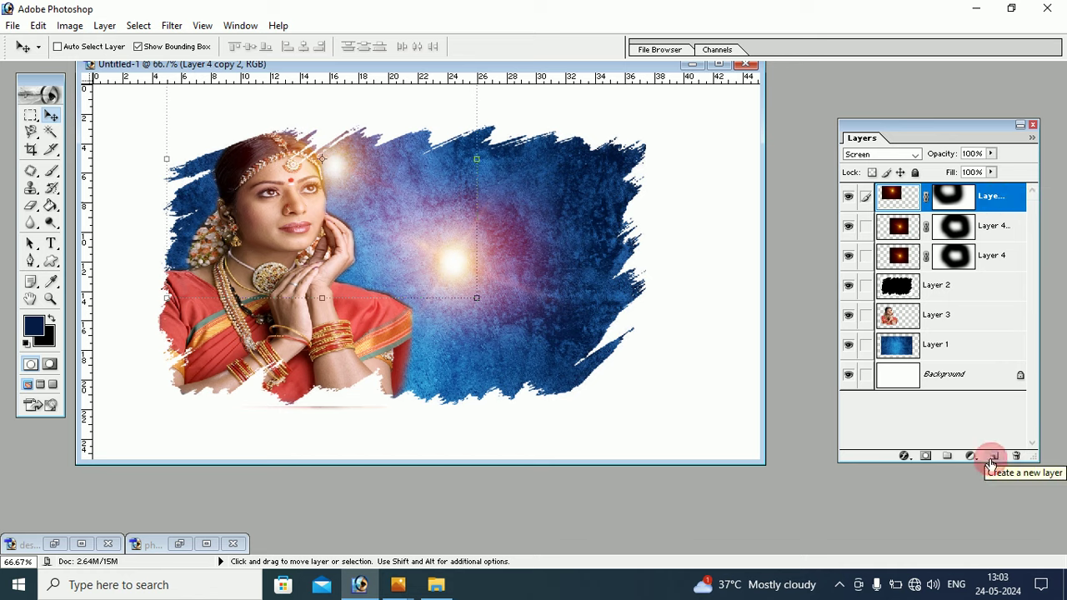
left_click(992, 456)
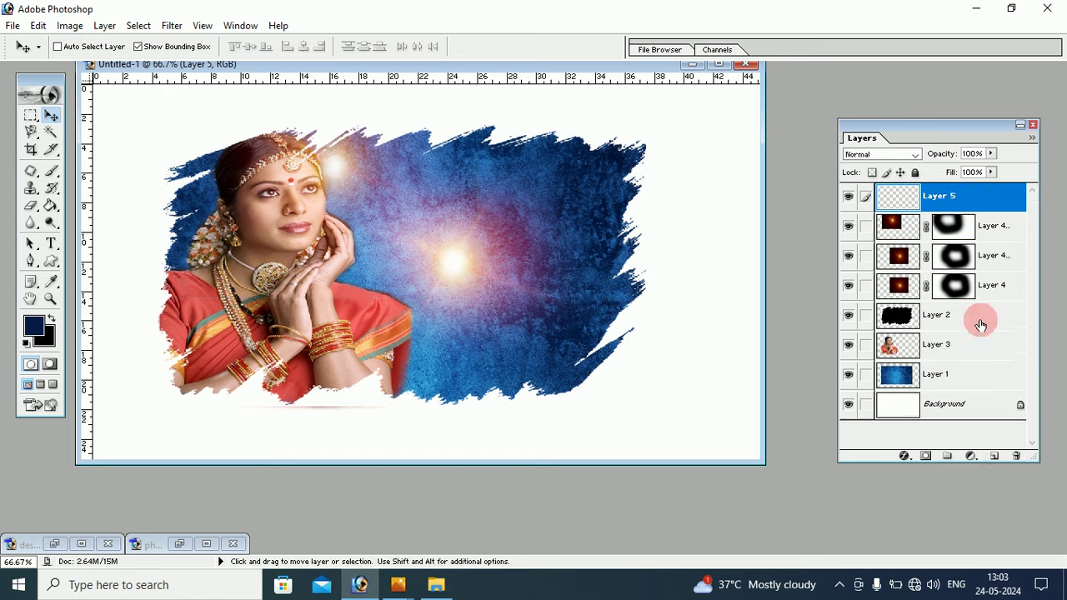
Step: Type 'HAPPY' in bold navy text and move it slightly left, near the woman's head
left_click(51, 243)
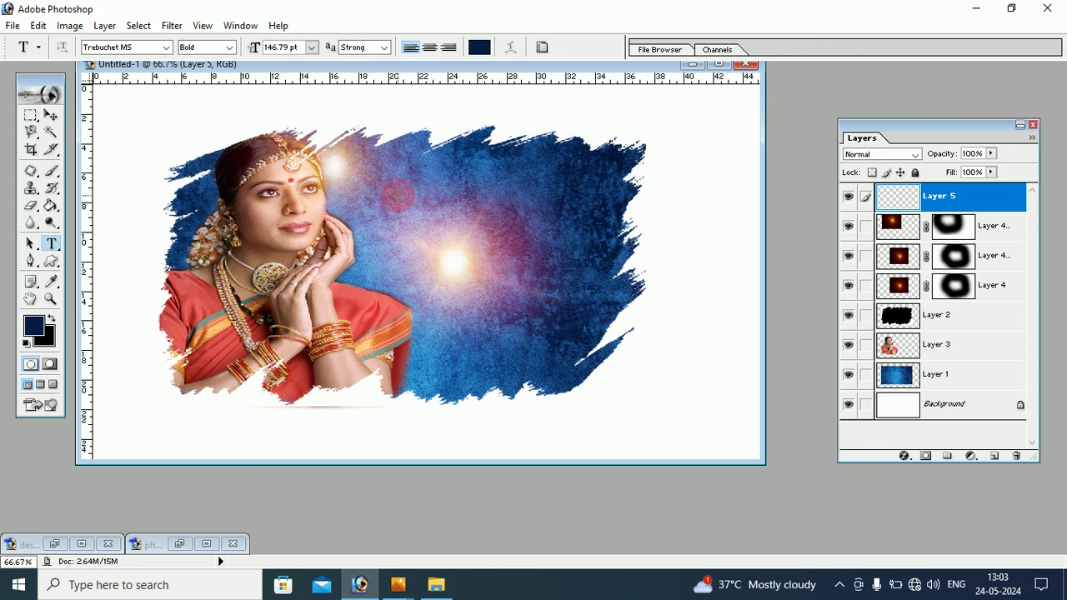
left_click(397, 200)
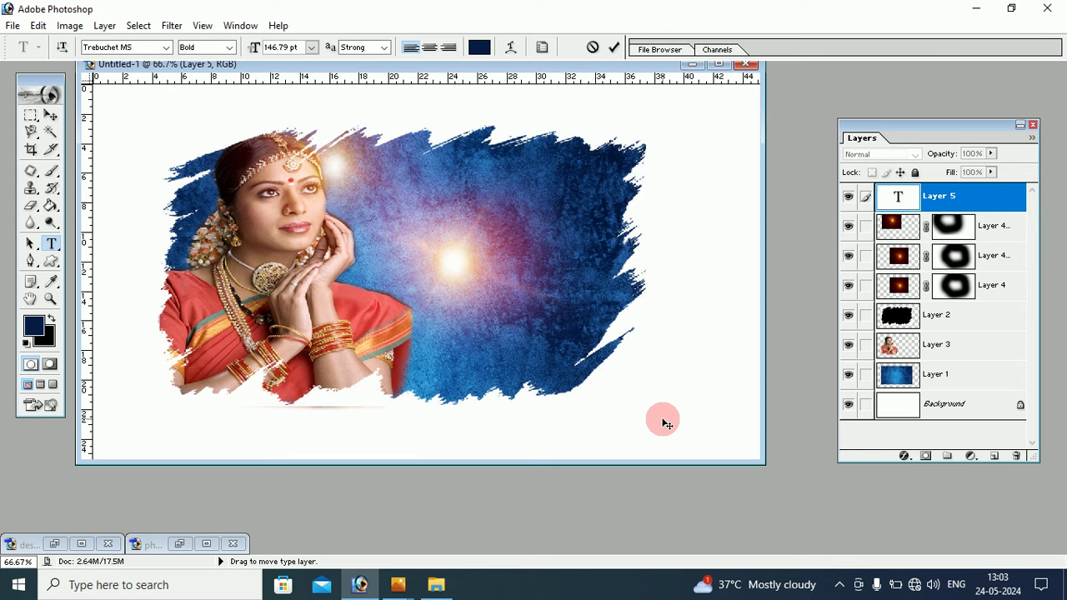
type("ha")
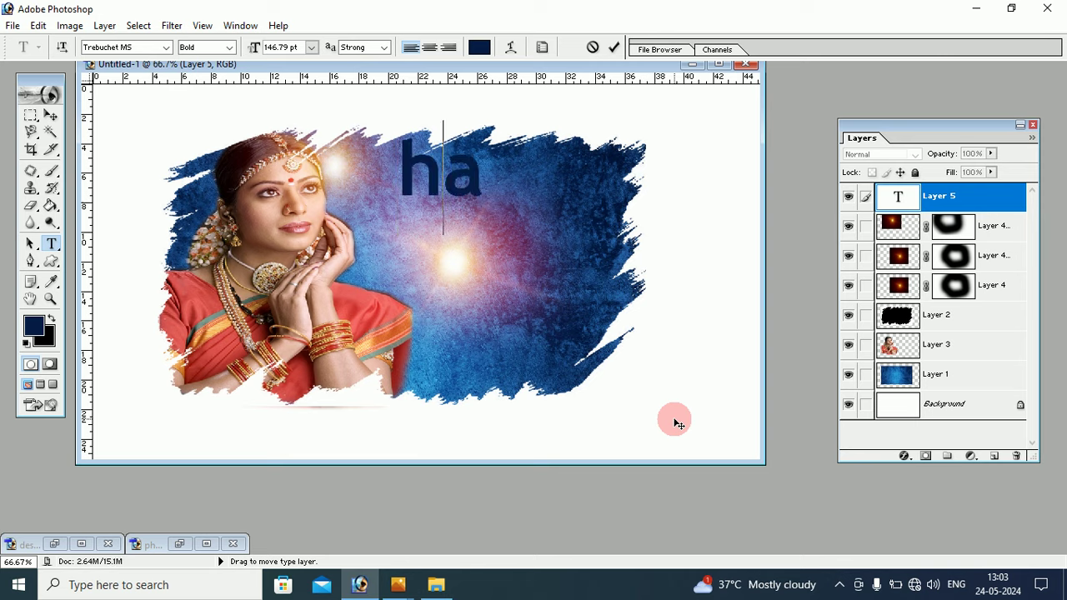
key("BackSpace")
key("BackSpace")
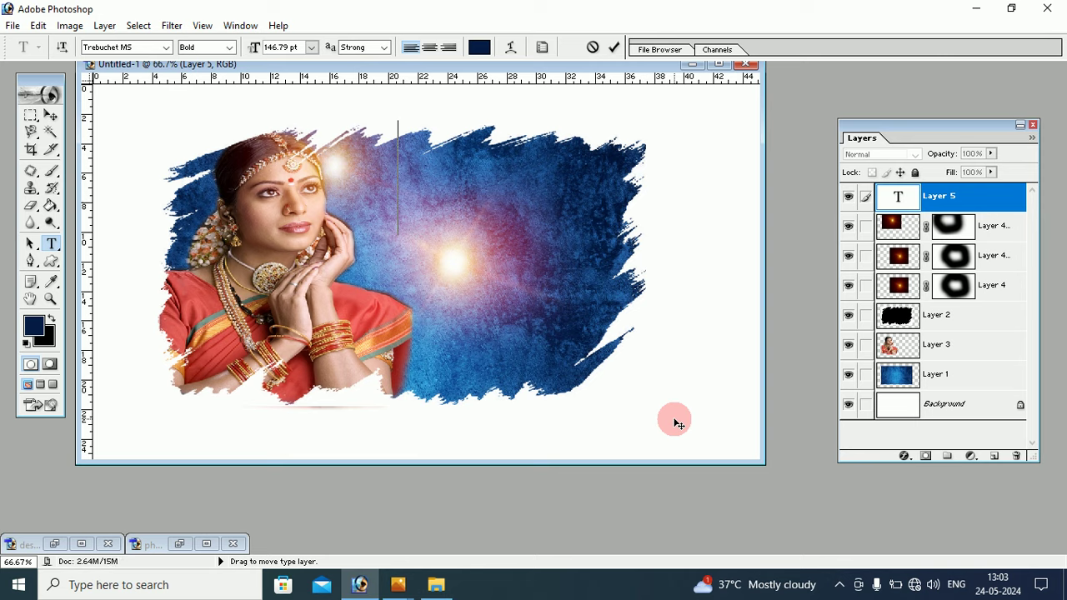
type("HAPPY")
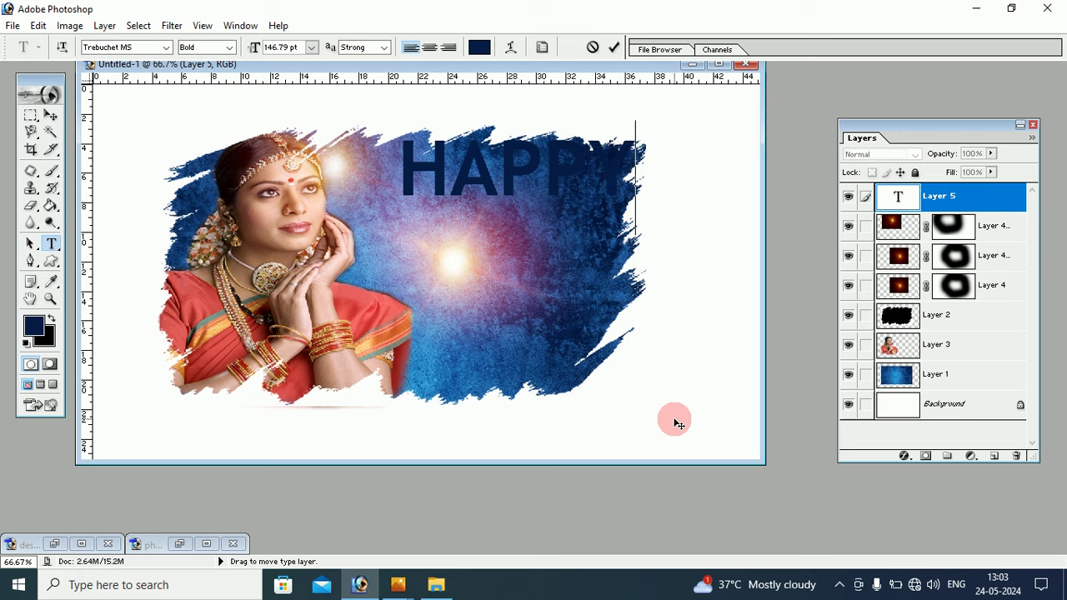
left_click(50, 115)
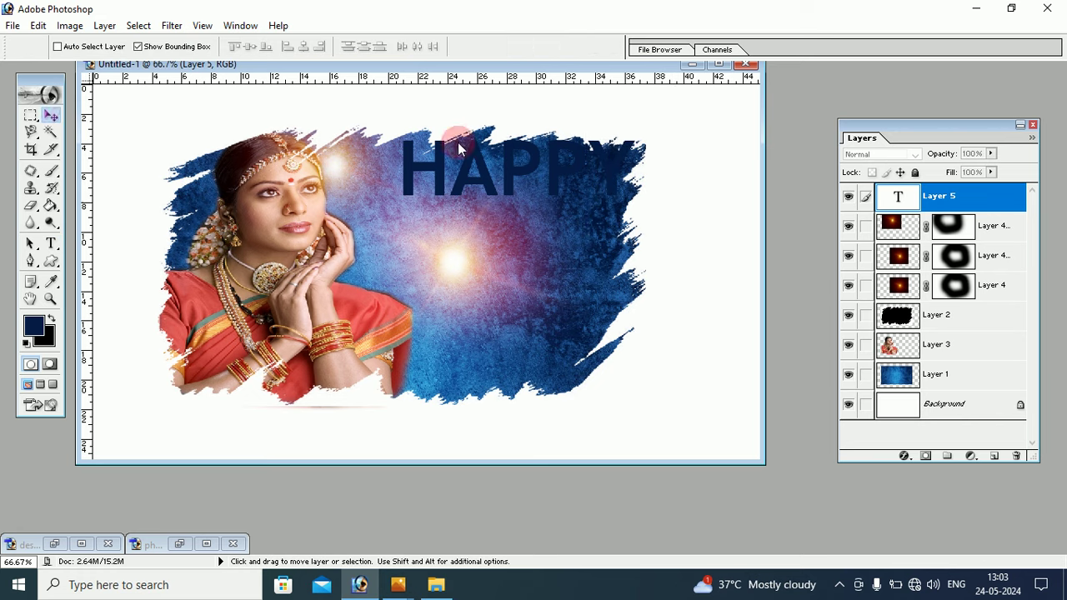
left_click_drag(456, 178, 412, 198)
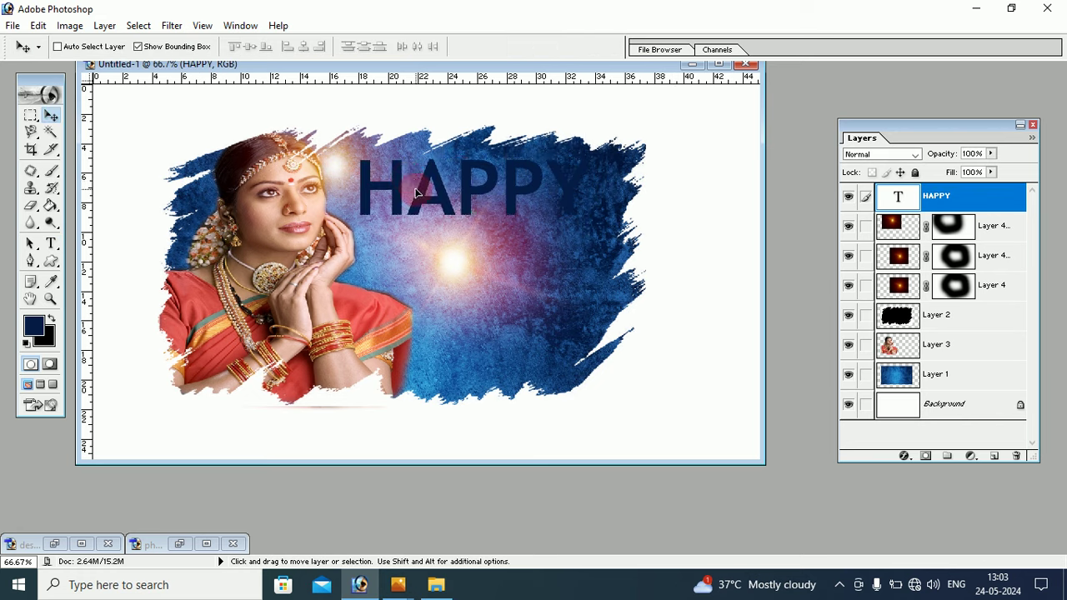
Step: Change the HAPPY text colour to white
left_click(51, 241)
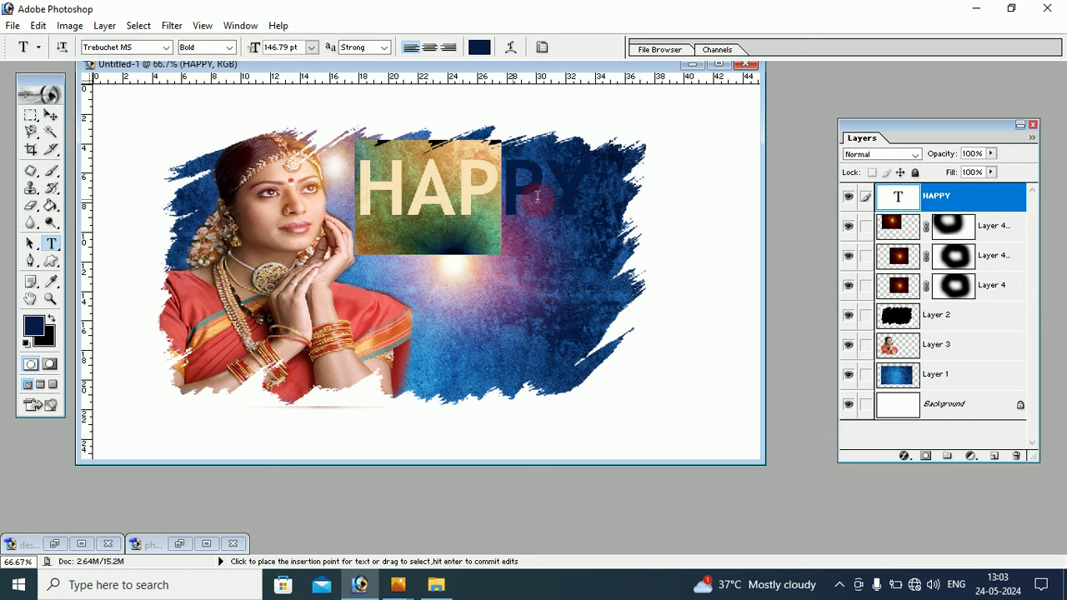
left_click_drag(360, 190, 593, 198)
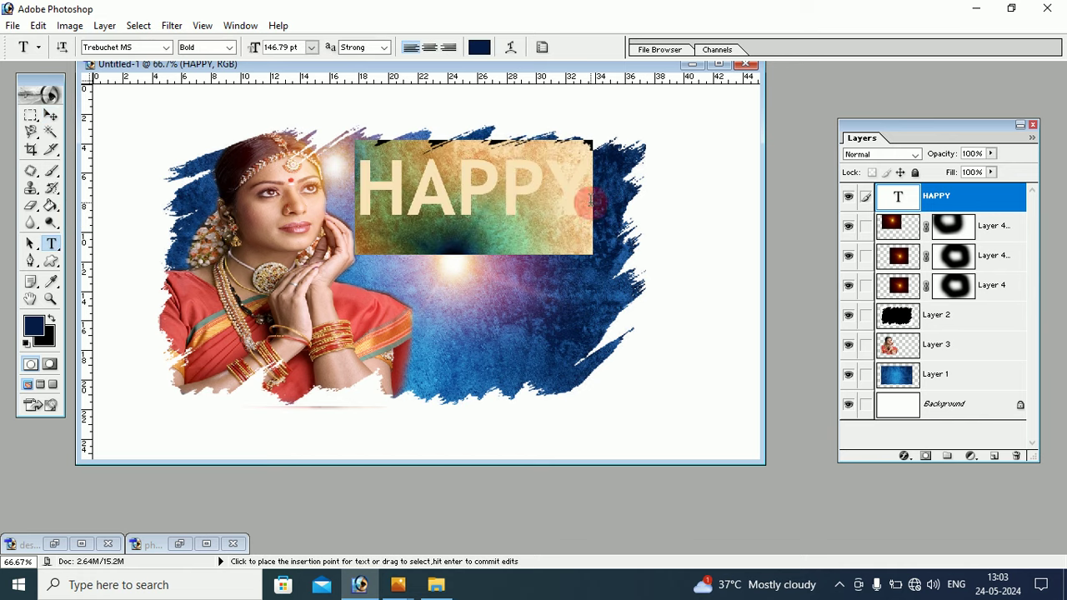
left_click(26, 342)
left_click(51, 320)
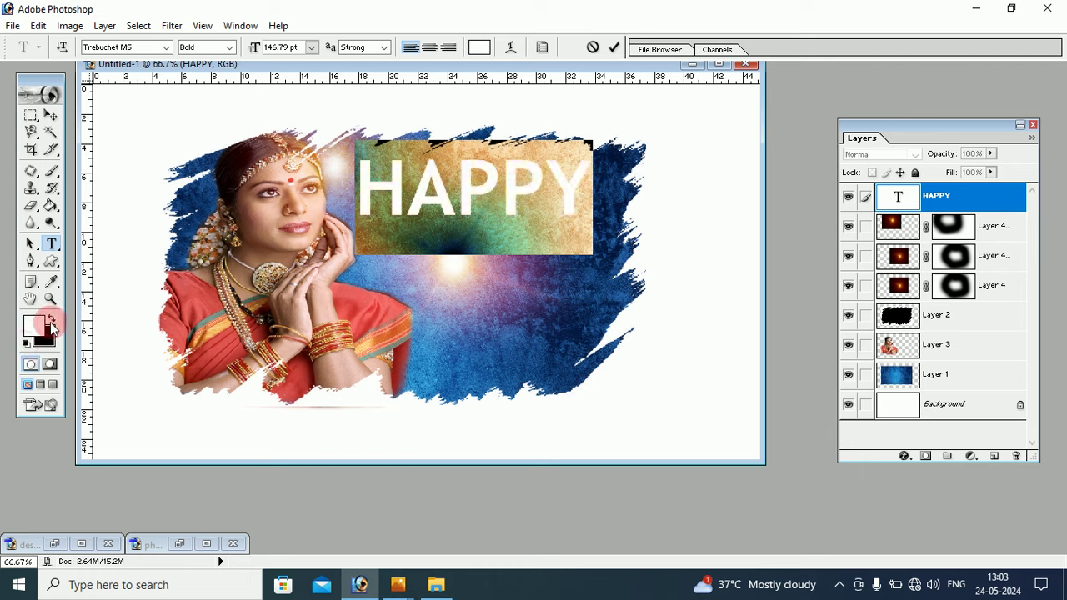
left_click(51, 115)
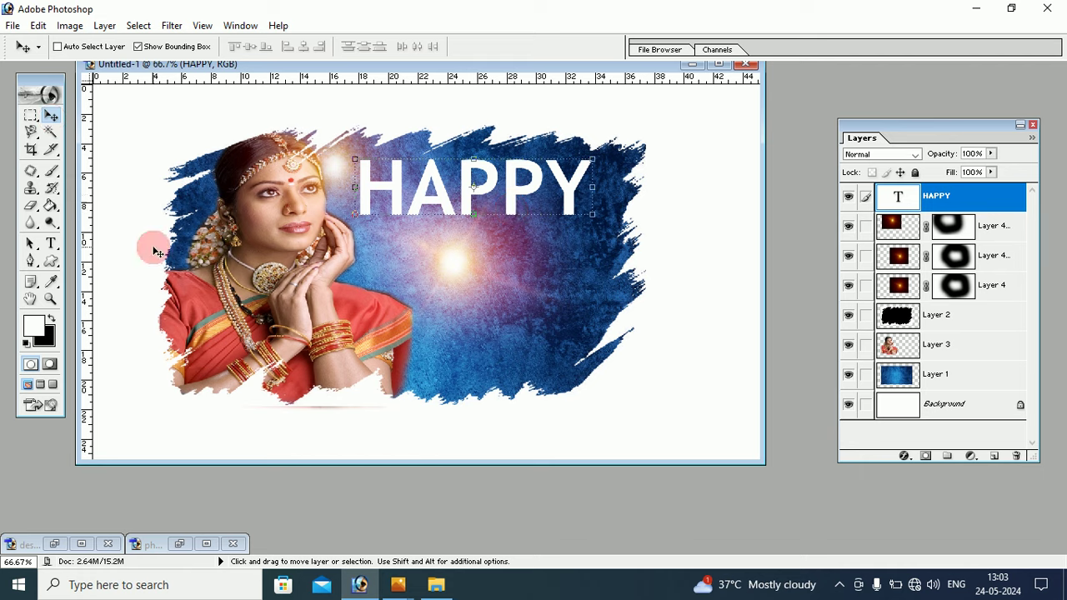
Step: Set the HAPPY text in the Stencil font
left_click(51, 242)
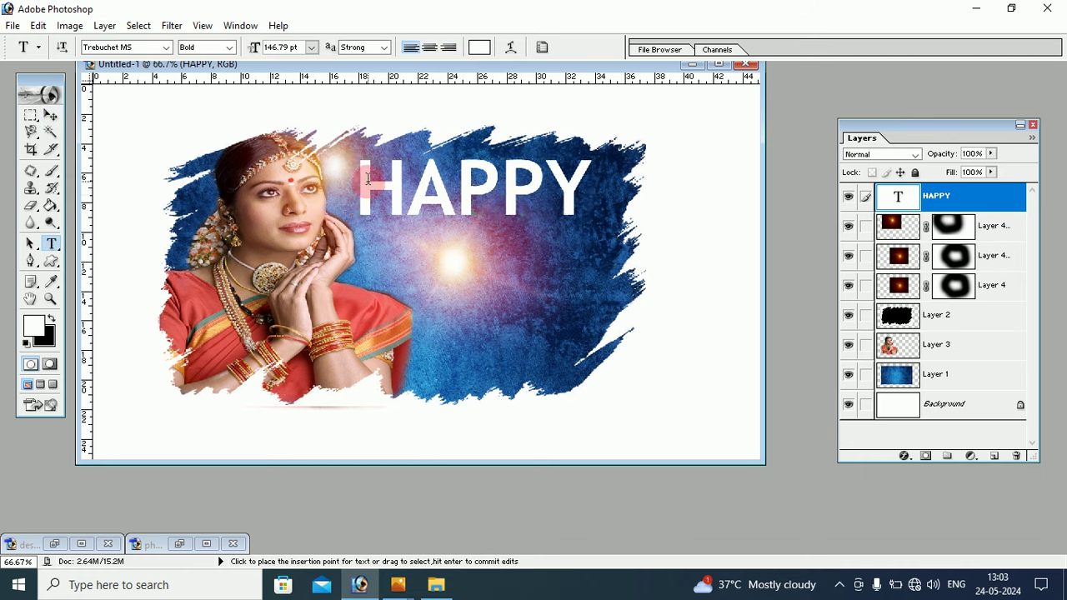
left_click_drag(356, 191, 650, 209)
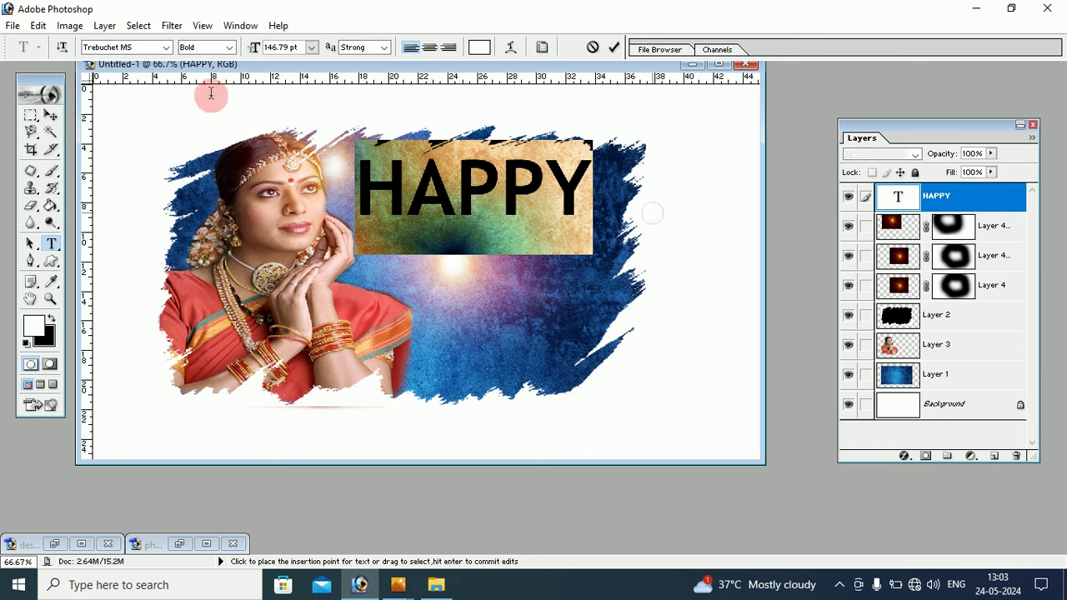
left_click(168, 48)
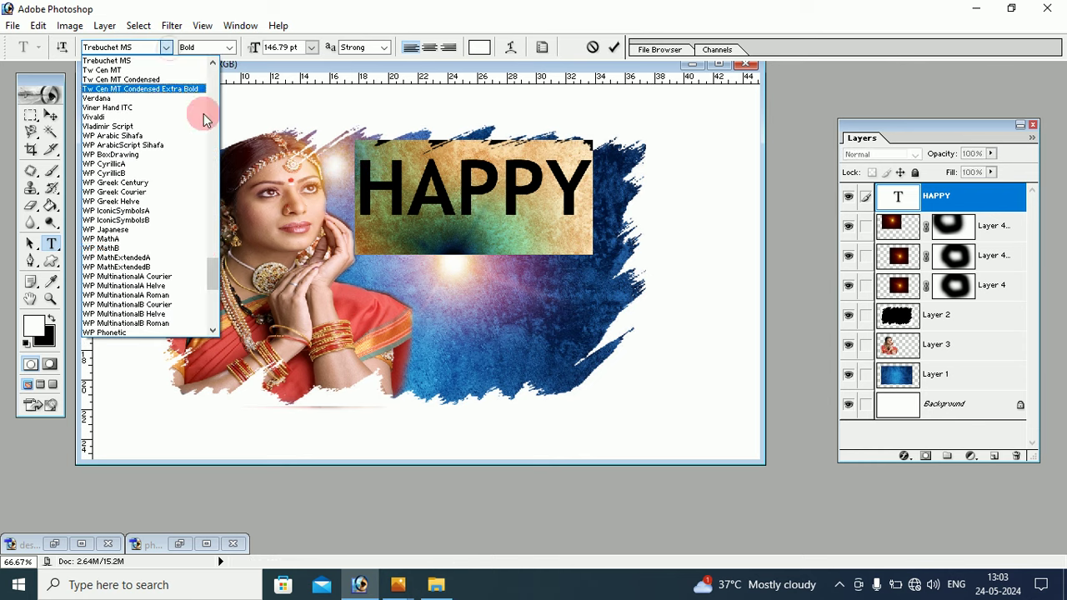
mouse_move(214, 275)
left_mouse_down()
mouse_move(214, 249)
mouse_move(138, 206)
left_mouse_up()
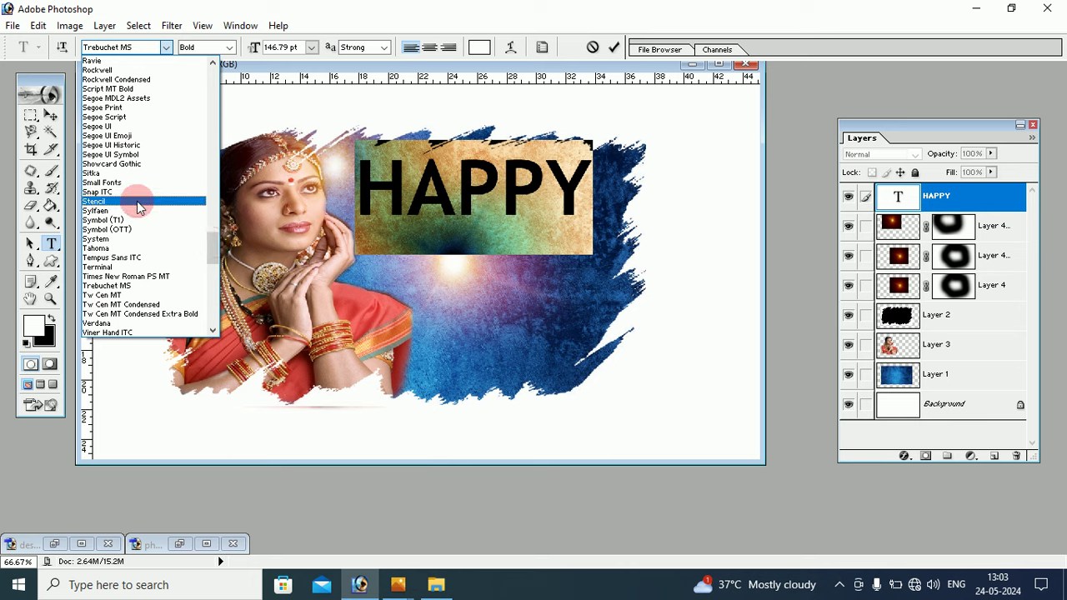
left_click(137, 206)
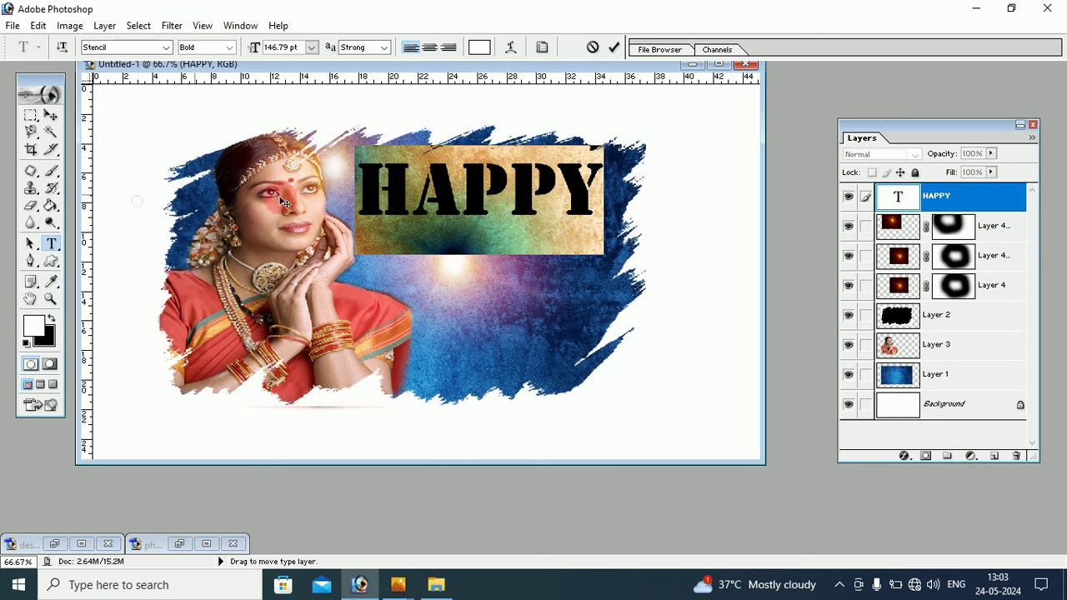
left_click(52, 115)
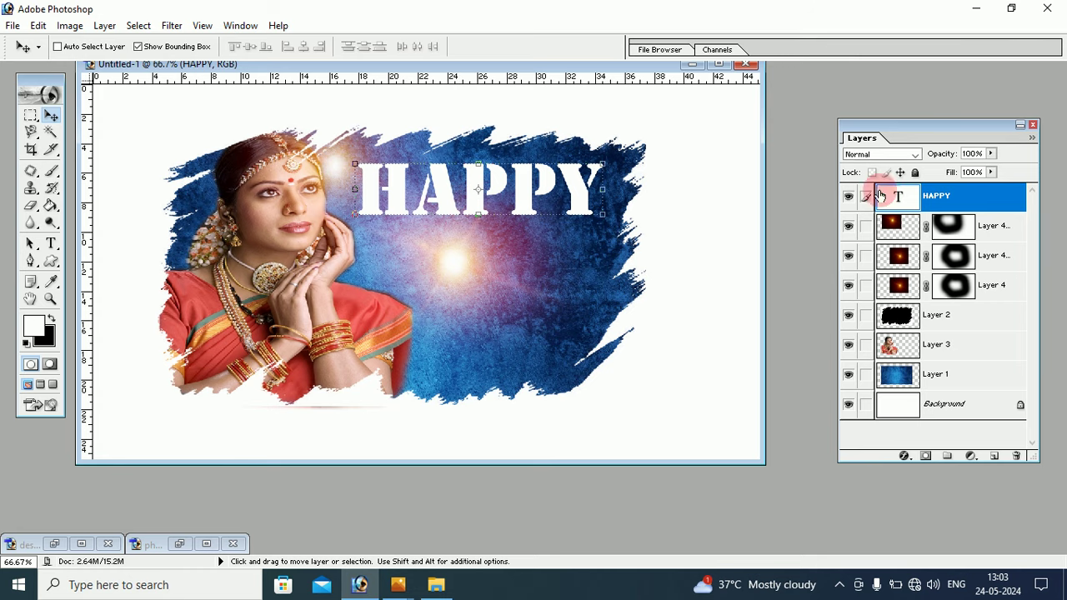
left_click_drag(890, 132, 817, 90)
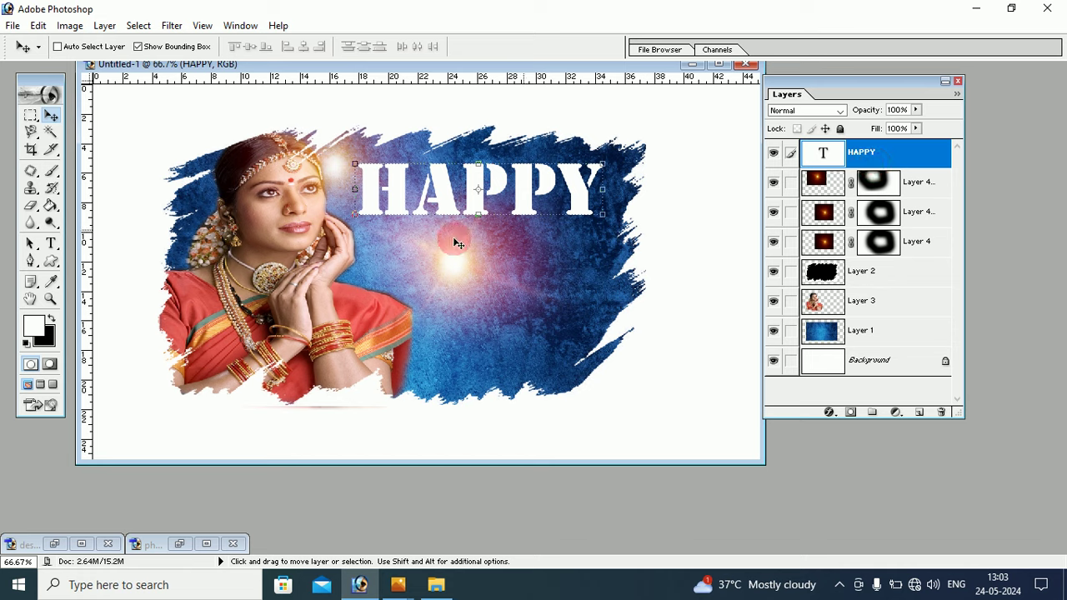
Step: Give HAPPY a Normal drop shadow: 91% opacity, 15 px distance, 19% spread, 16 px size
left_click(825, 413)
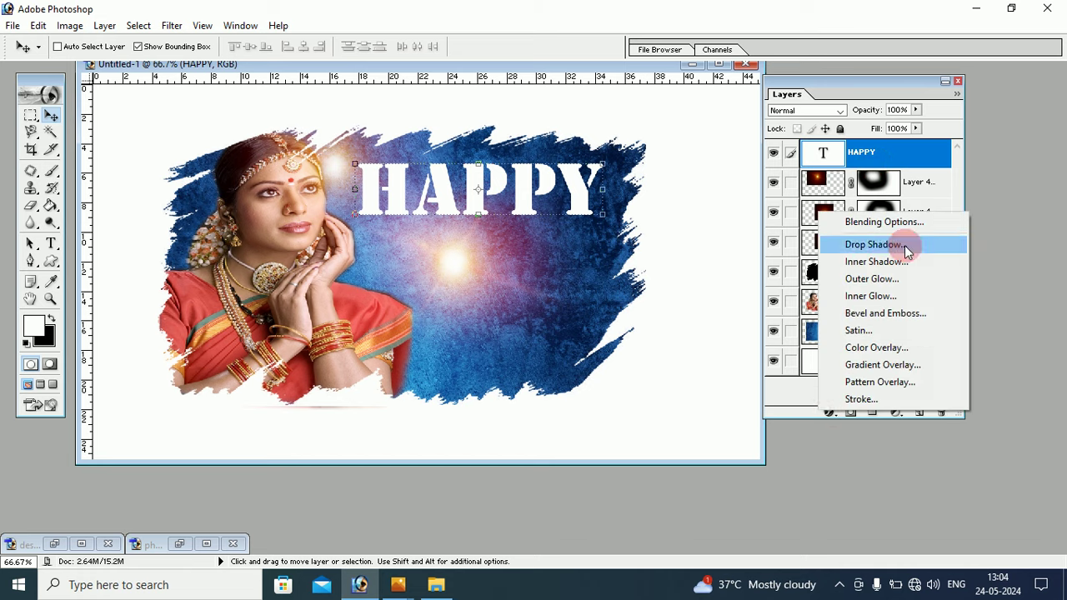
left_click(729, 243)
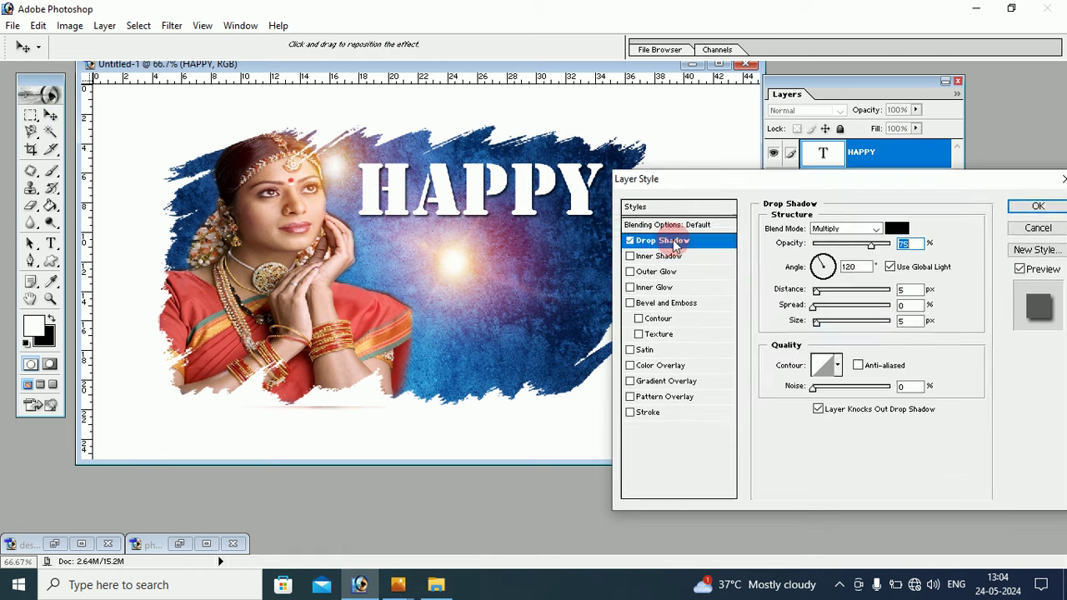
left_click_drag(680, 184, 550, 244)
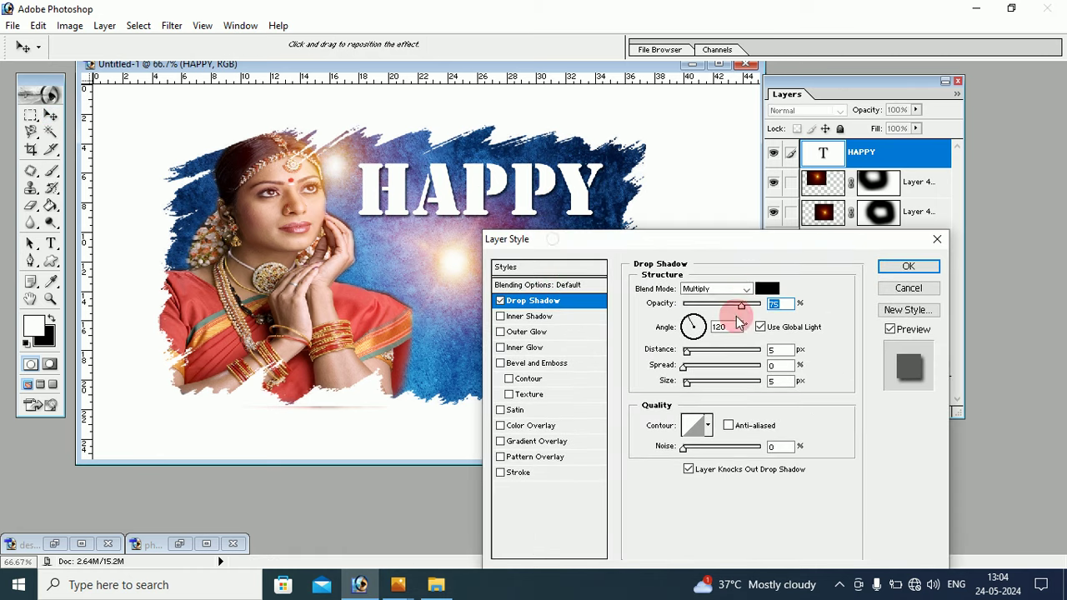
left_click(737, 299)
left_click(723, 290)
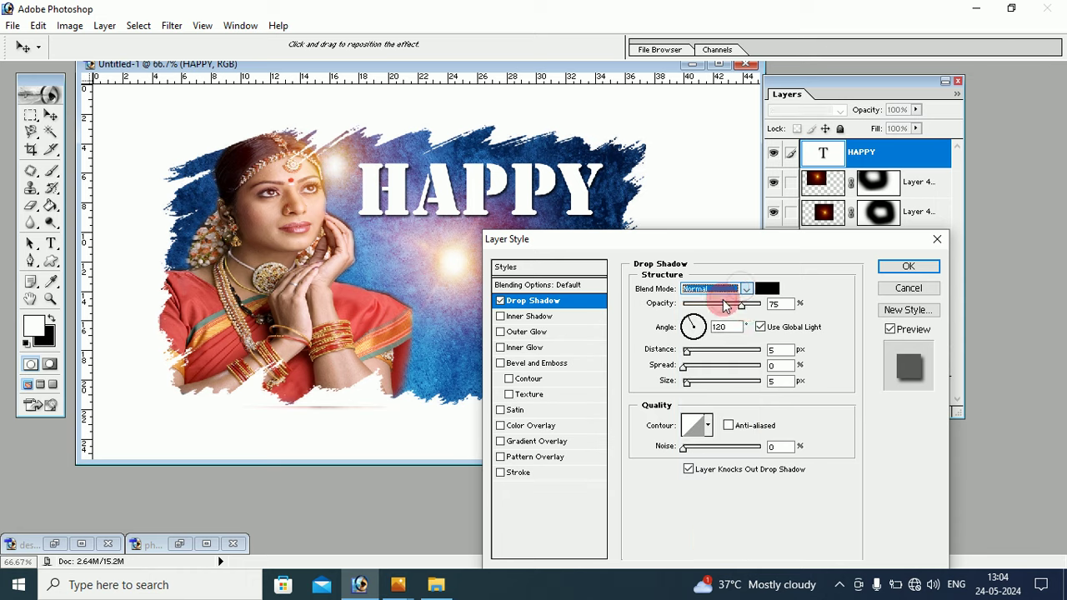
left_click_drag(756, 310, 759, 306)
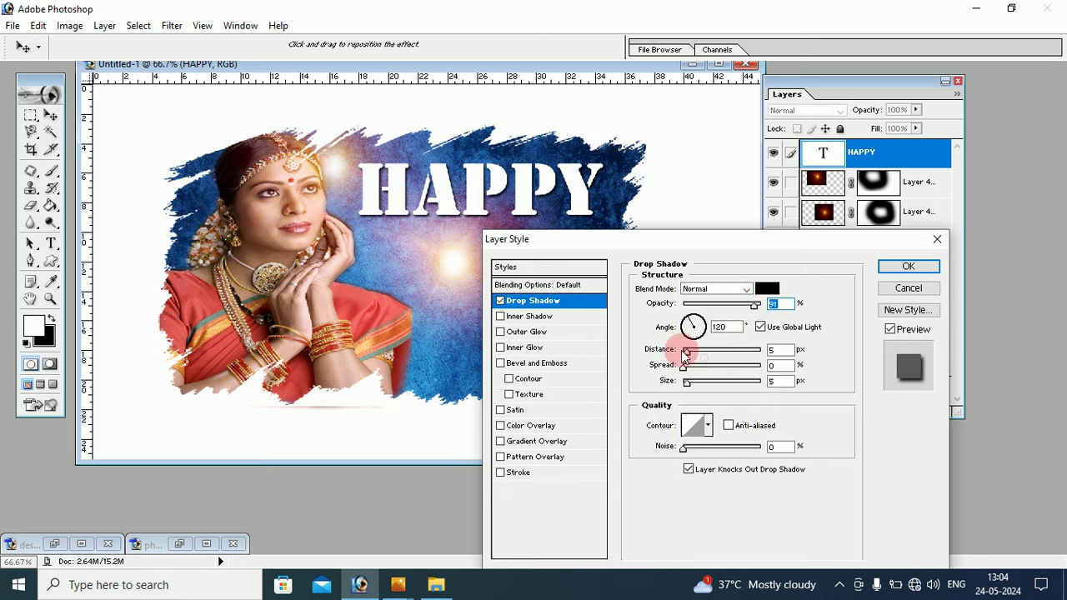
mouse_move(689, 356)
left_mouse_down()
mouse_move(700, 372)
mouse_move(692, 382)
left_mouse_up()
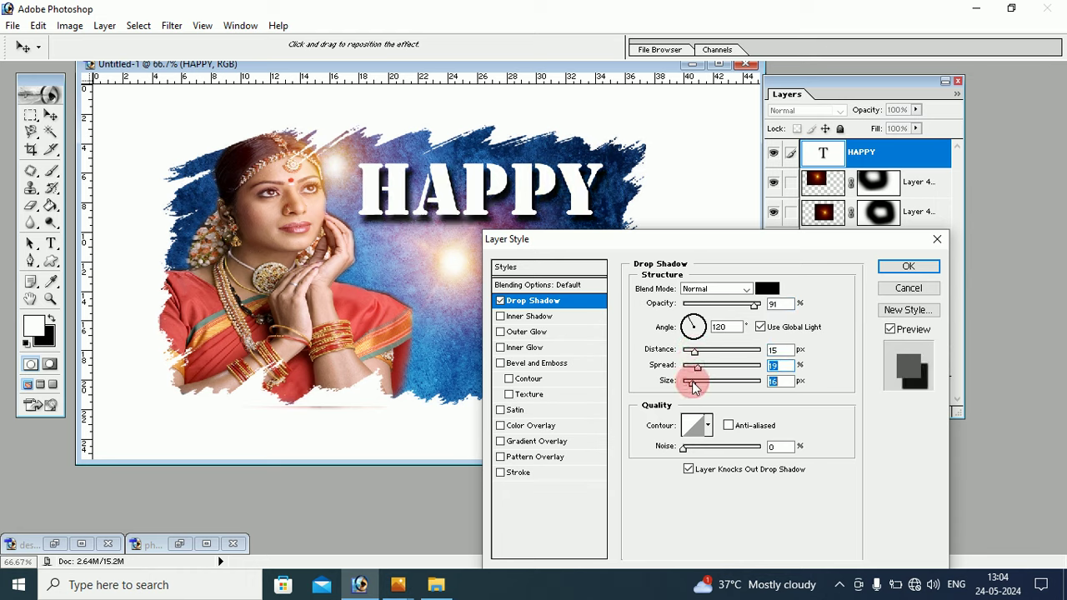
left_click(898, 267)
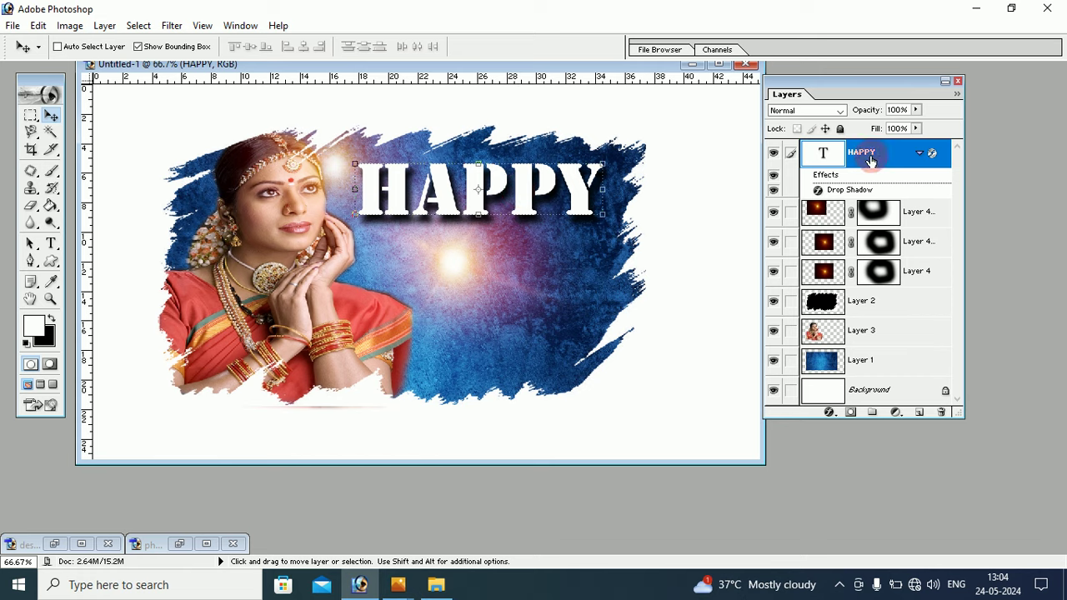
Step: Duplicate the HAPPY layer below the original and retype the copy as BIRTHDAY
left_click_drag(869, 160, 918, 414)
left_click_drag(530, 209, 534, 289)
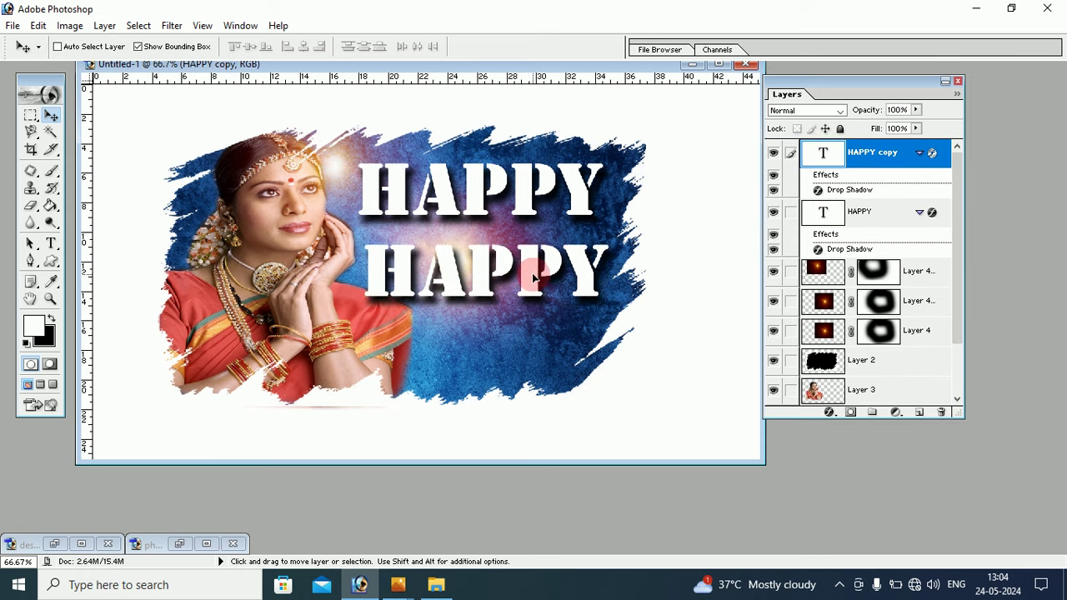
left_click(50, 243)
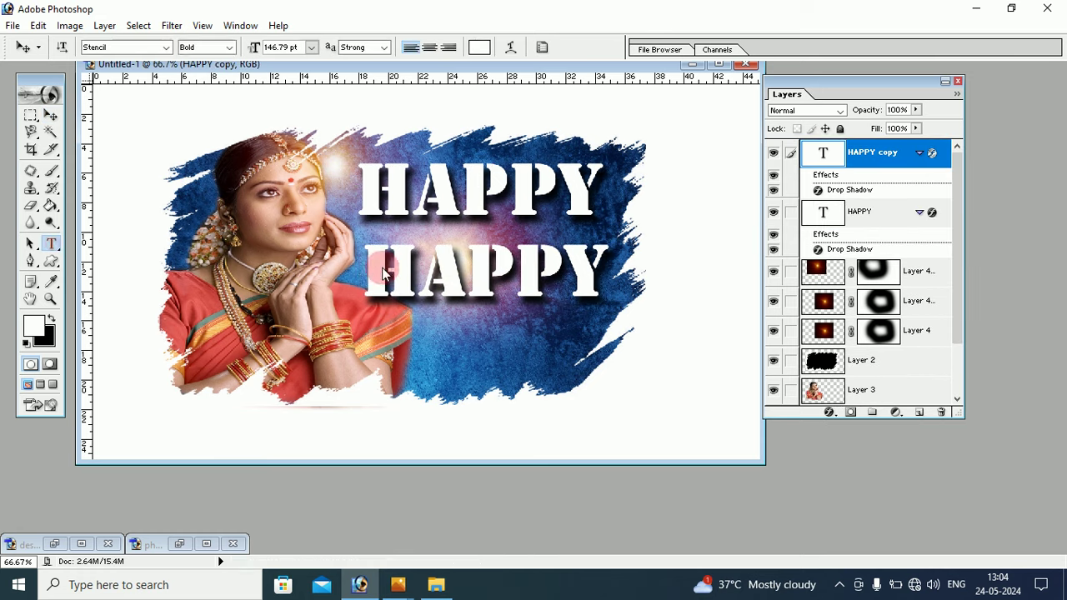
left_click_drag(375, 267, 631, 275)
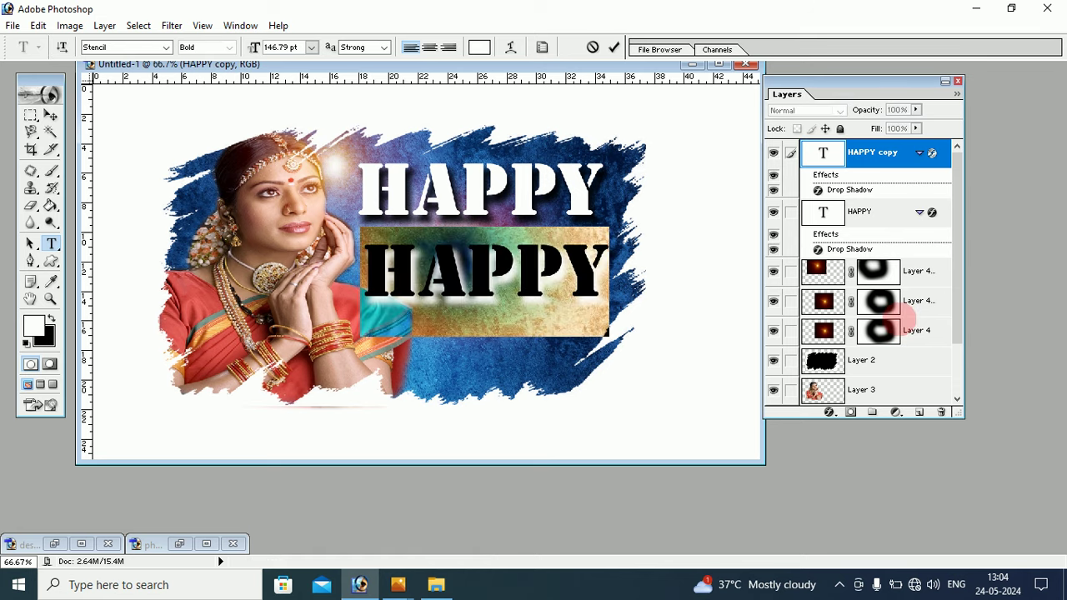
type("BIR")
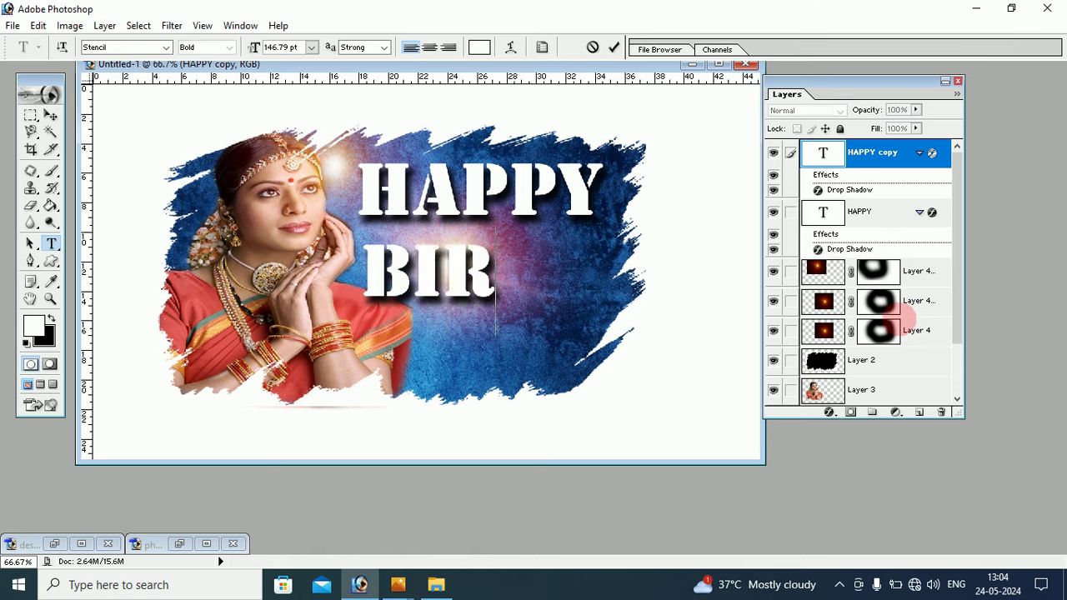
type("THD")
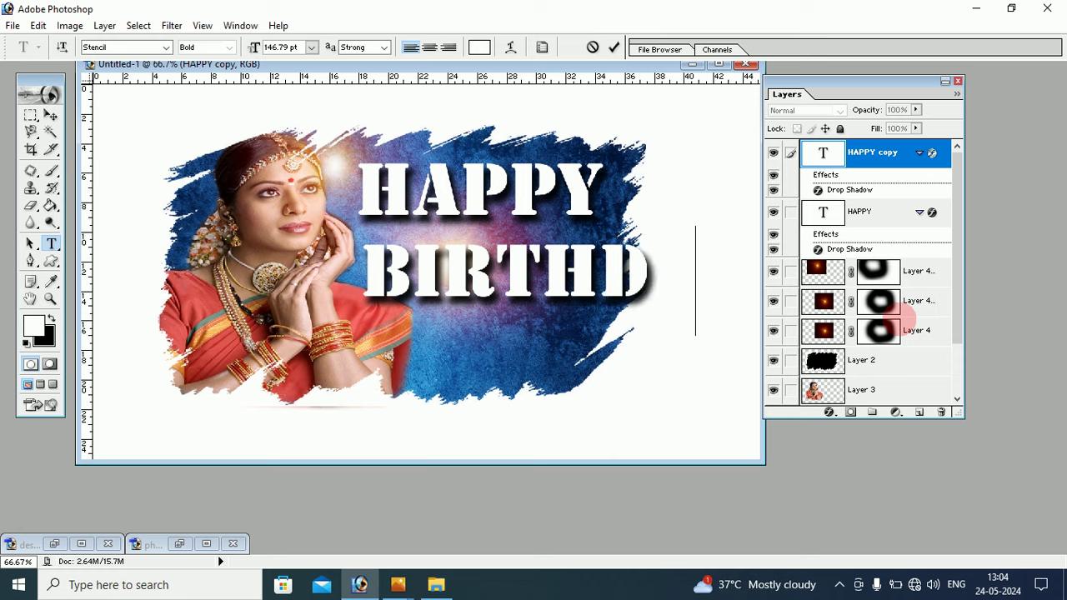
type("AY")
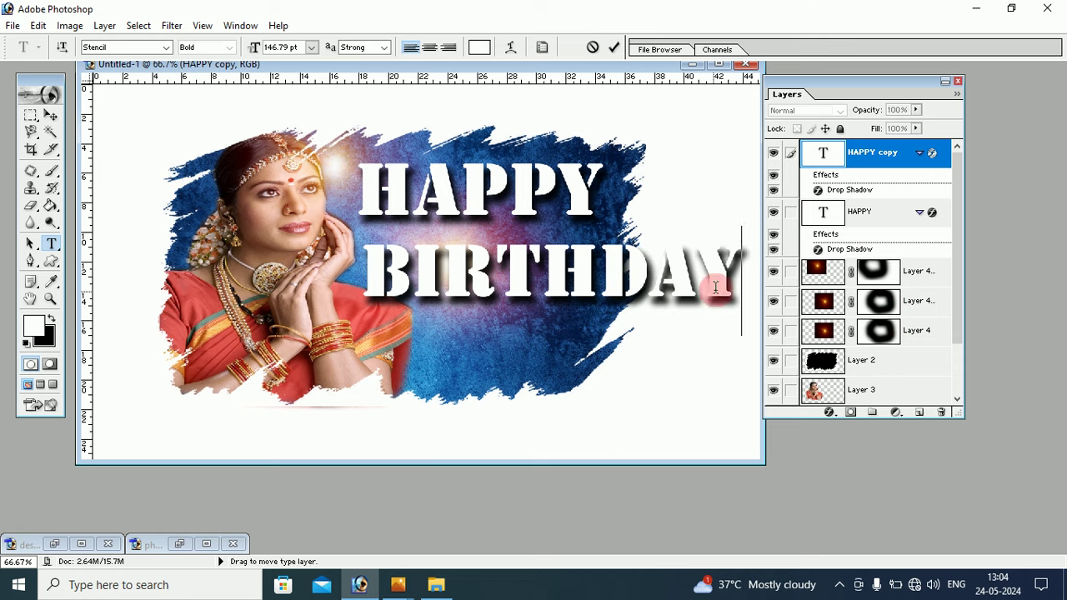
left_click(52, 115)
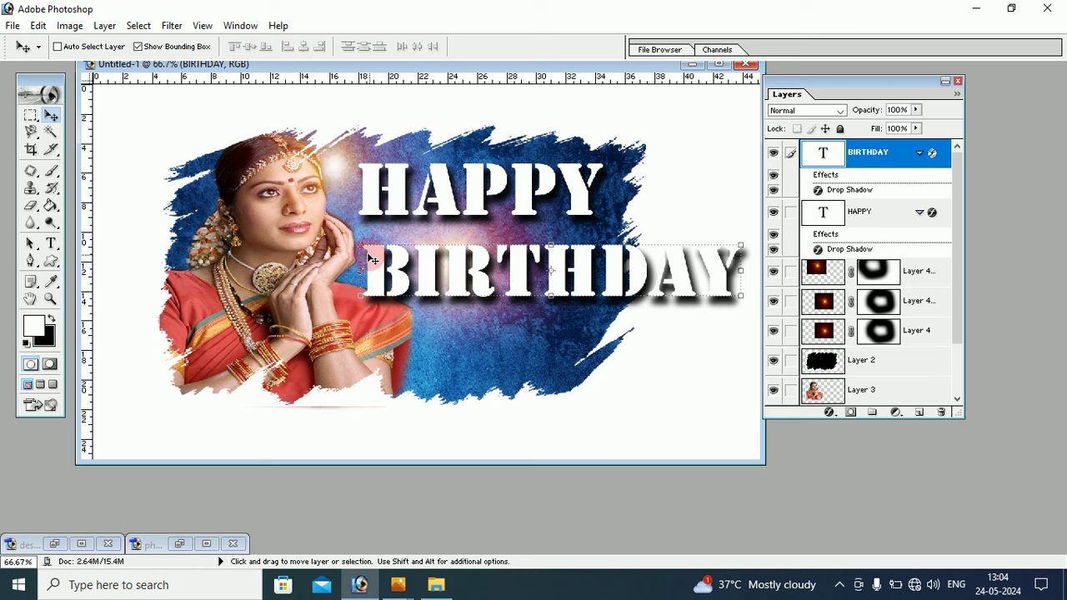
Step: Shrink the BIRTHDAY text with Free Transform and place it under HAPPY
key("ctrl+t")
left_click_drag(360, 246, 497, 261)
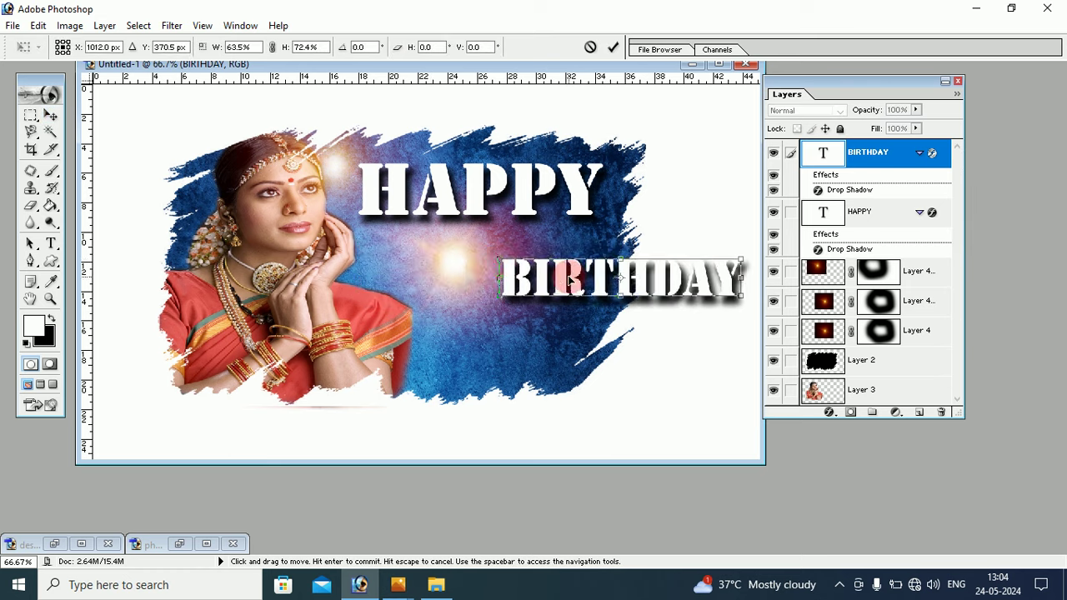
left_click_drag(572, 281, 425, 263)
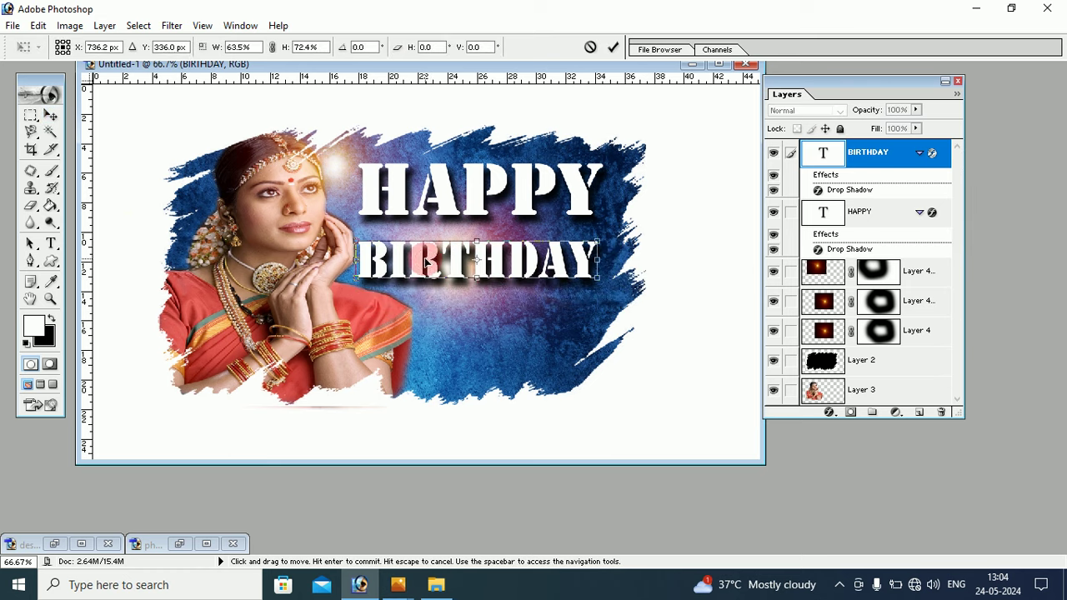
left_click(51, 243)
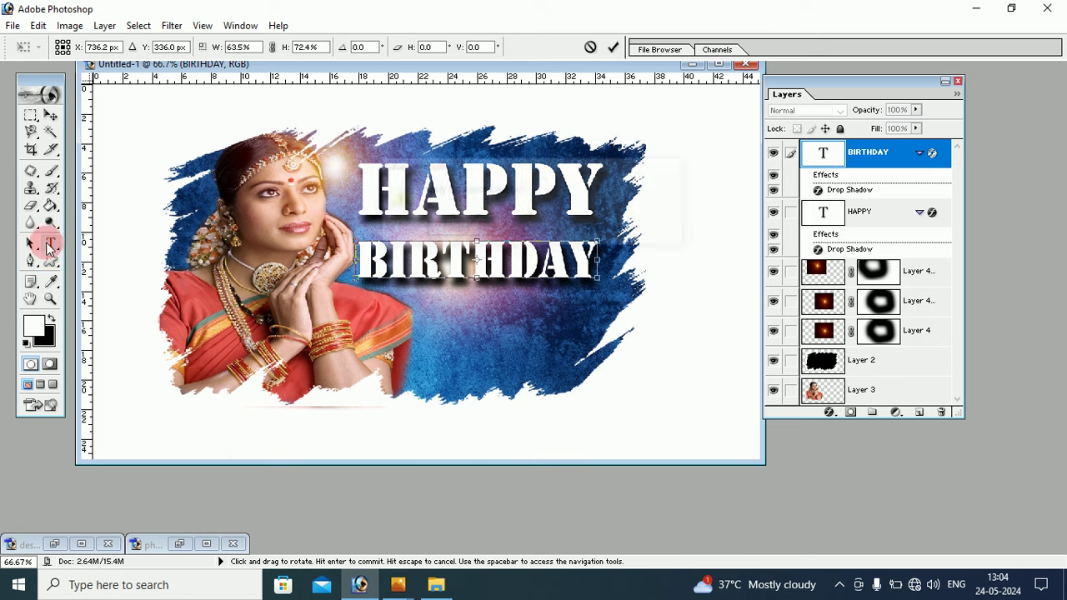
left_click(464, 237)
Step: Change the BIRTHDAY text's font to Trebuchet MS
left_click(364, 261)
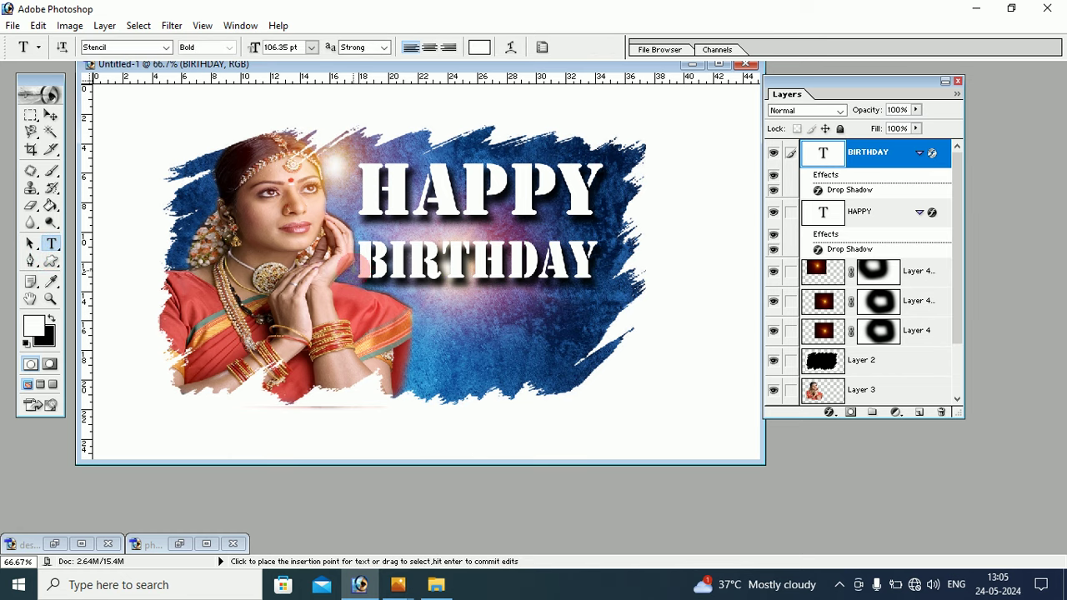
left_click_drag(360, 260, 599, 265)
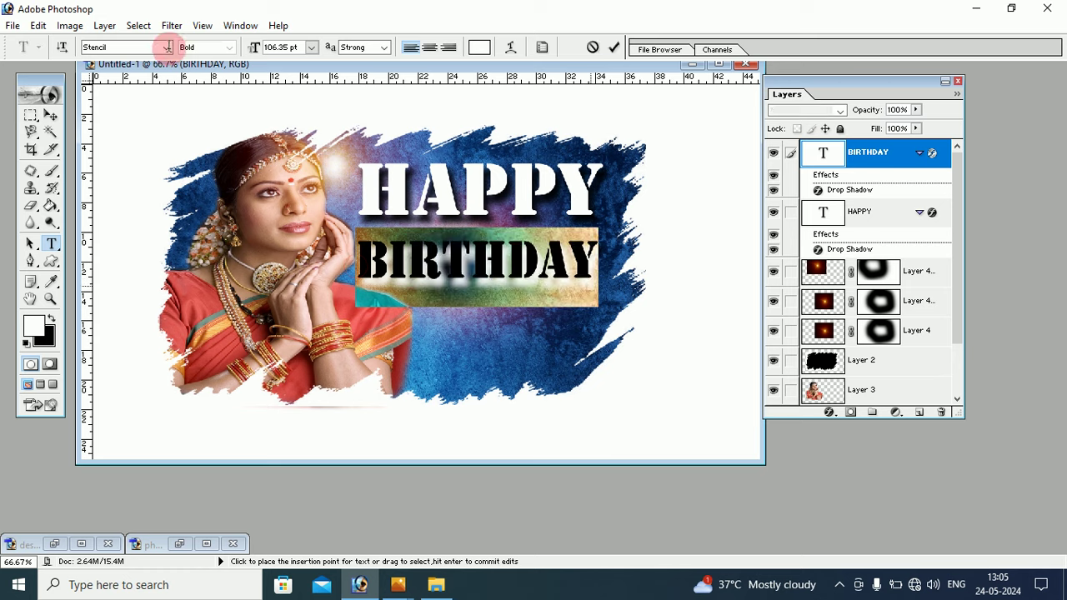
left_click(168, 47)
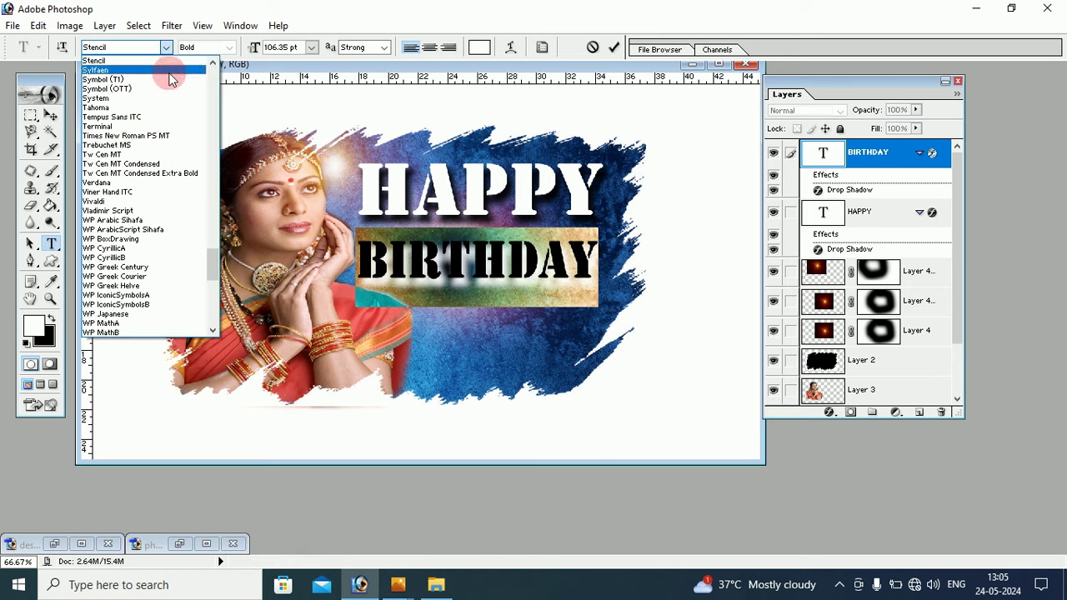
left_click(138, 147)
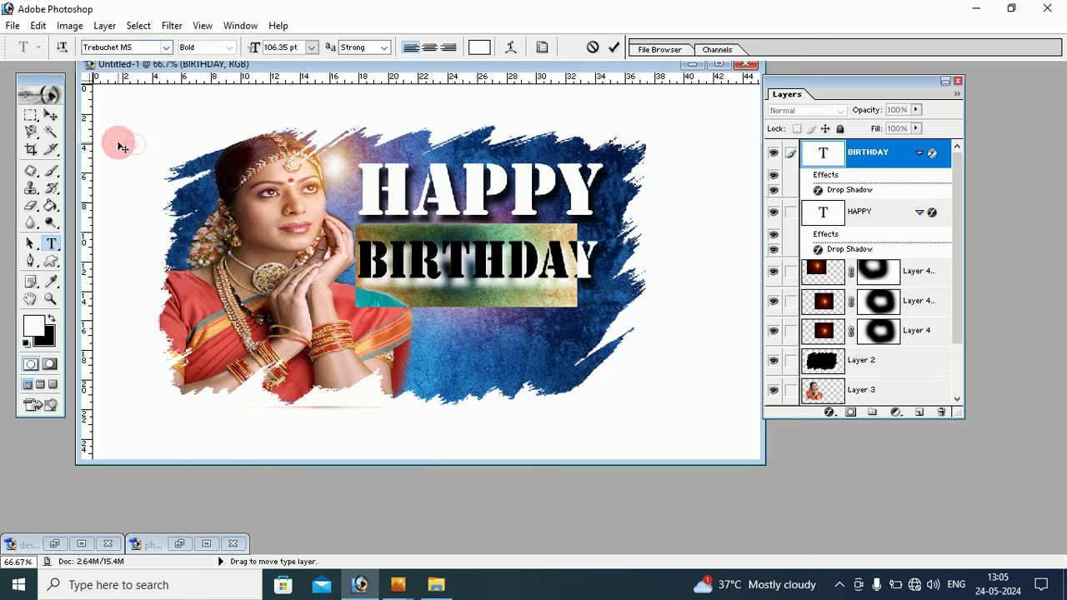
Step: Scale BIRTHDAY to about 87.6% by 82.6% and centre it beneath HAPPY
left_click(50, 115)
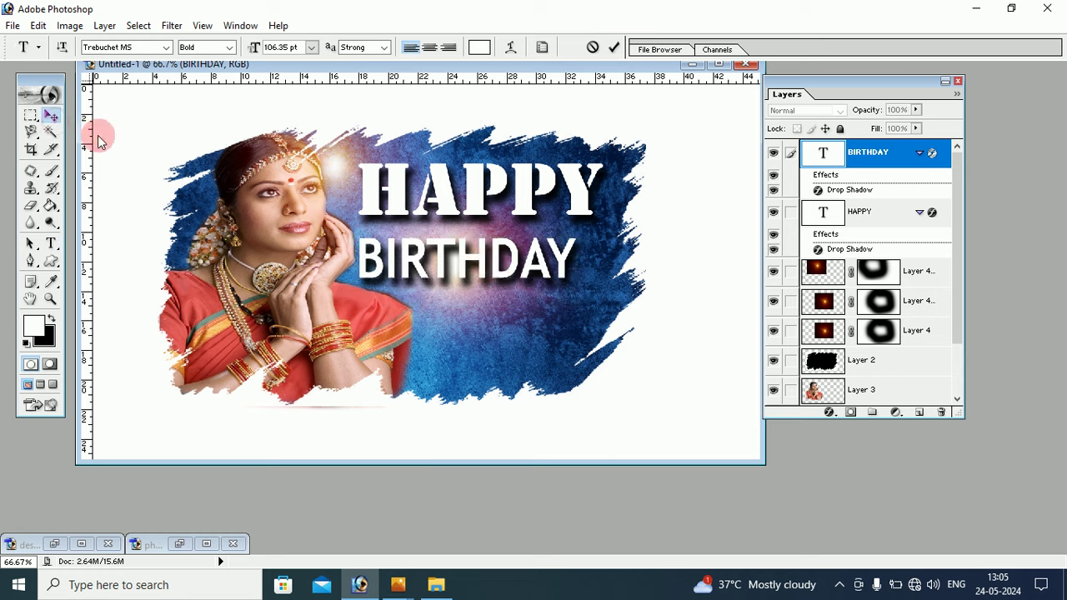
left_click_drag(495, 267, 511, 267)
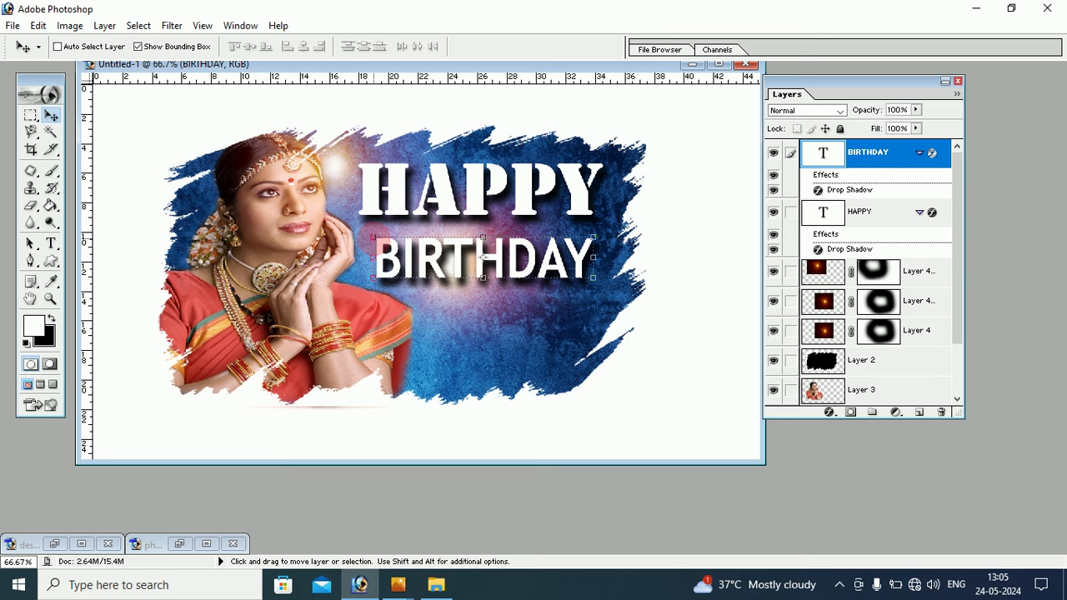
left_click_drag(372, 238, 401, 245)
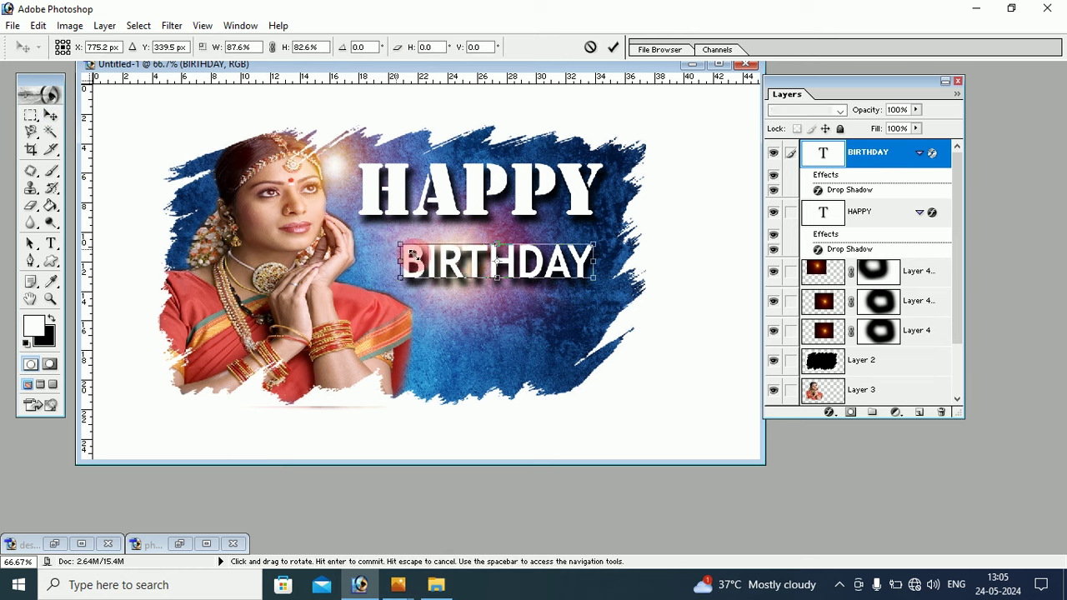
left_click_drag(473, 262, 454, 253)
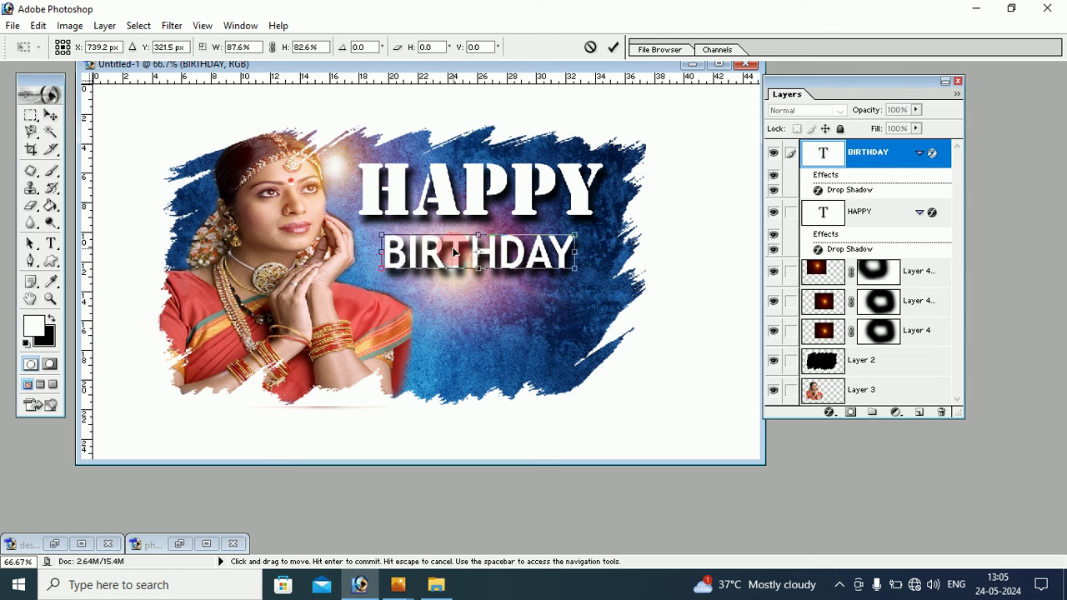
left_click(51, 114)
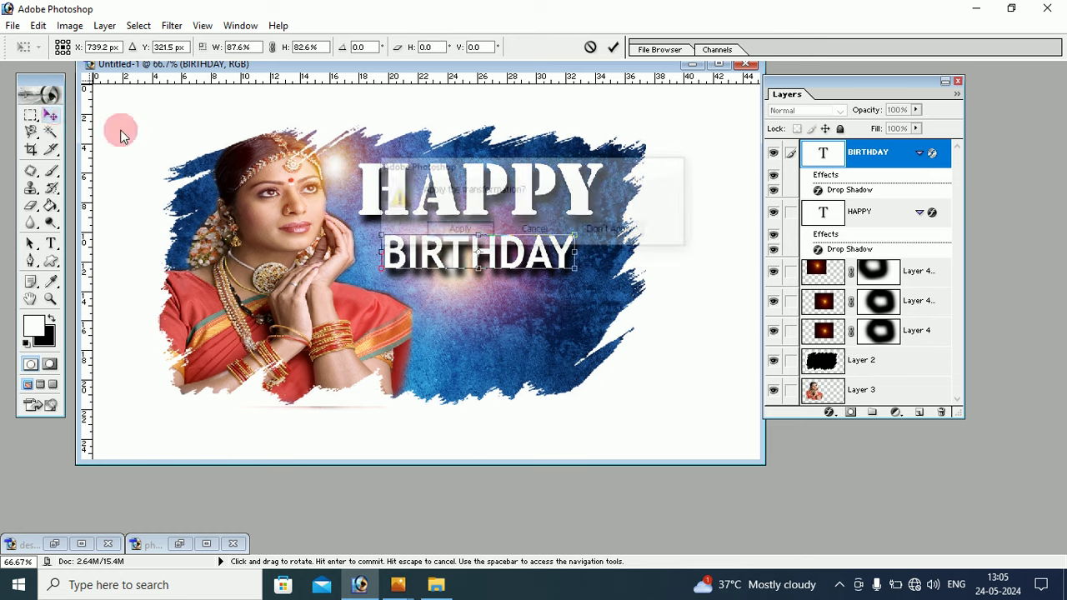
left_click(469, 230)
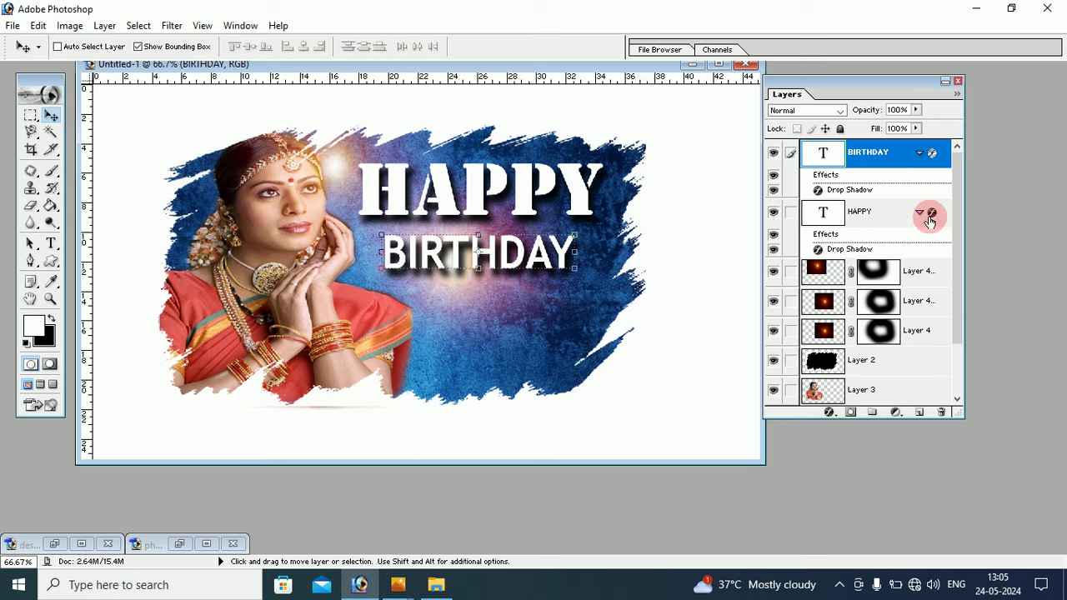
left_click_drag(959, 187, 956, 244)
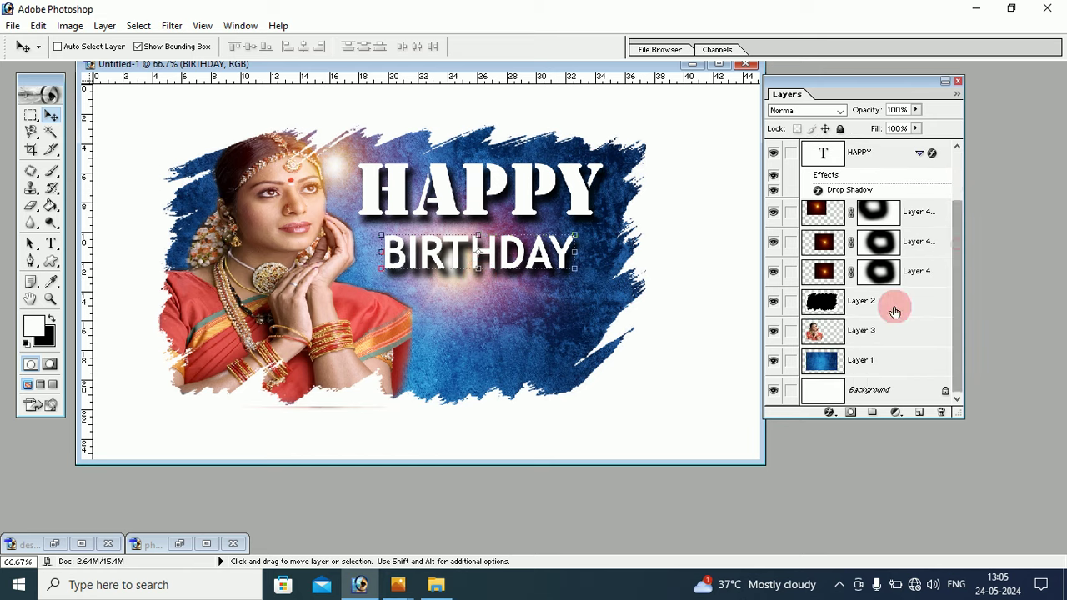
left_click(867, 339)
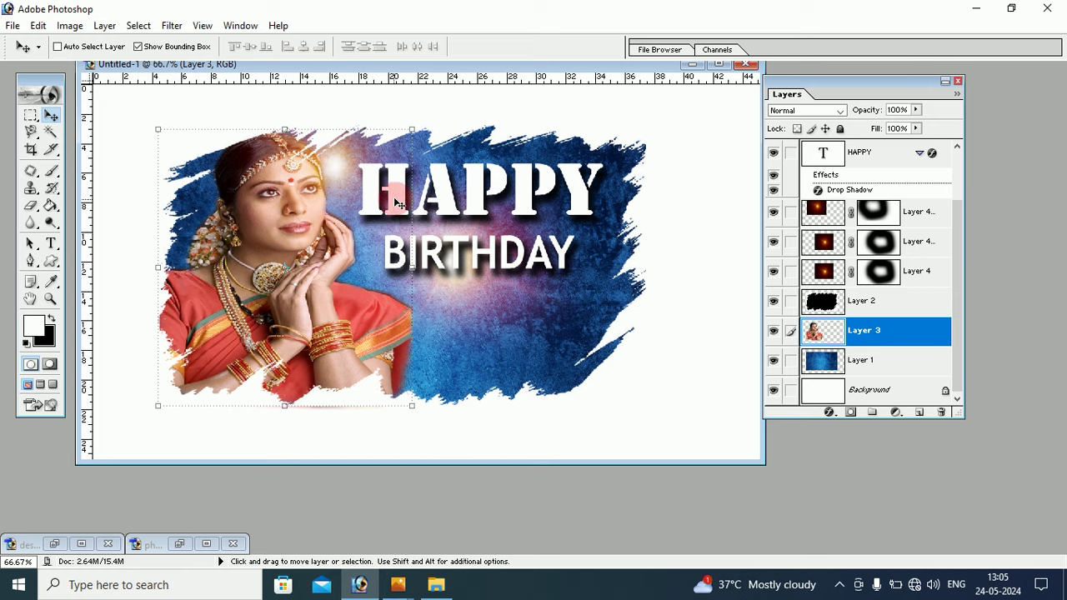
left_click(854, 157)
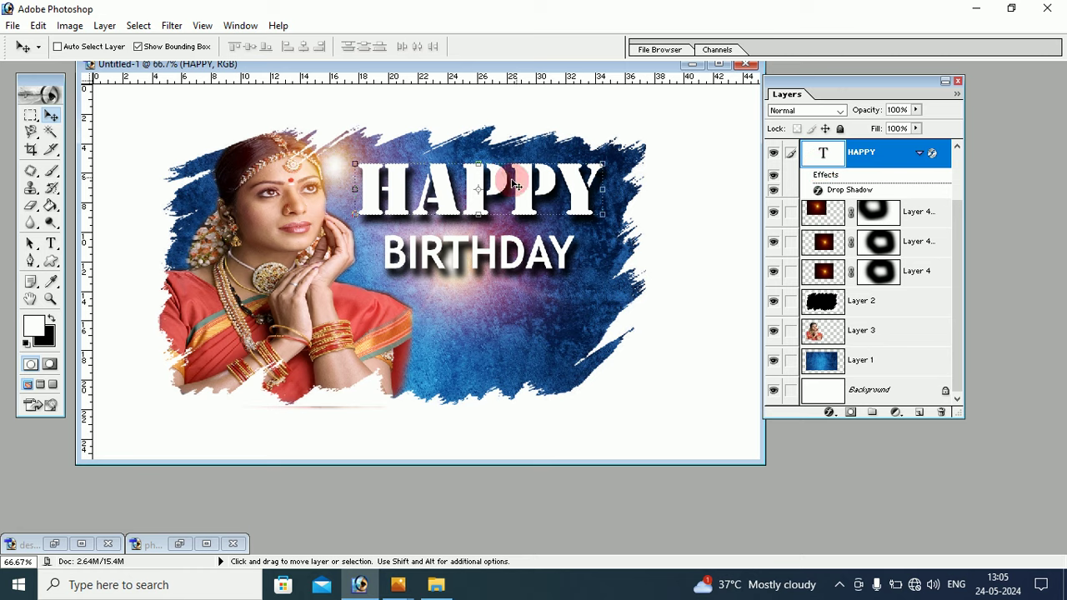
right_click(264, 219)
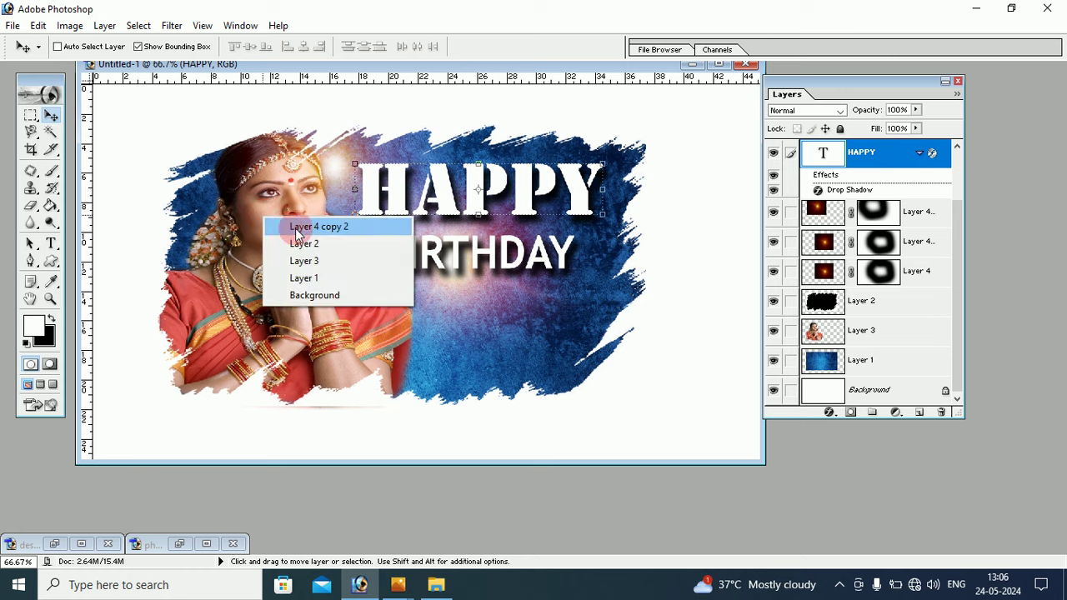
left_click(297, 227)
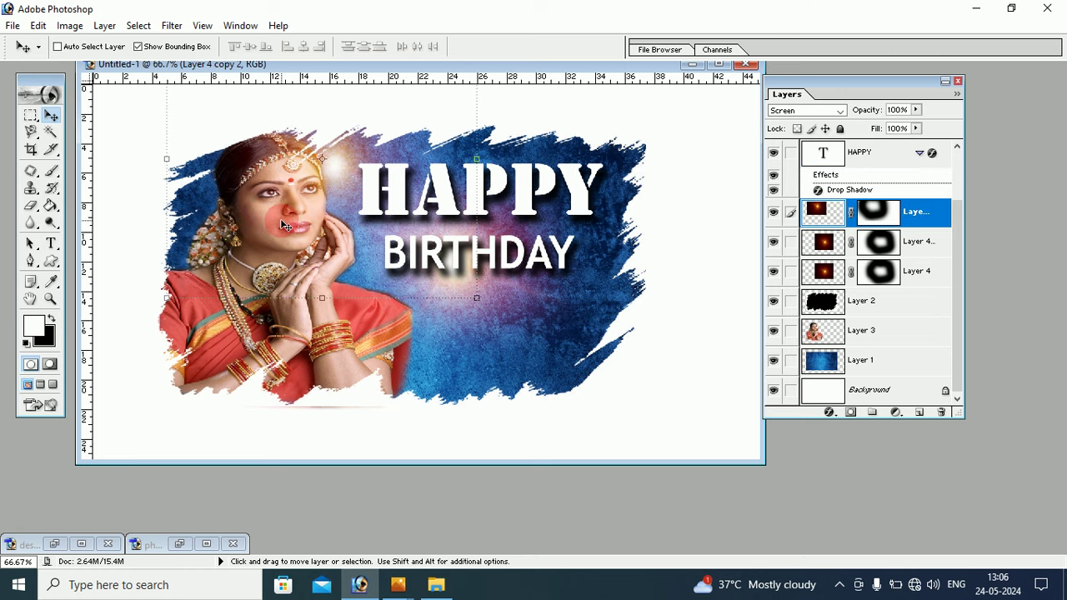
left_click_drag(280, 218, 278, 345)
right_click(281, 354)
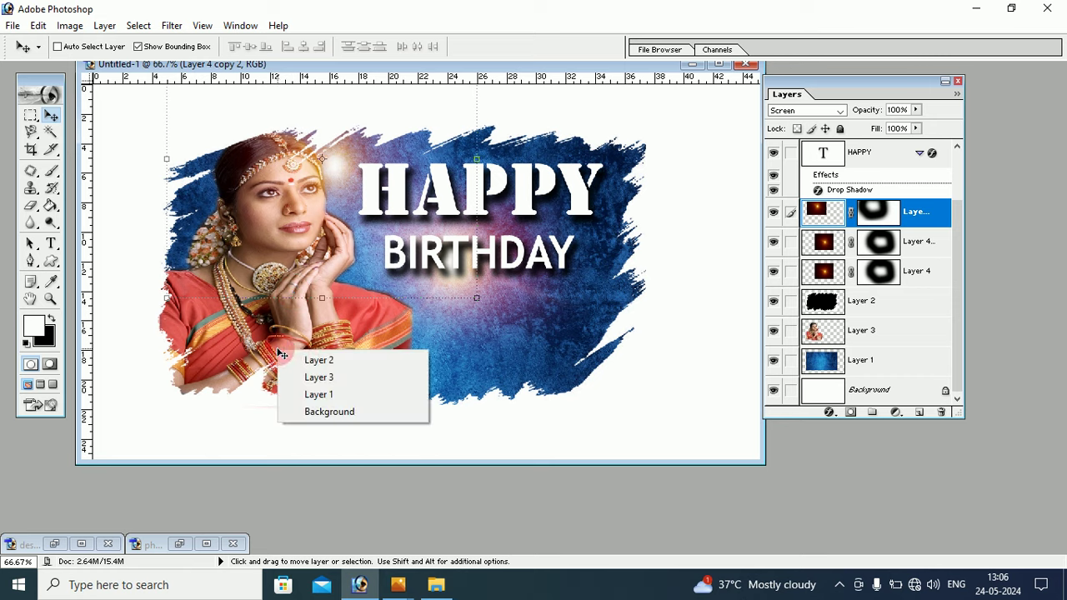
left_click(311, 378)
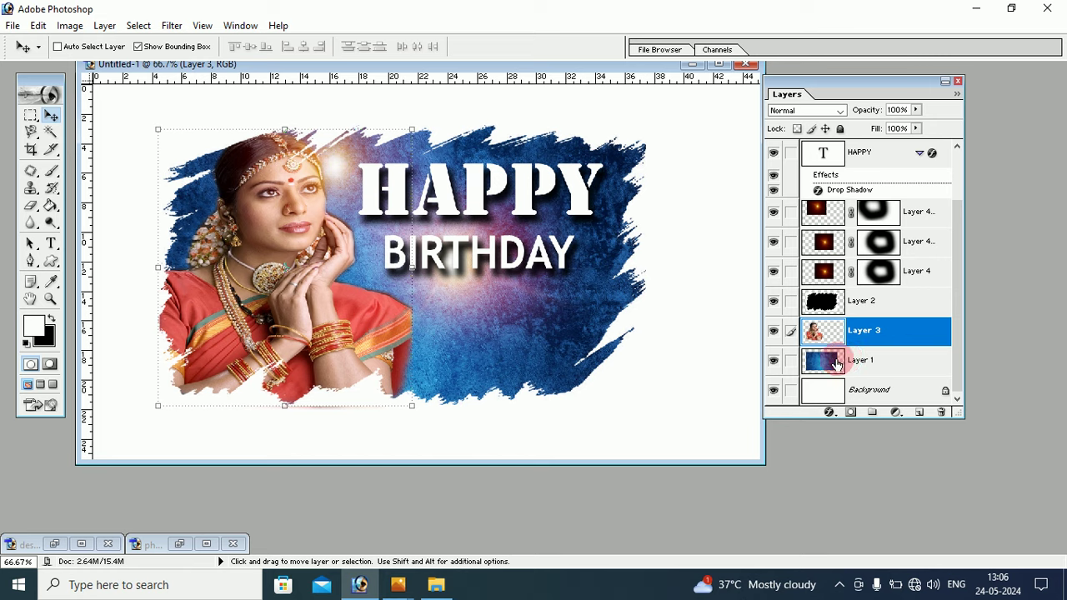
Step: Compare Normal and Luminosity on Layer 3, leaving the woman's photo in Luminosity blending
left_click_drag(828, 365, 848, 347)
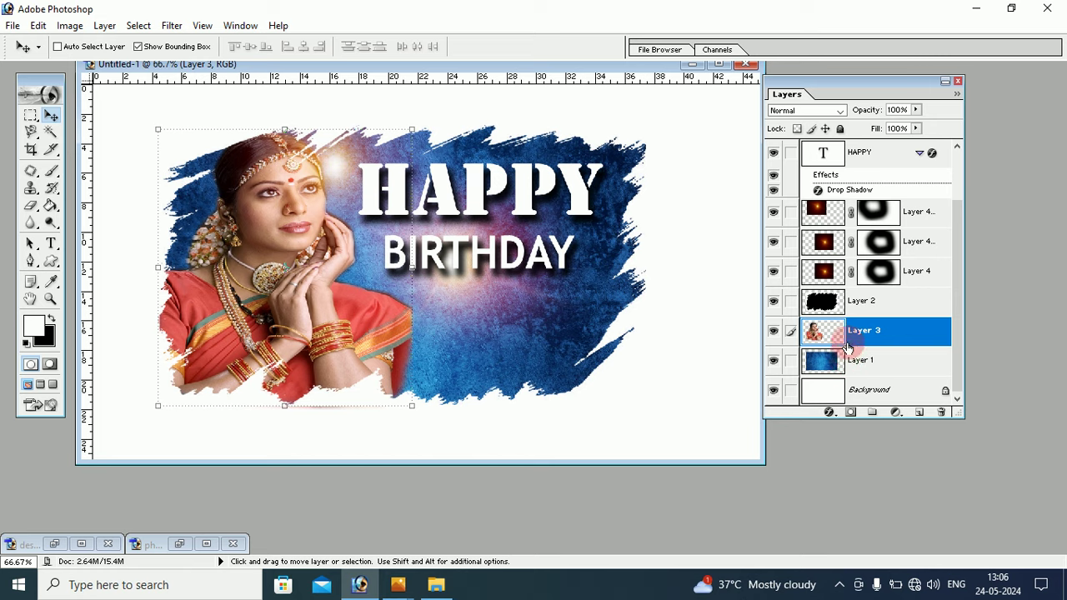
left_click(840, 115)
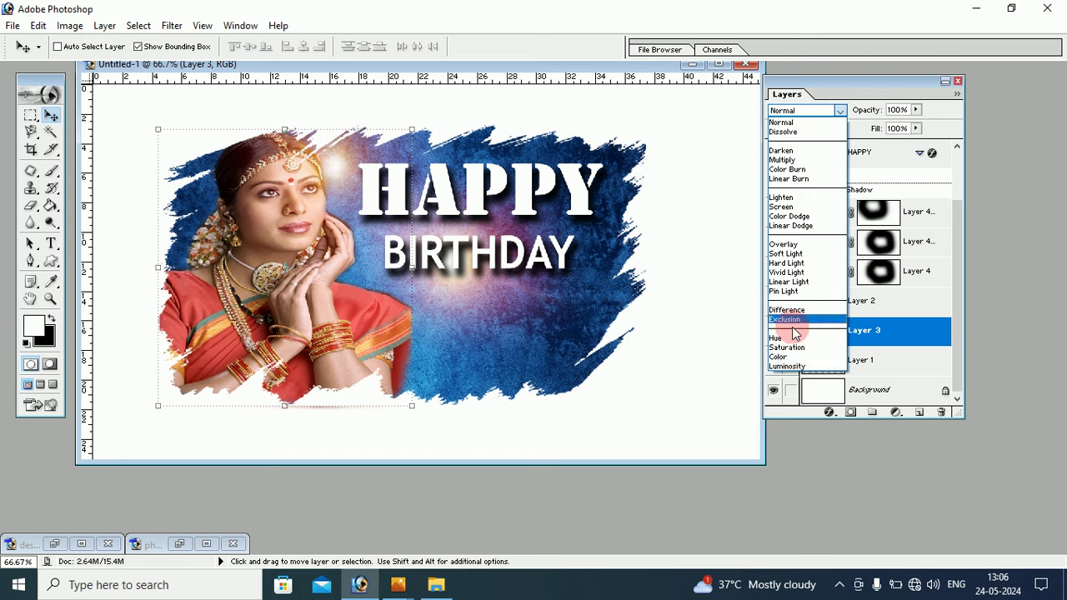
left_click(812, 371)
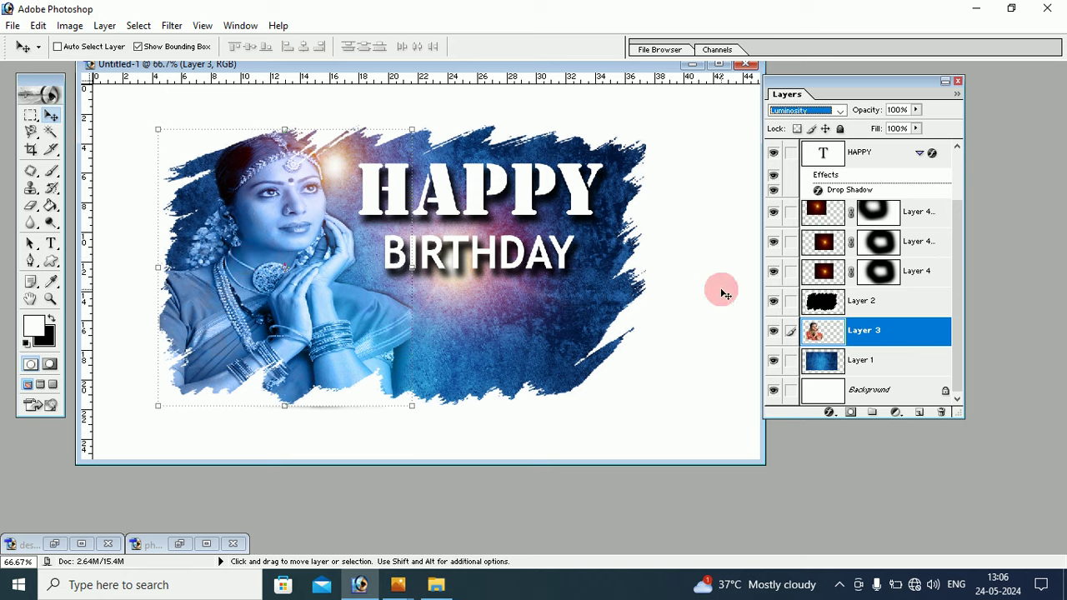
left_click(839, 110)
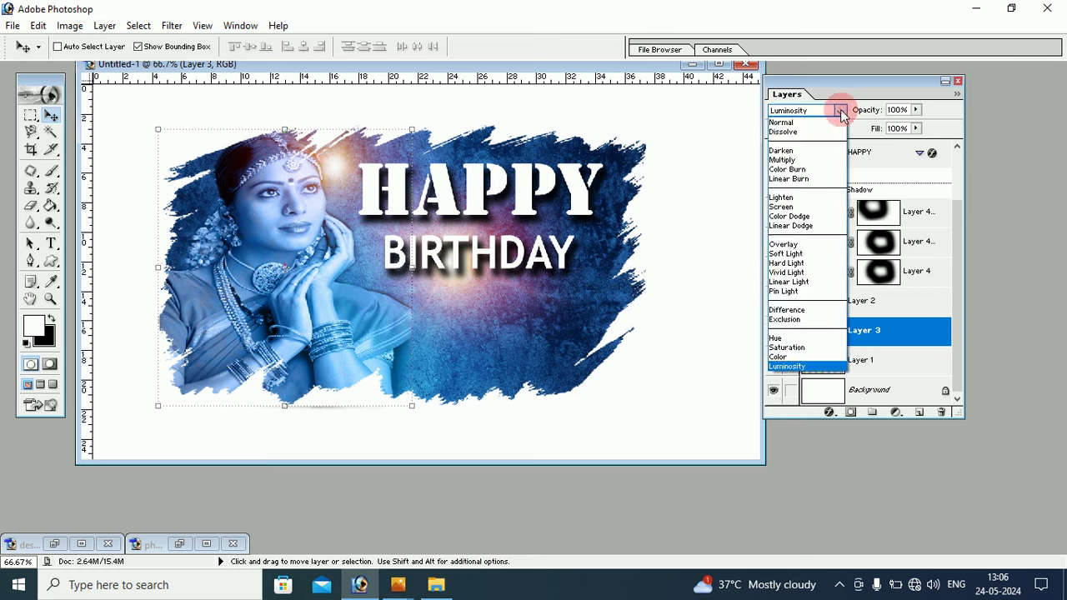
left_click(808, 120)
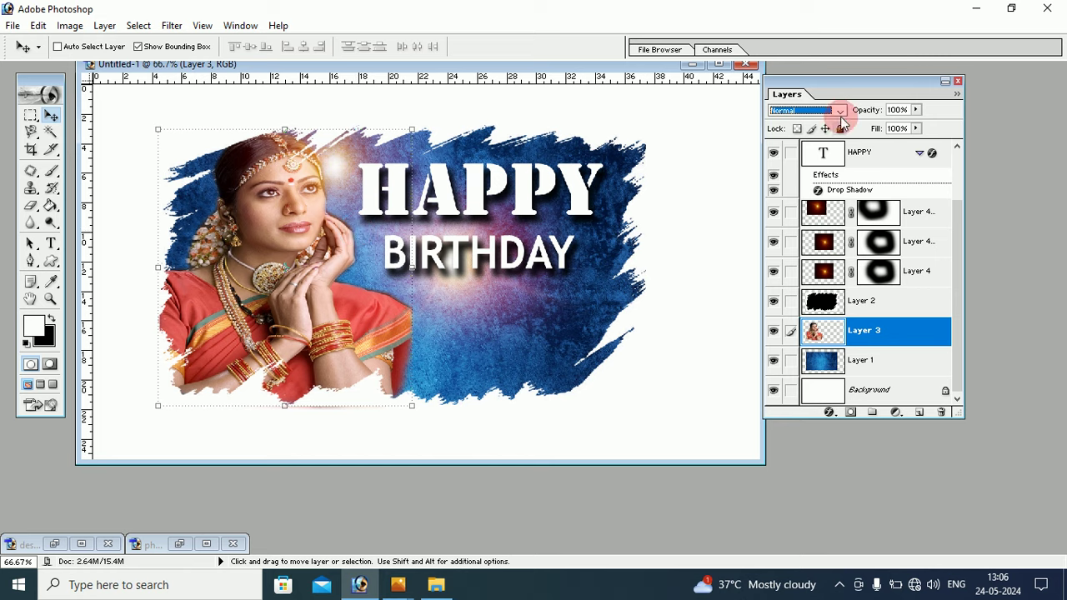
left_click(841, 110)
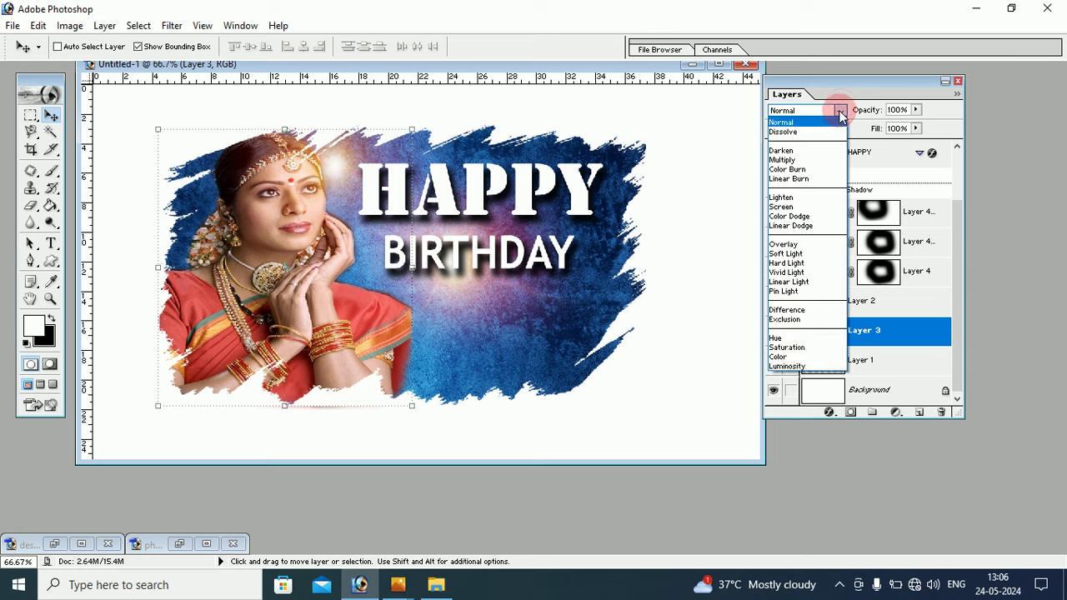
left_click(795, 368)
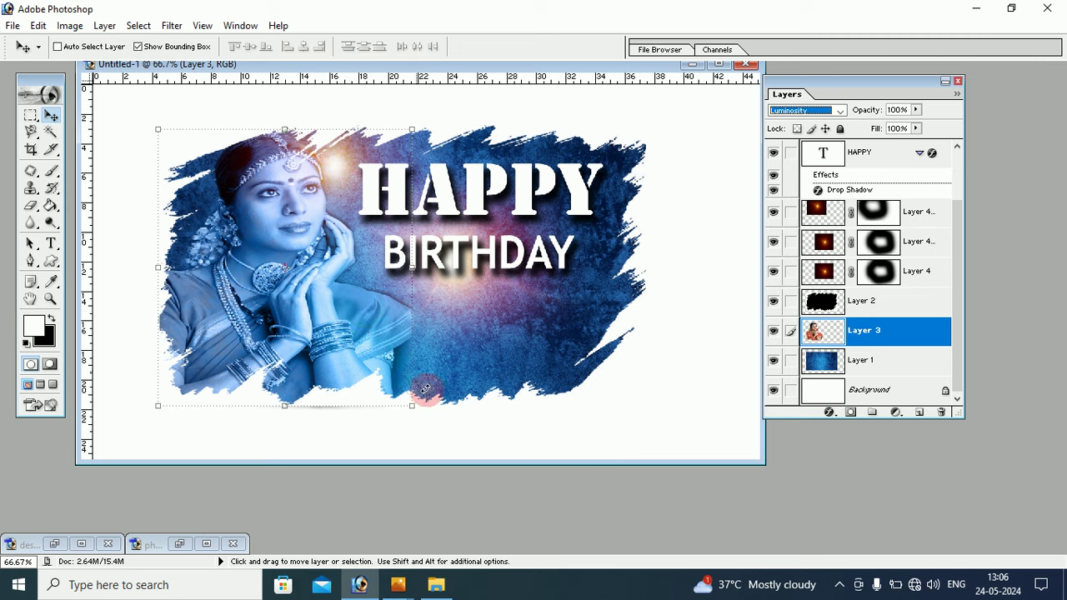
Step: Enlarge the woman's photo to about 108.6% by 101.4% toward the lower right
left_click_drag(413, 405, 436, 410)
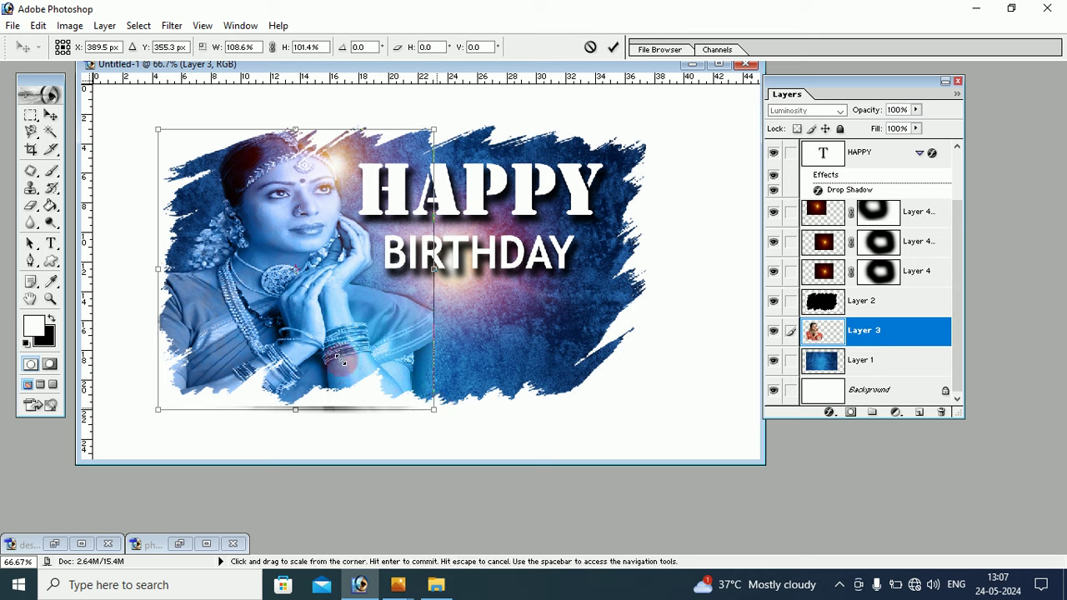
left_click(50, 121)
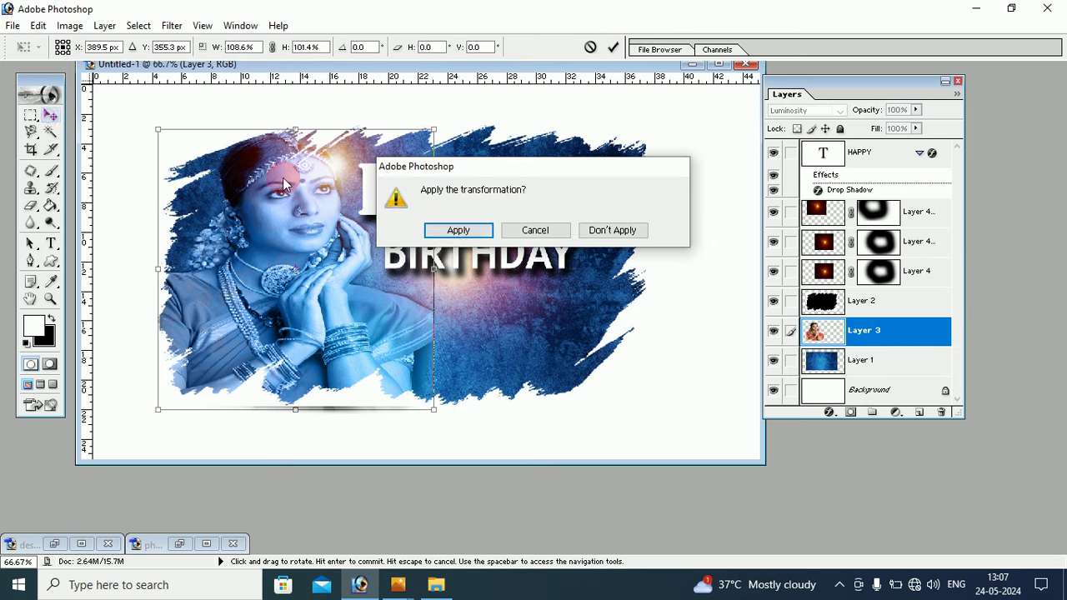
left_click(454, 229)
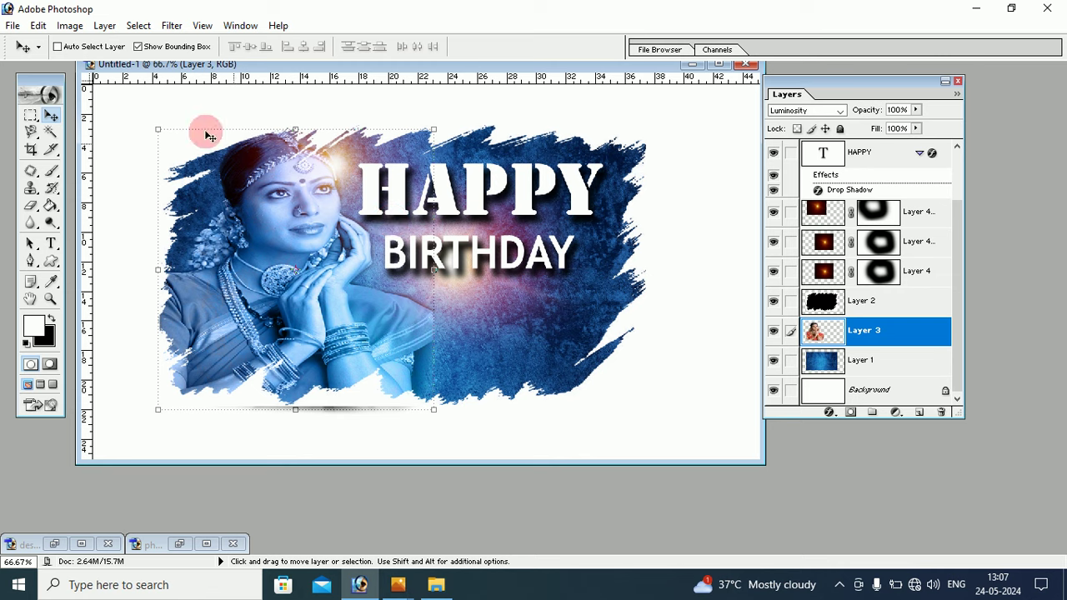
Step: Save the poster as DESIGN 1 in JPEG format at maximum quality 12
left_click(11, 35)
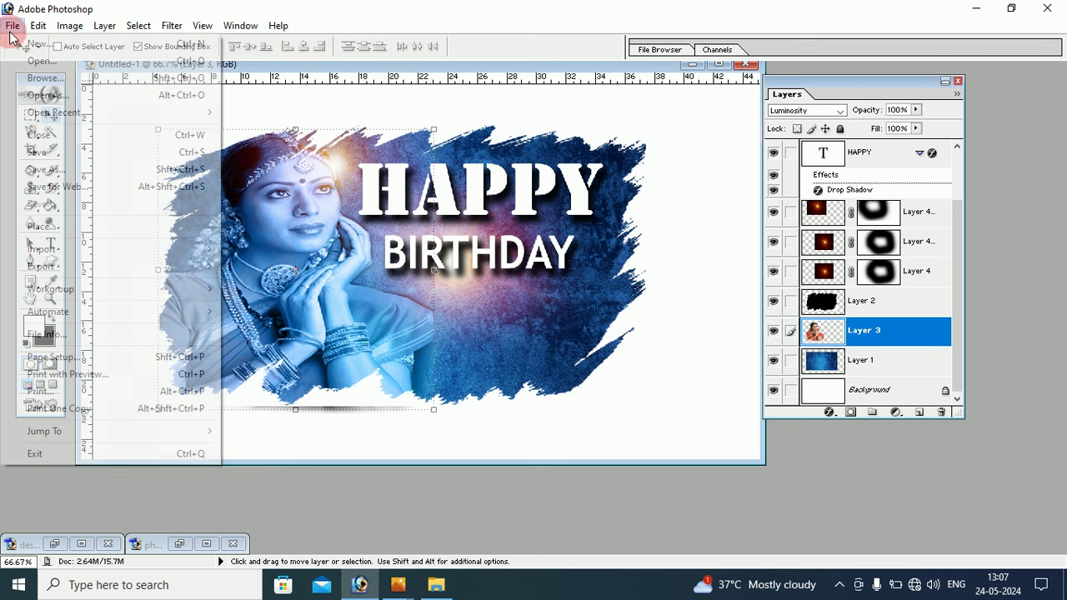
left_click(86, 167)
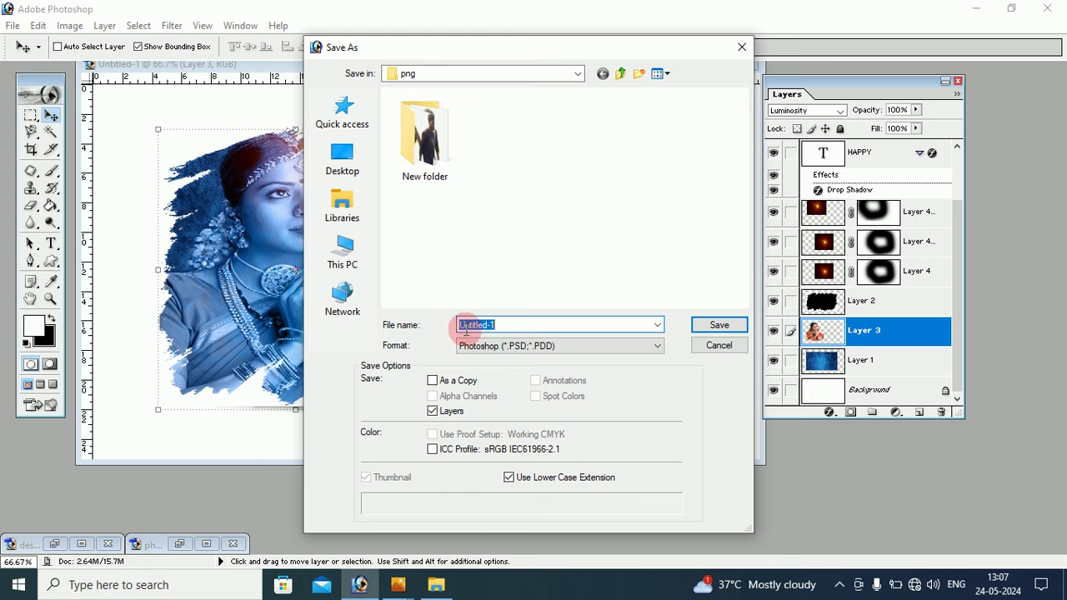
double_click(513, 326)
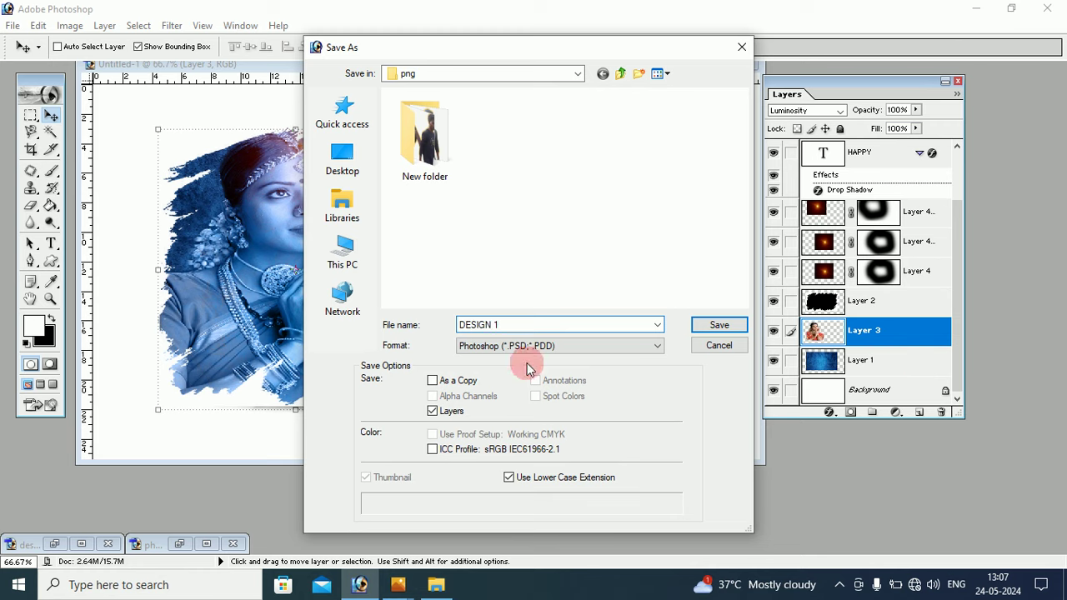
left_click(537, 346)
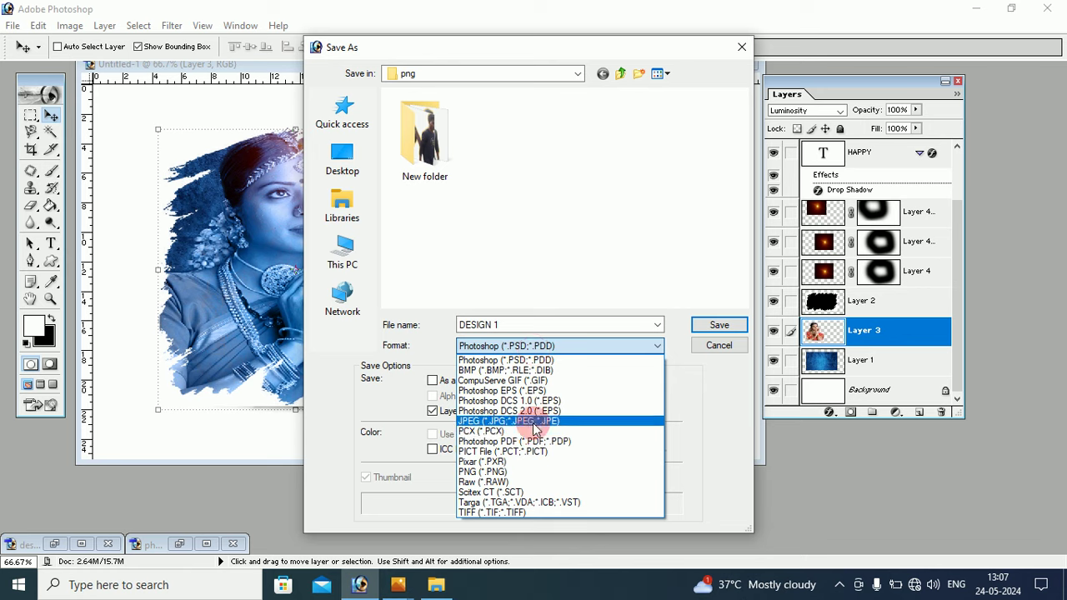
left_click(525, 421)
left_click(720, 327)
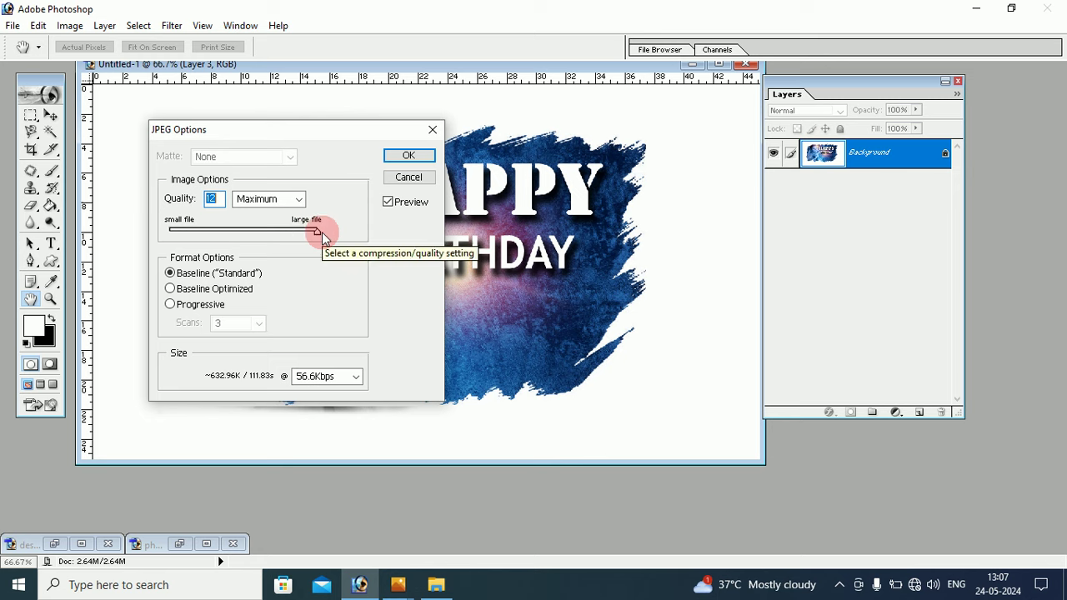
left_click(409, 156)
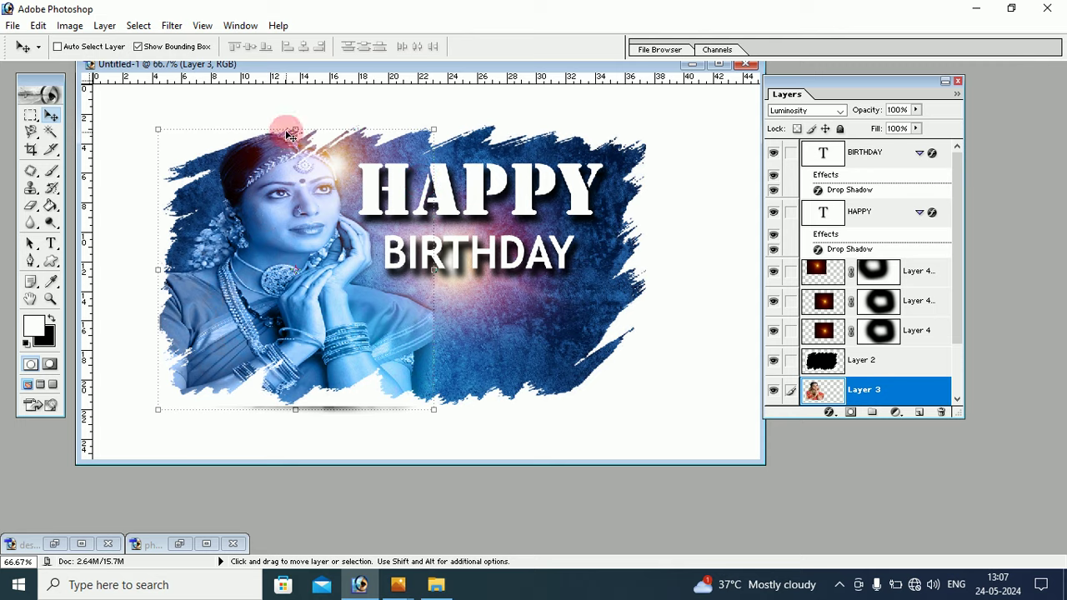
Step: Minimize Untitled-1 and open the saved DESIGN 1.jpg from the png folder
left_click(691, 64)
left_click(14, 30)
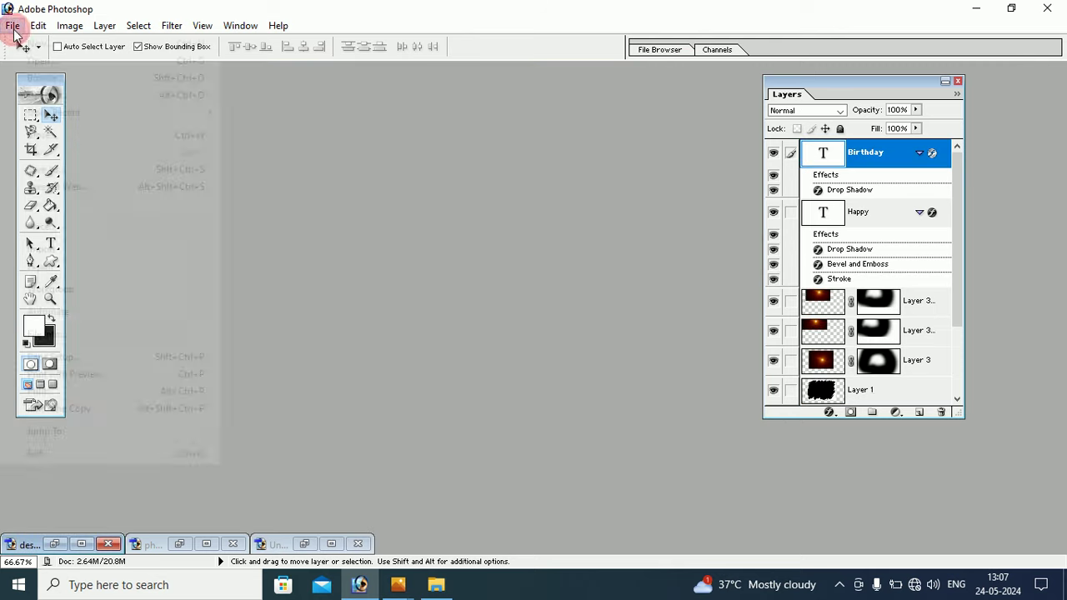
left_click(25, 60)
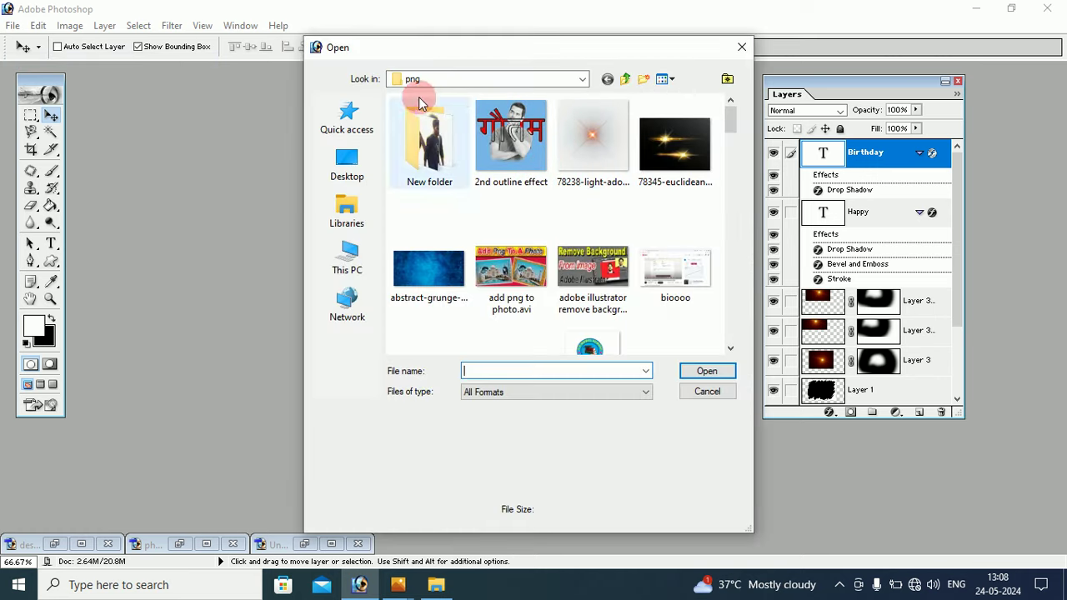
mouse_move(728, 136)
left_mouse_down()
mouse_move(731, 333)
mouse_move(731, 142)
left_mouse_up()
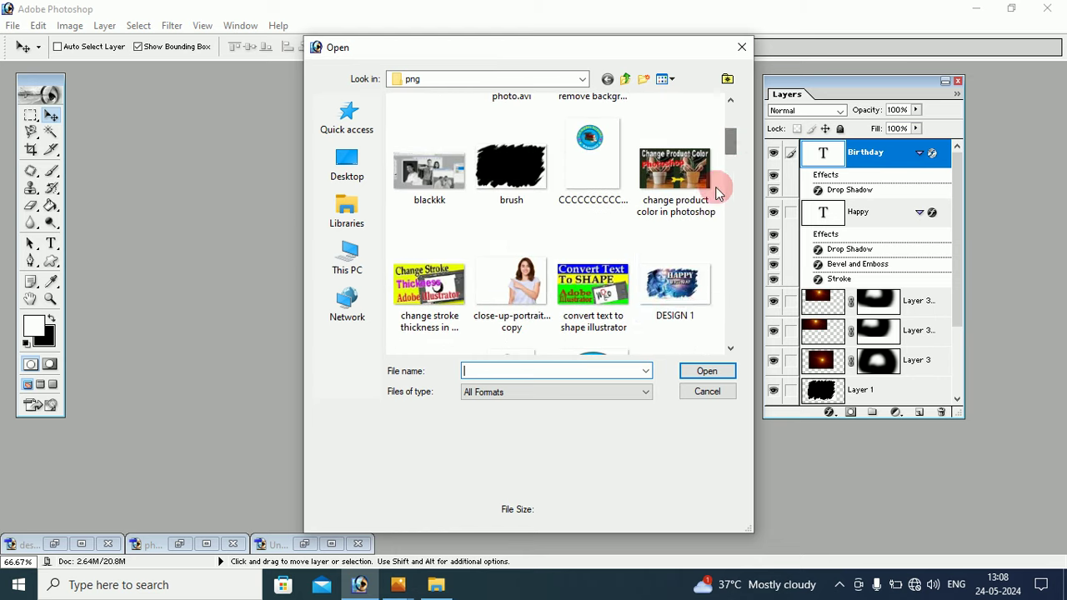
left_click(682, 296)
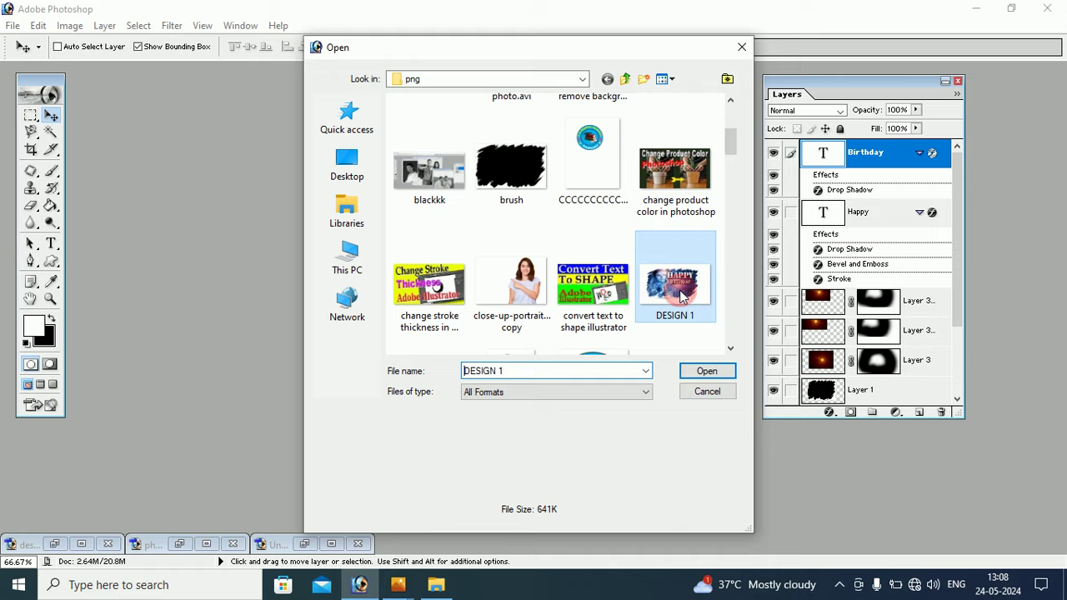
left_click(707, 373)
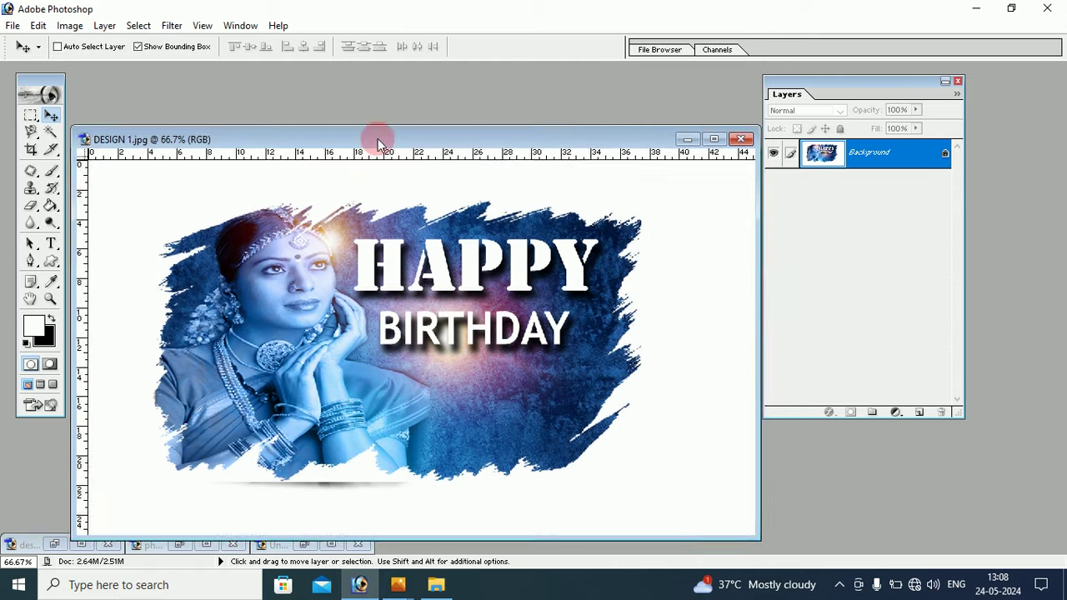
Step: Rearrange windows, restoring Untitled-1 and bringing designnnn.psd to the front
left_click_drag(378, 139, 363, 77)
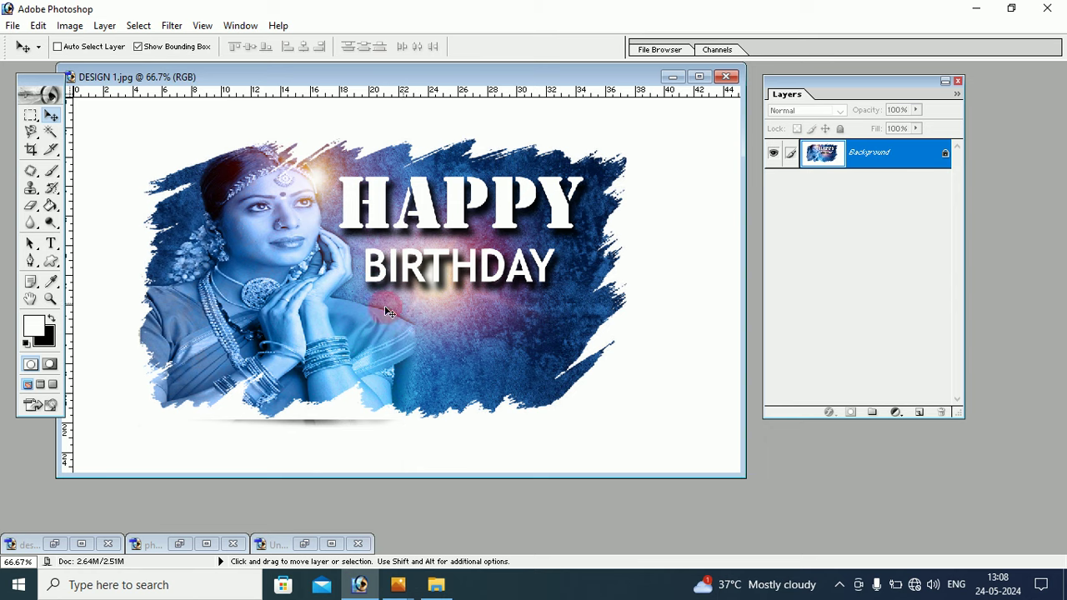
left_click(330, 545)
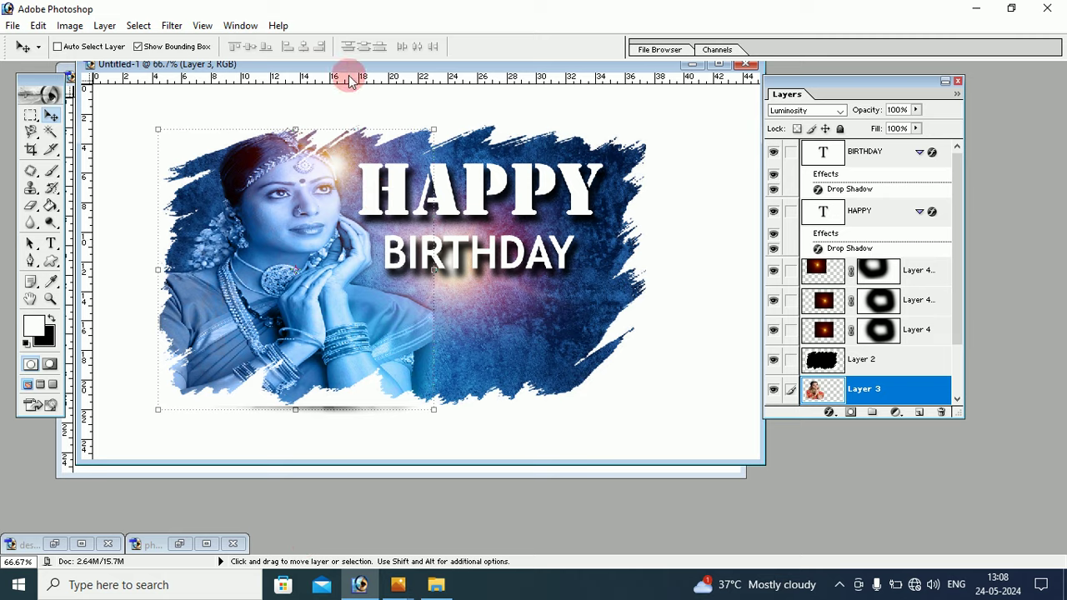
left_click_drag(357, 67, 357, 97)
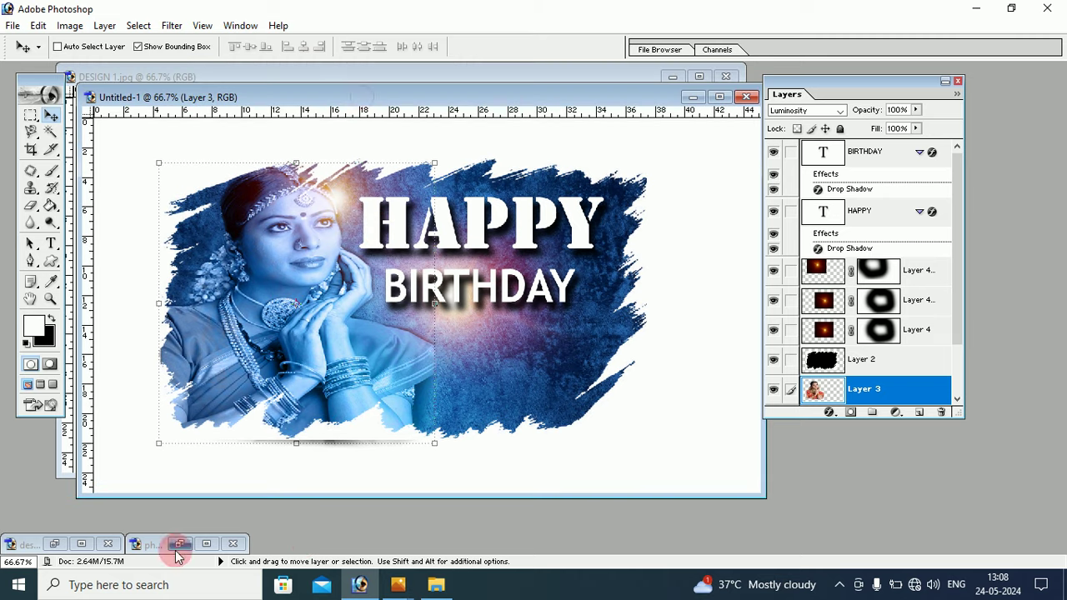
left_click(54, 544)
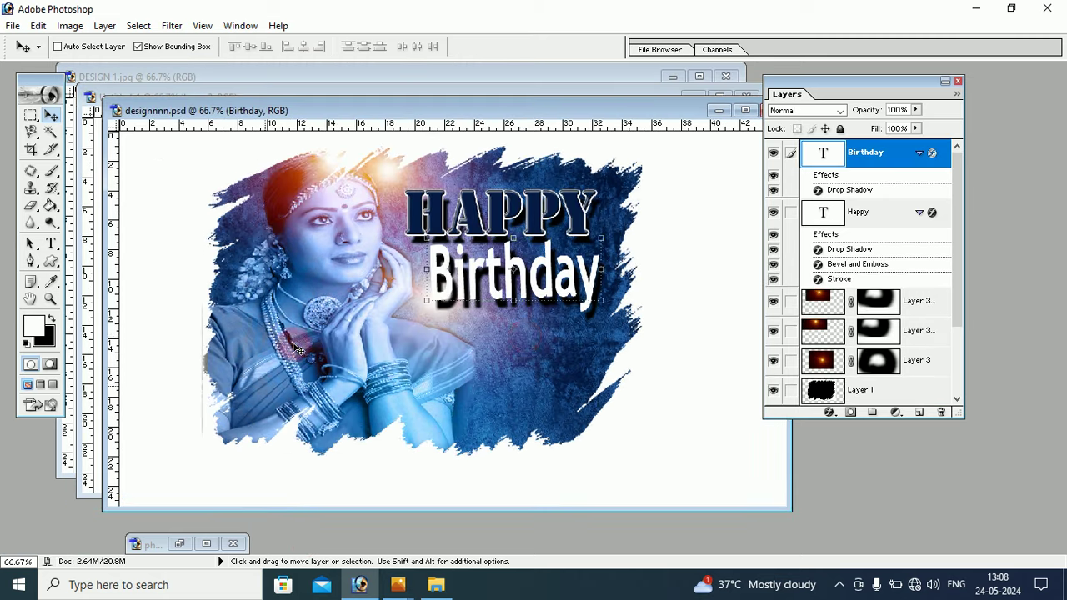